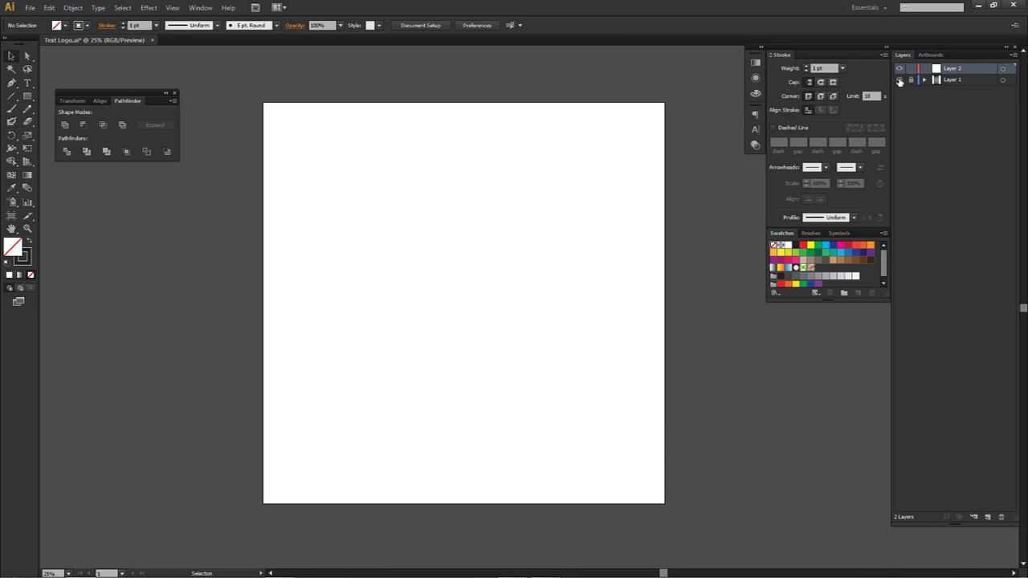
Show the hand-drawn sketch layer and set the Paintbrush stroke color to pink #d3426c.
click(899, 80)
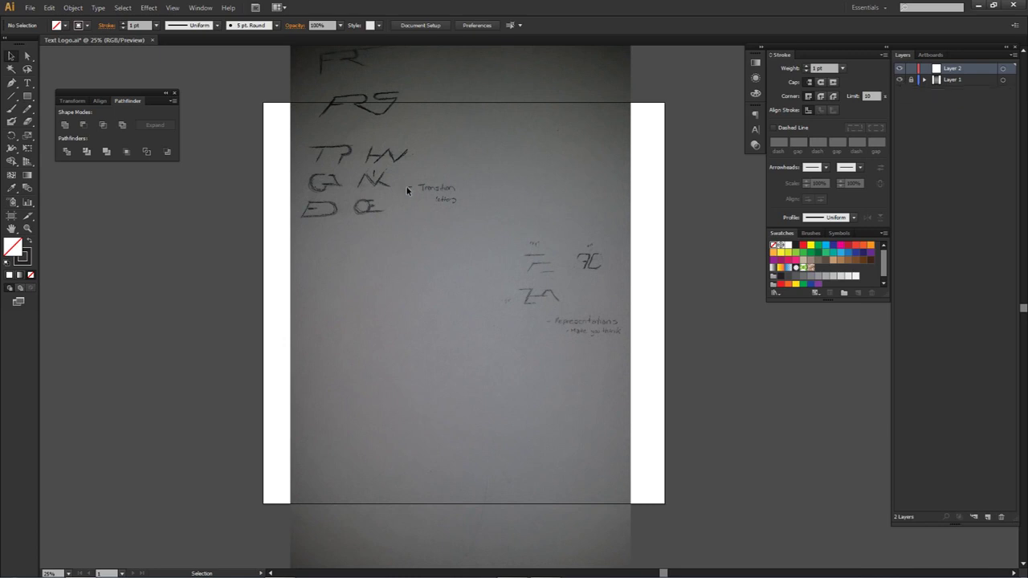
scroll(419, 186, up, 1)
drag(451, 241, 526, 294)
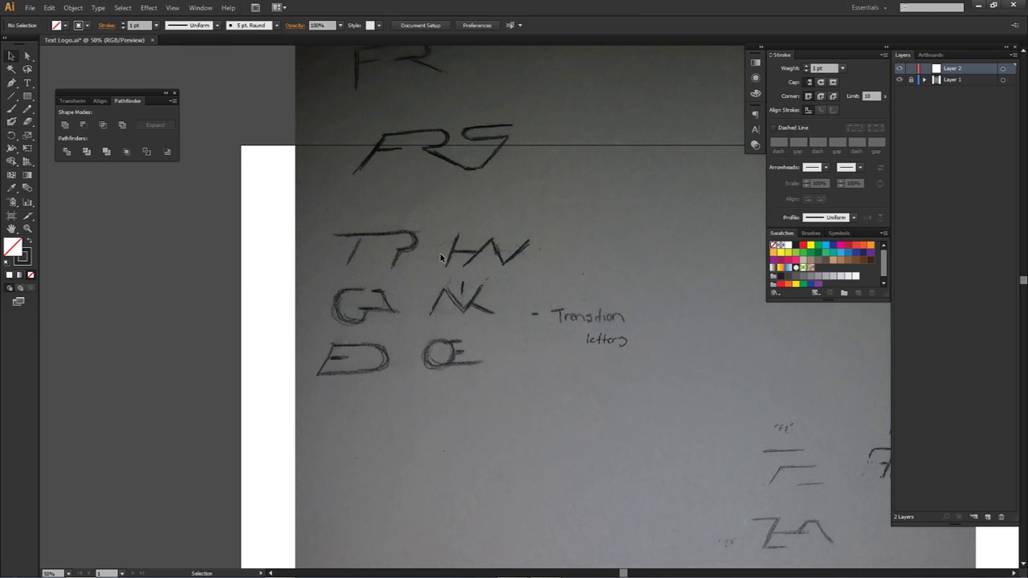
key(b)
double_click(23, 264)
click(749, 416)
click(908, 396)
key(Return)
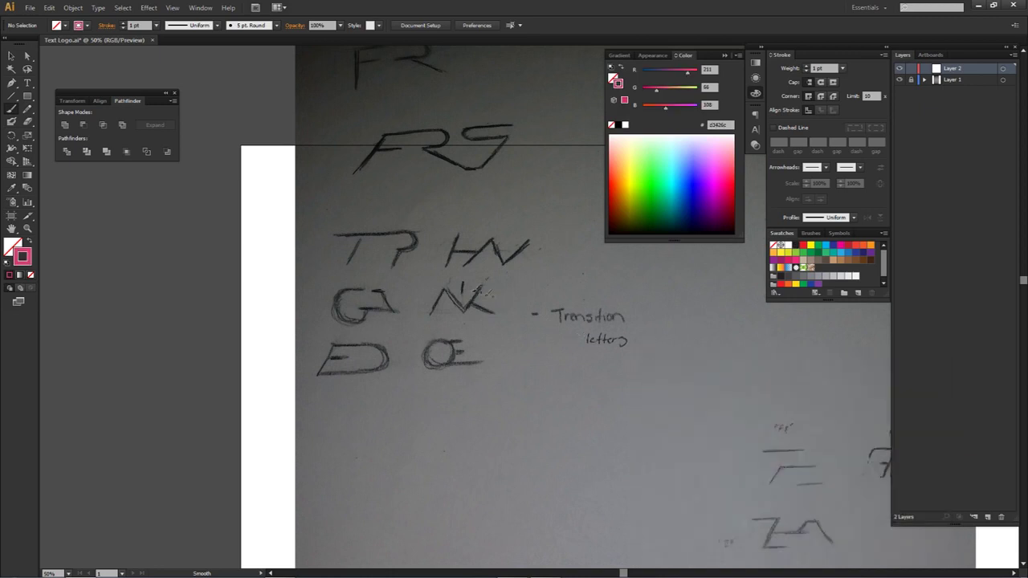
mouse_move(334, 235)
mouse_down()
mouse_move(415, 231)
mouse_move(362, 237)
mouse_move(368, 232)
mouse_move(351, 258)
mouse_up()
mouse_move(413, 232)
mouse_down()
mouse_move(418, 243)
mouse_move(394, 273)
mouse_up()
key(ctrl+z)
key(ctrl+z)
key(ctrl+z)
Trace the HN, GA, NK, ED and OE letter-pair sketches with the Paintbrush and hide Layer 2.
mouse_move(460, 234)
mouse_down()
mouse_move(448, 263)
mouse_move(483, 248)
mouse_move(466, 245)
mouse_move(465, 231)
mouse_move(451, 262)
mouse_move(470, 263)
mouse_move(494, 235)
mouse_move(506, 263)
mouse_move(536, 242)
mouse_up()
mouse_move(368, 285)
mouse_down()
mouse_move(331, 306)
mouse_move(346, 321)
mouse_move(396, 303)
mouse_move(386, 285)
mouse_move(373, 286)
mouse_move(393, 312)
mouse_up()
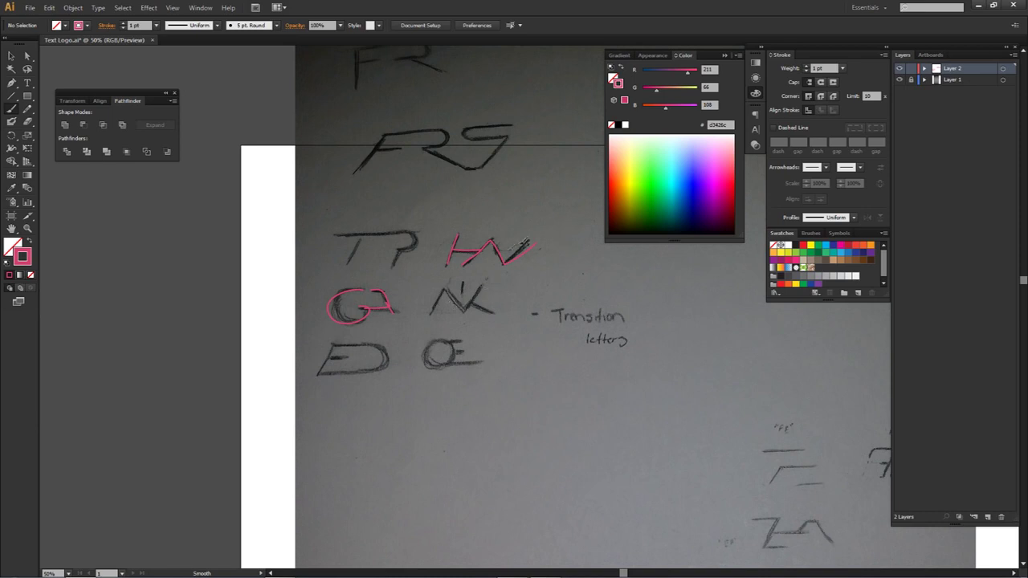
mouse_move(432, 314)
mouse_down()
mouse_move(447, 286)
mouse_move(466, 311)
mouse_up()
drag(472, 303, 493, 314)
drag(462, 285, 463, 298)
mouse_move(366, 347)
mouse_down()
mouse_move(341, 341)
mouse_move(334, 372)
mouse_move(367, 374)
mouse_move(374, 345)
mouse_up()
drag(446, 342, 486, 360)
click(900, 69)
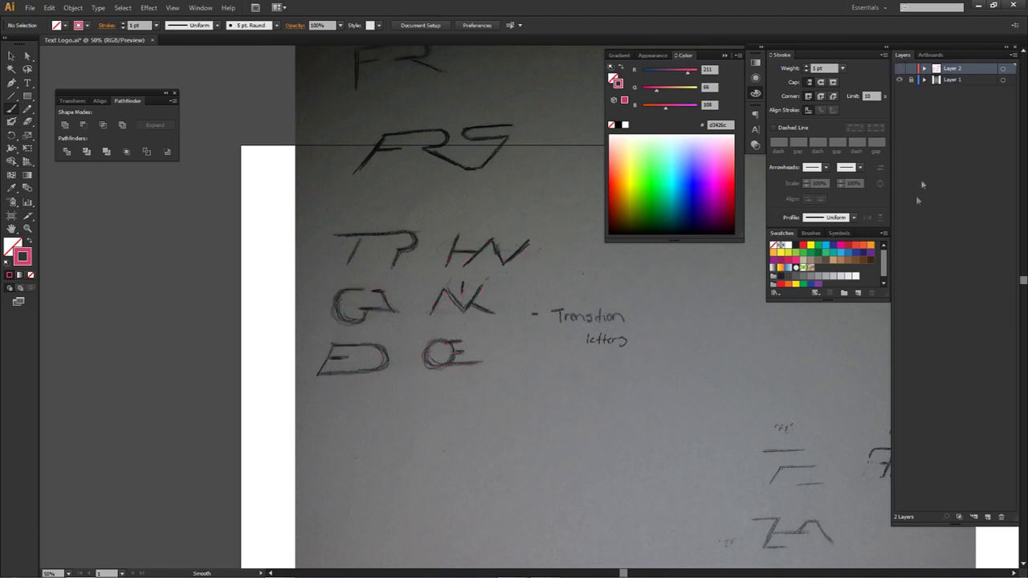
Add a new layer and trace the strokes of the "FE" sketch with the Paintbrush.
click(987, 518)
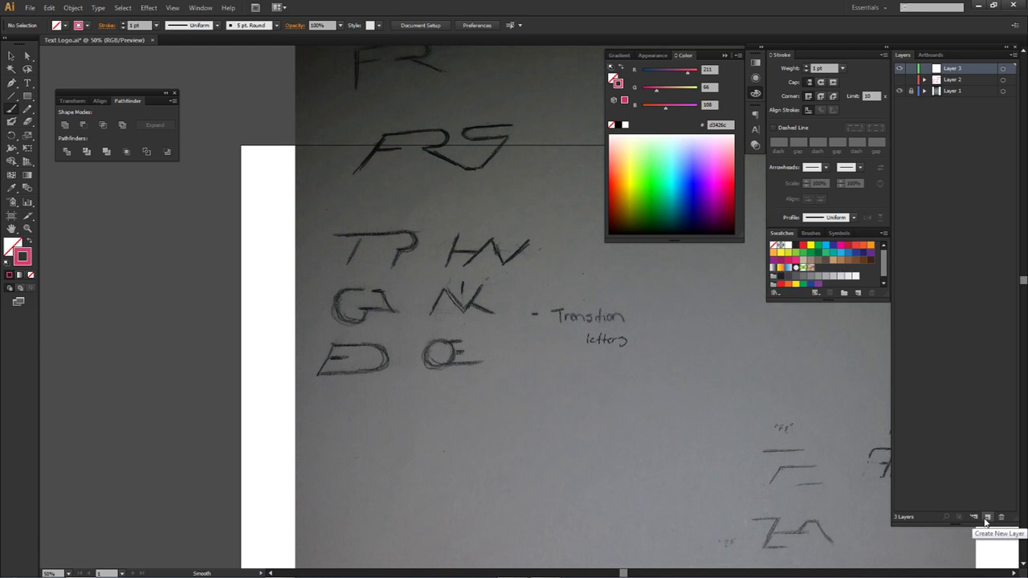
mouse_move(803, 446)
mouse_down()
mouse_move(509, 269)
mouse_move(492, 304)
mouse_up()
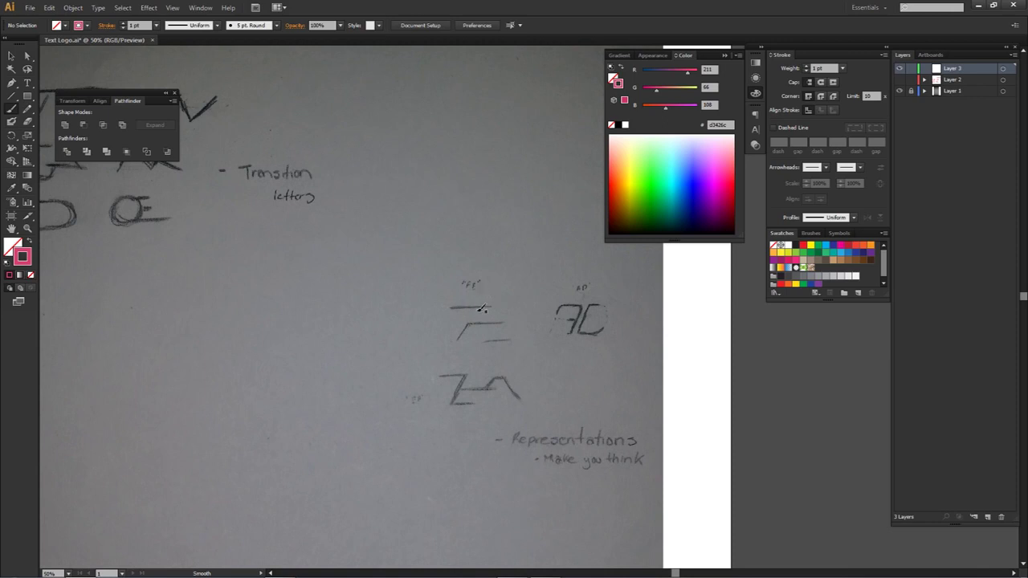
drag(458, 339, 470, 306)
key(ctrl+z)
drag(450, 306, 494, 306)
drag(459, 338, 506, 323)
drag(485, 341, 512, 340)
drag(477, 308, 483, 325)
Trace the "AD" sketch with the Paintbrush, completing its faint crossbar and outer curve, and hide Layer 3.
key(alt)
scroll(571, 312, up, 3)
drag(607, 331, 560, 315)
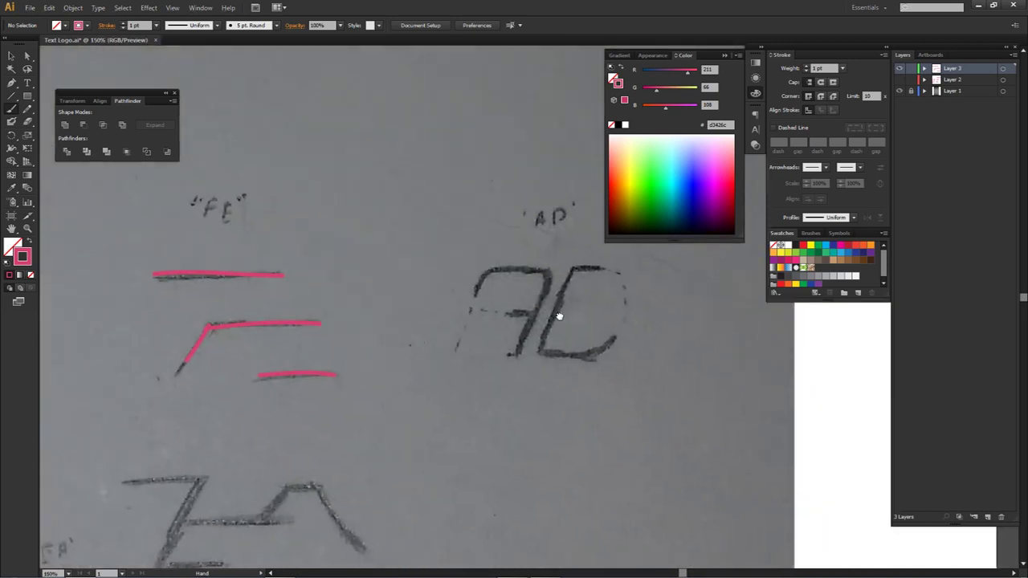
key(space)
mouse_move(474, 299)
mouse_down()
mouse_move(487, 269)
mouse_move(511, 269)
mouse_move(488, 267)
mouse_move(509, 266)
mouse_move(538, 266)
mouse_move(556, 280)
mouse_move(518, 353)
mouse_up()
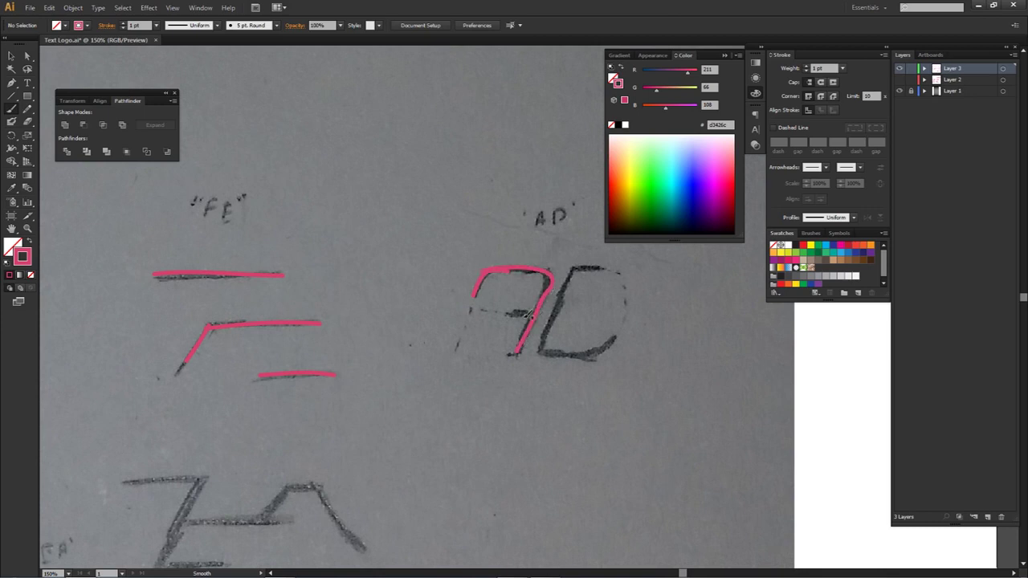
drag(536, 314, 470, 310)
key(ctrl+z)
mouse_move(577, 268)
mouse_down()
mouse_move(538, 349)
mouse_move(578, 356)
mouse_move(619, 331)
mouse_up()
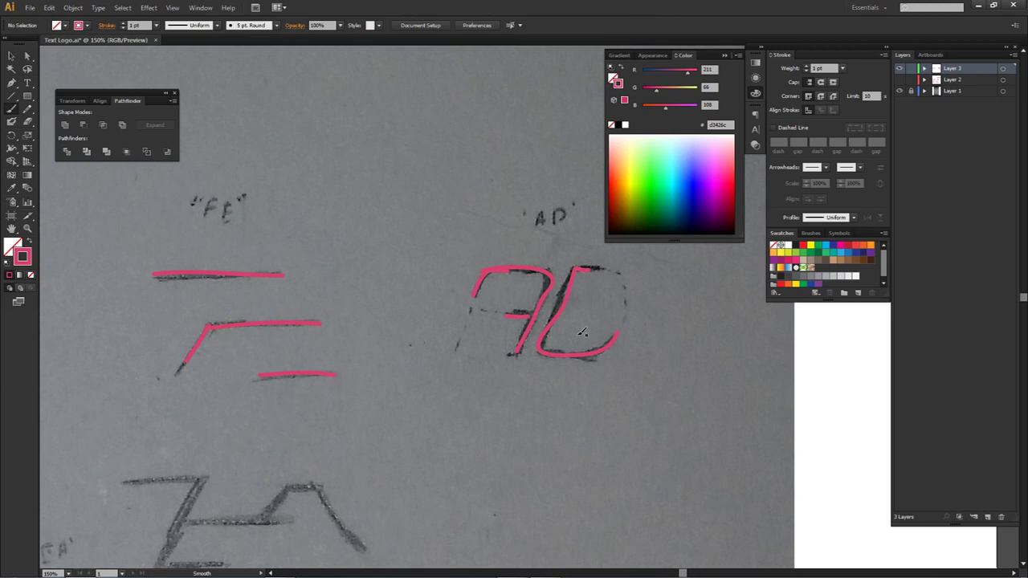
drag(524, 315, 462, 308)
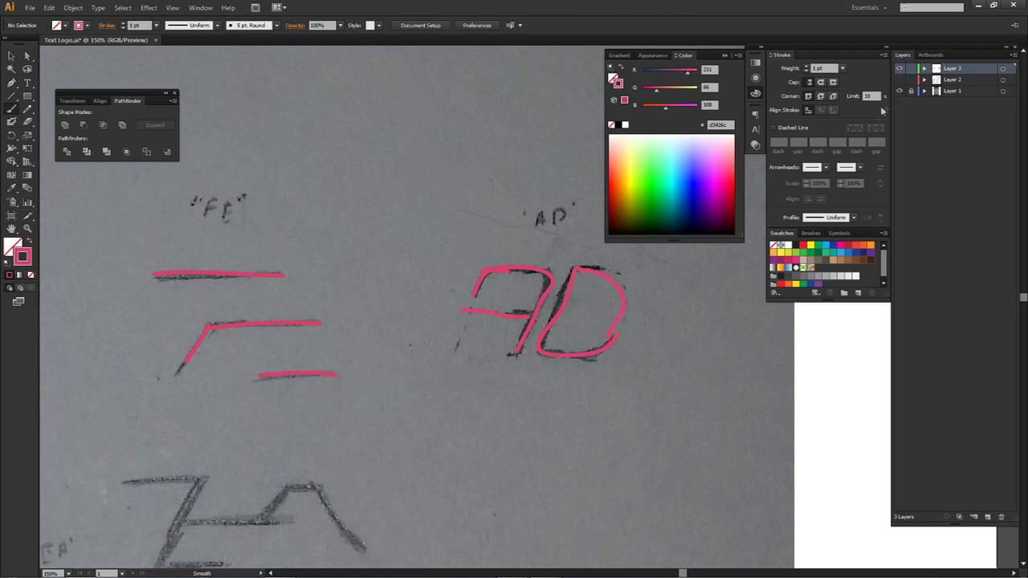
click(899, 69)
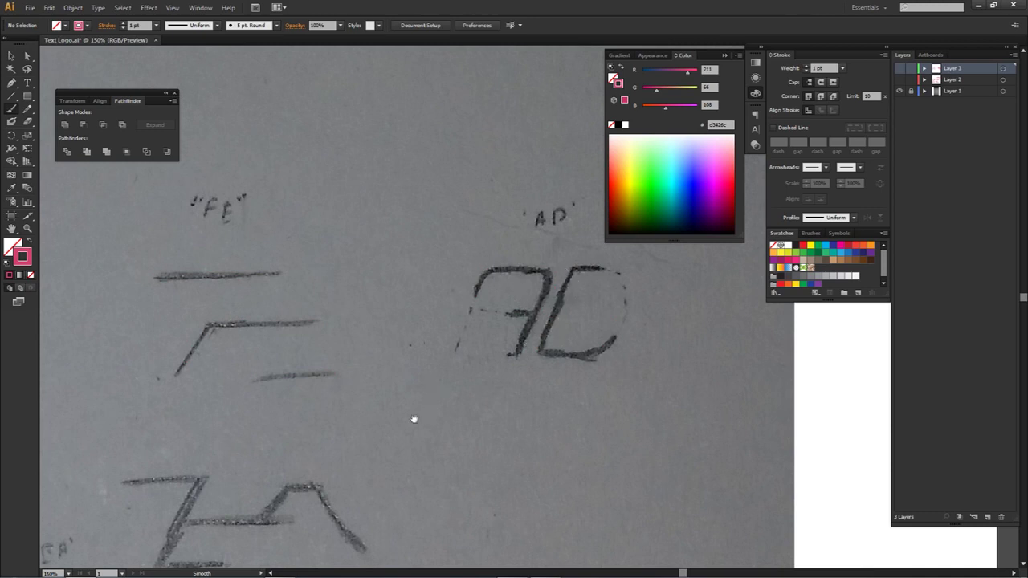
Add a new layer and trace the "EA" sketch with the Paintbrush, running the E's upper arm toward the A.
drag(417, 413, 526, 283)
drag(281, 371, 343, 344)
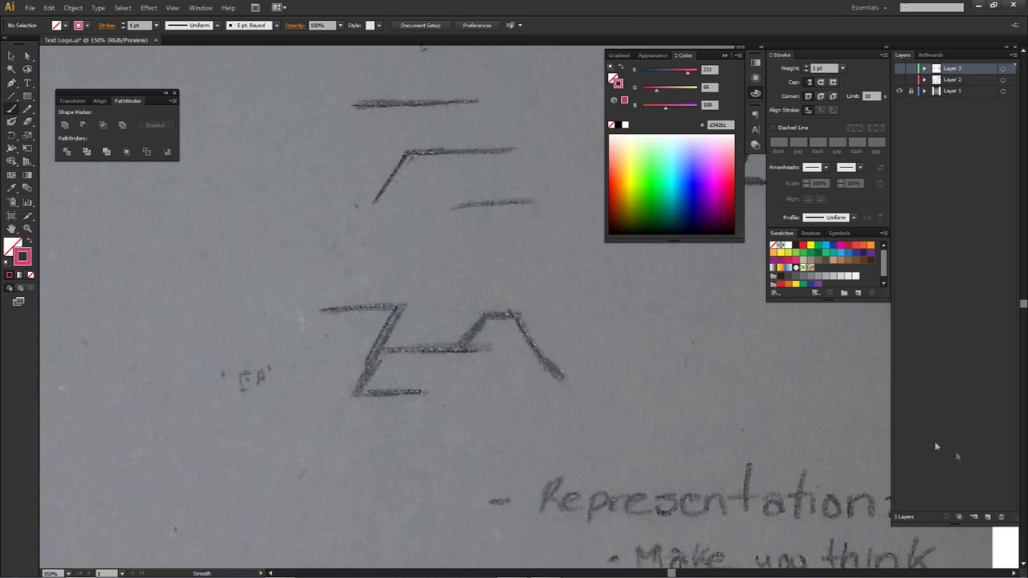
click(987, 518)
mouse_move(402, 306)
mouse_down()
mouse_move(362, 391)
mouse_move(419, 392)
mouse_up()
drag(379, 348, 416, 347)
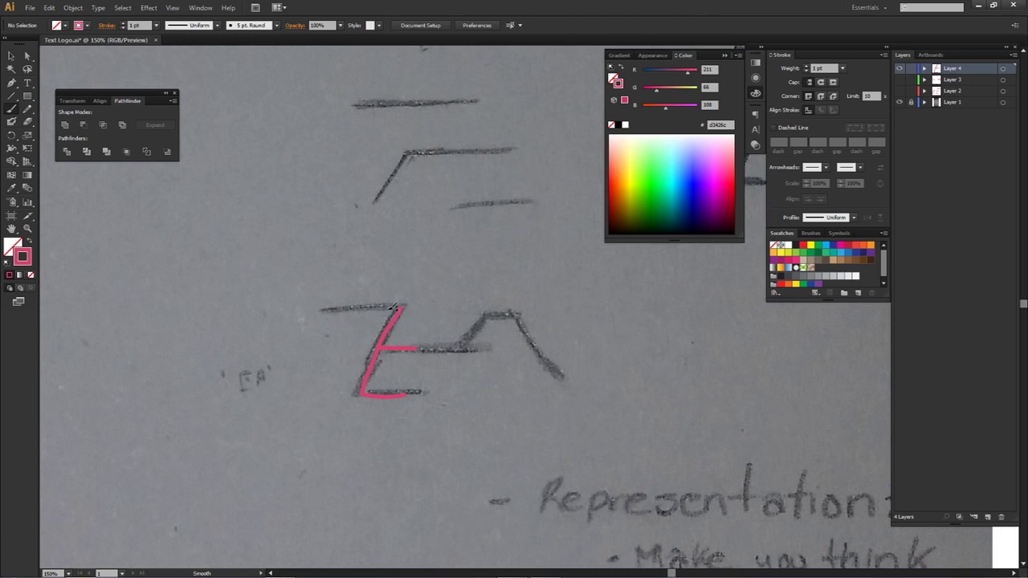
drag(330, 307, 401, 306)
key(ctrl+z)
drag(399, 305, 447, 302)
mouse_move(408, 348)
mouse_down()
mouse_move(492, 352)
mouse_move(459, 343)
mouse_move(509, 312)
mouse_move(551, 367)
mouse_up()
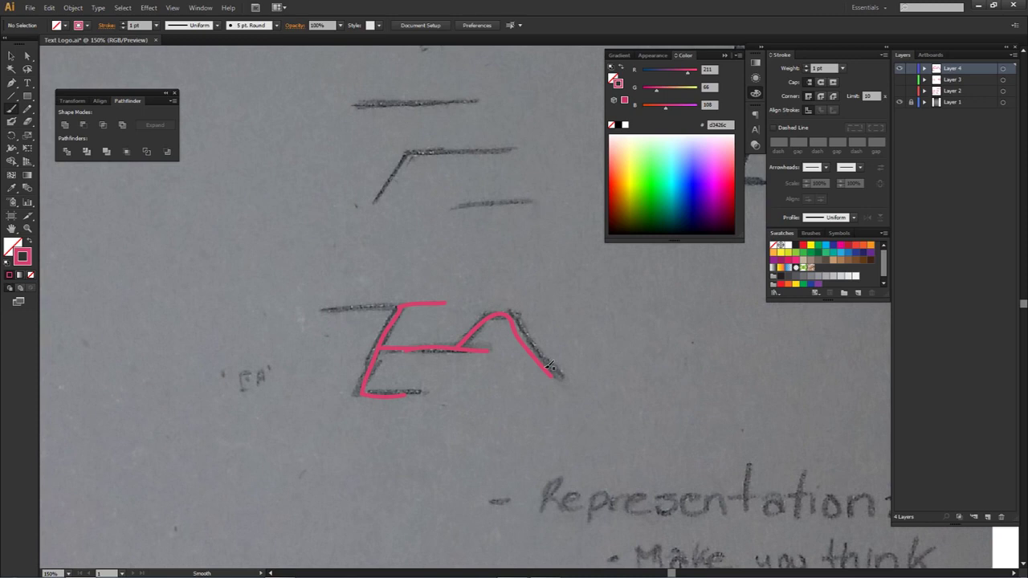
Delete the three tracing layers, Layer 2, Layer 3 and Layer 4, keeping only the sketch layer.
scroll(550, 366, down, 5)
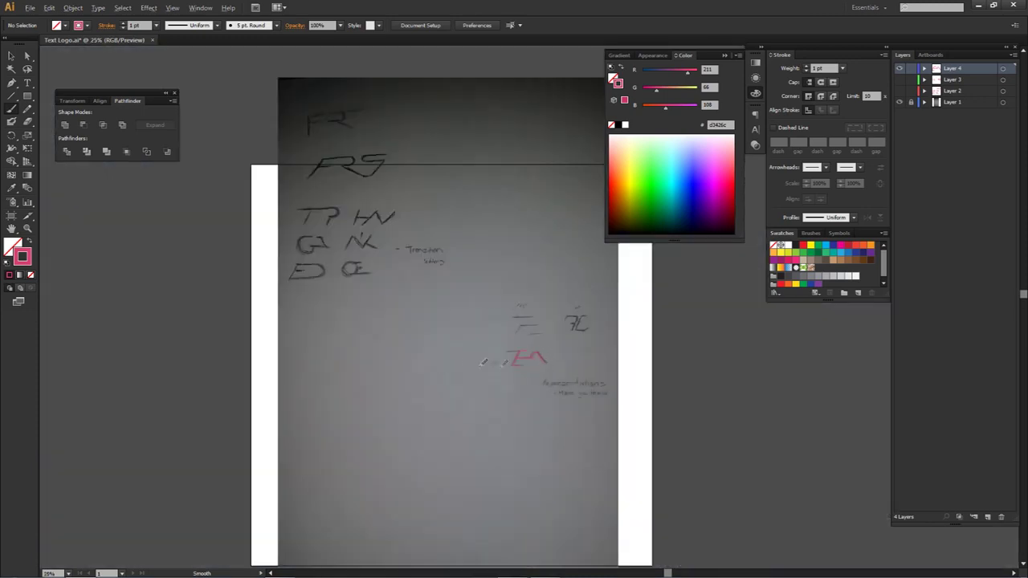
key(v)
key(space)
drag(477, 399, 503, 414)
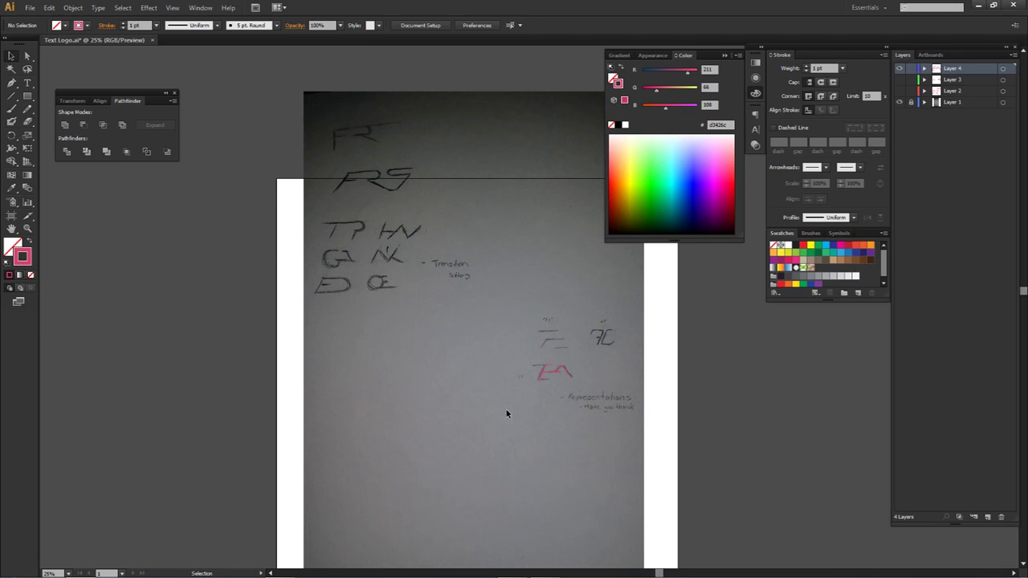
shift+click(960, 92)
drag(960, 91, 999, 515)
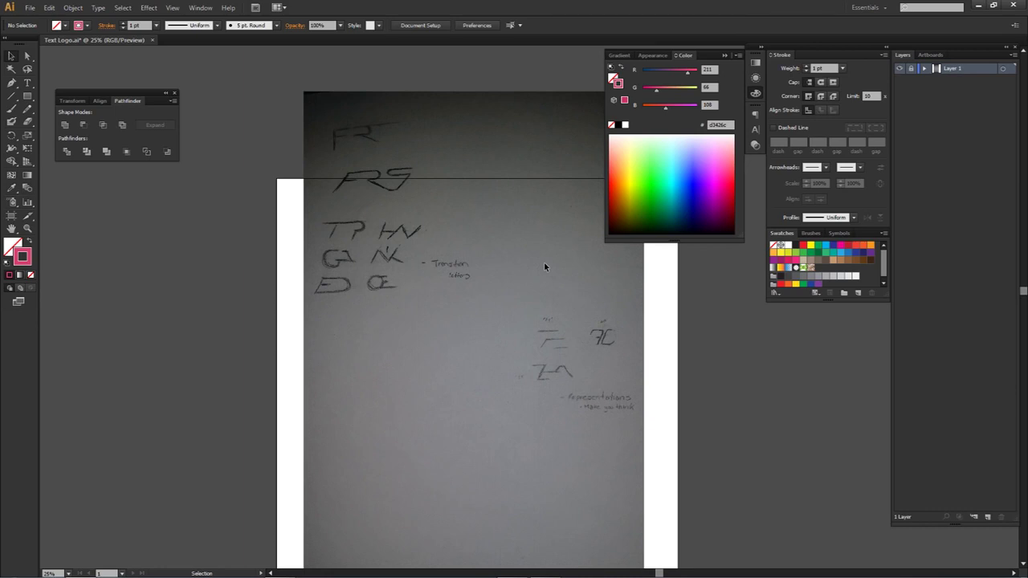
Try drawing a dark gray bar about 132 by 736 pt to match the reference bar, and delete it from the artboard.
scroll(543, 265, down, 3)
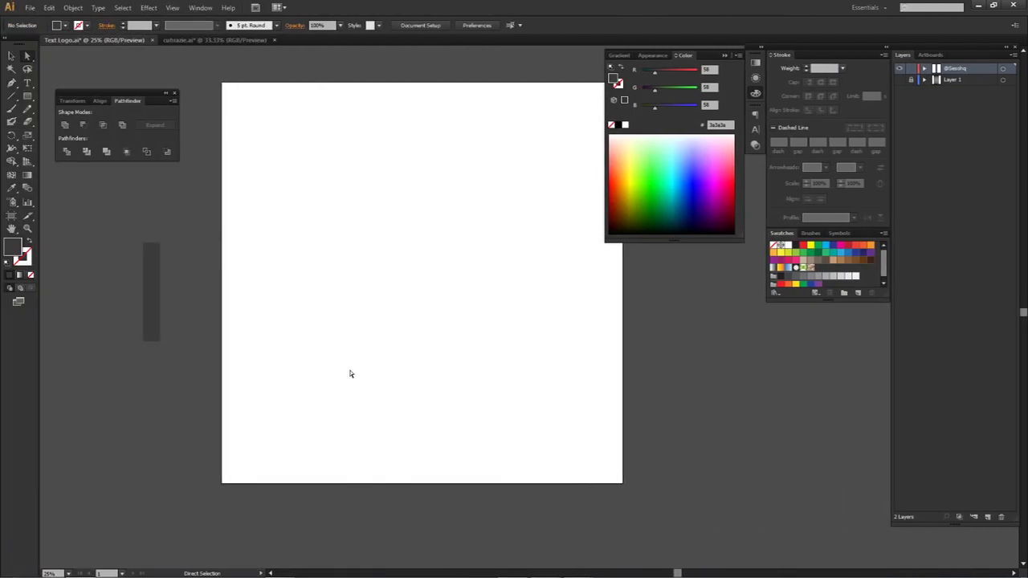
drag(521, 172, 498, 184)
drag(461, 216, 525, 231)
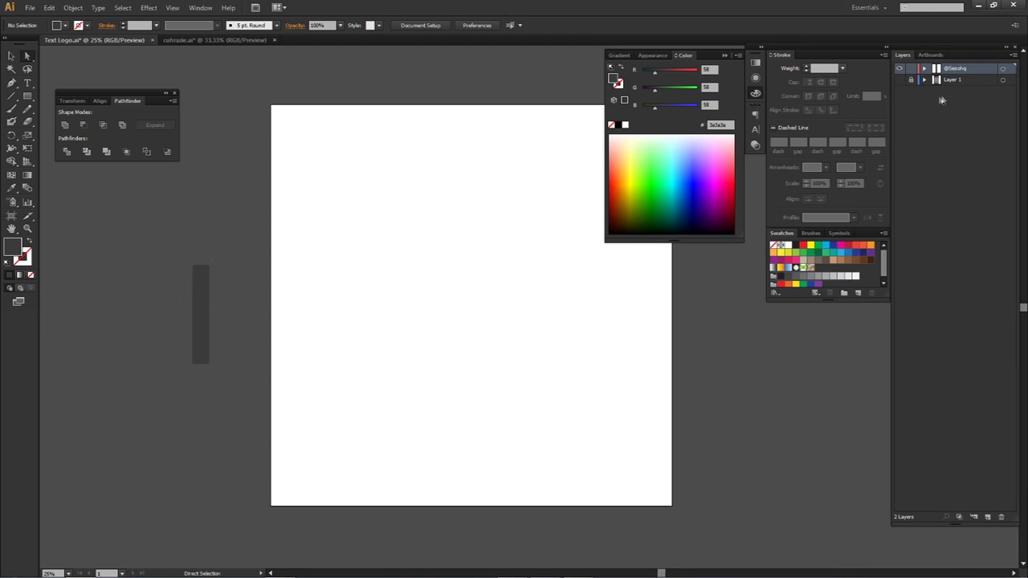
key(m)
scroll(192, 285, up, 3)
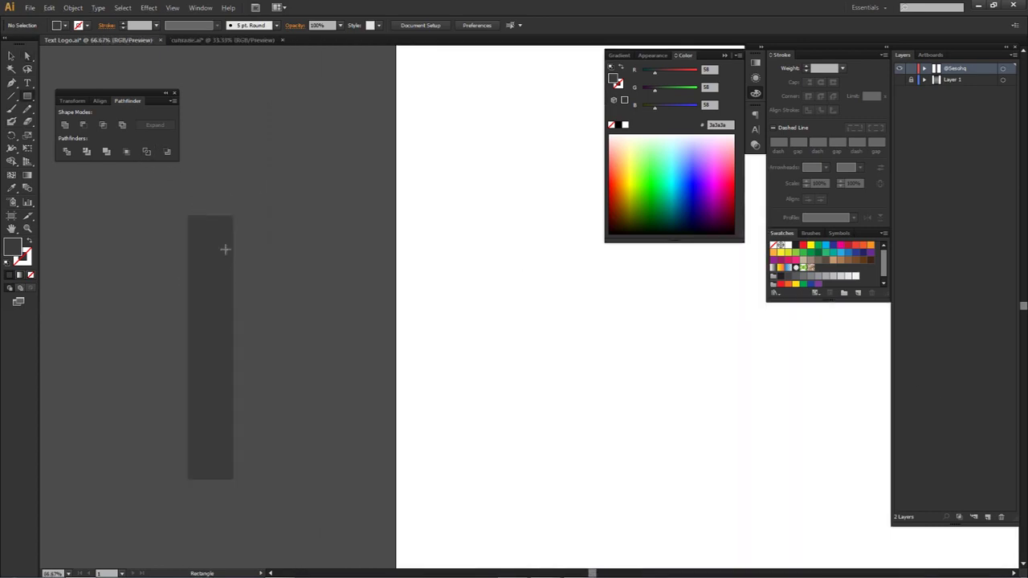
drag(244, 216, 293, 479)
drag(278, 372, 334, 319)
scroll(592, 373, down, 1)
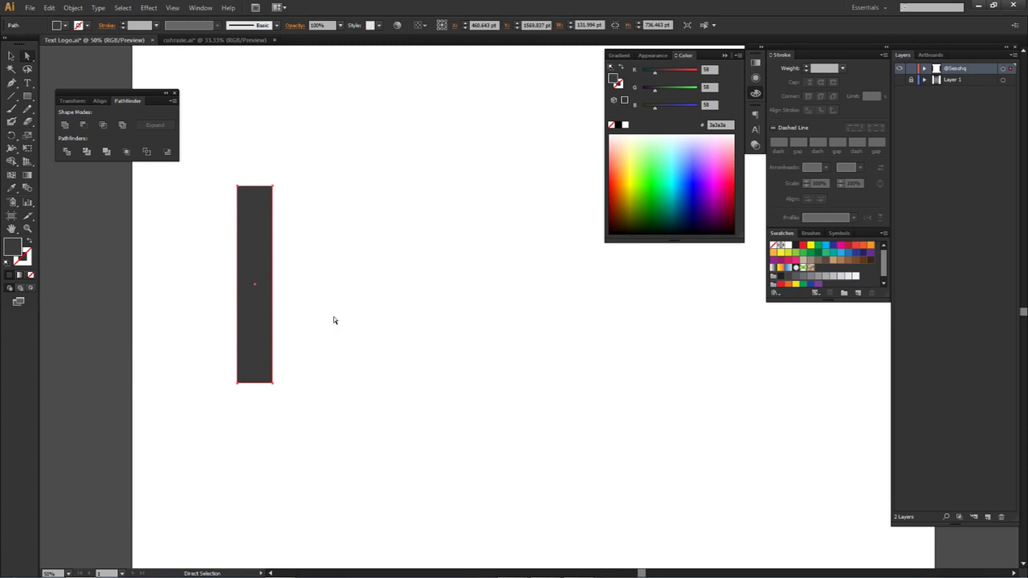
scroll(356, 303, down, 1)
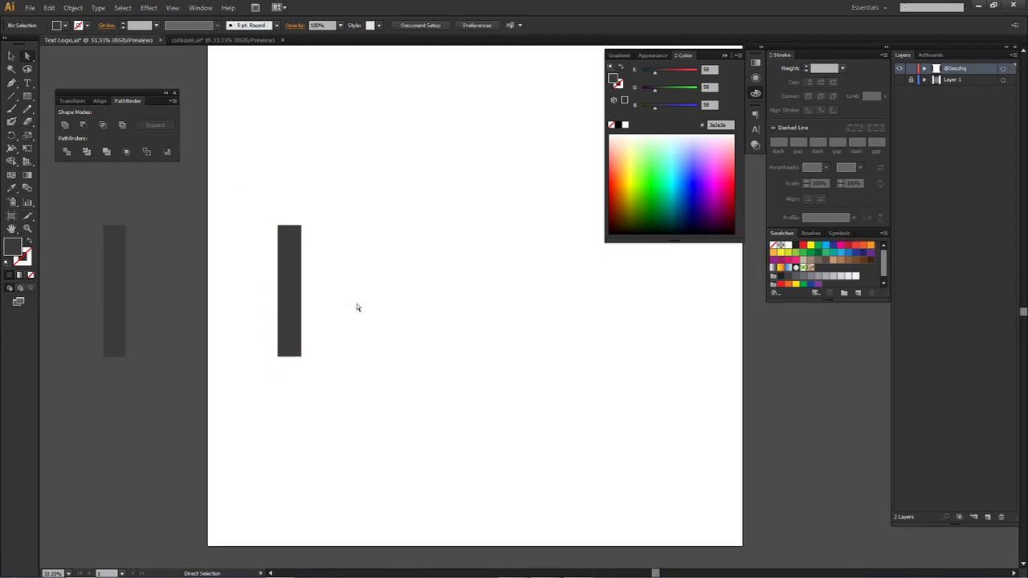
click(296, 285)
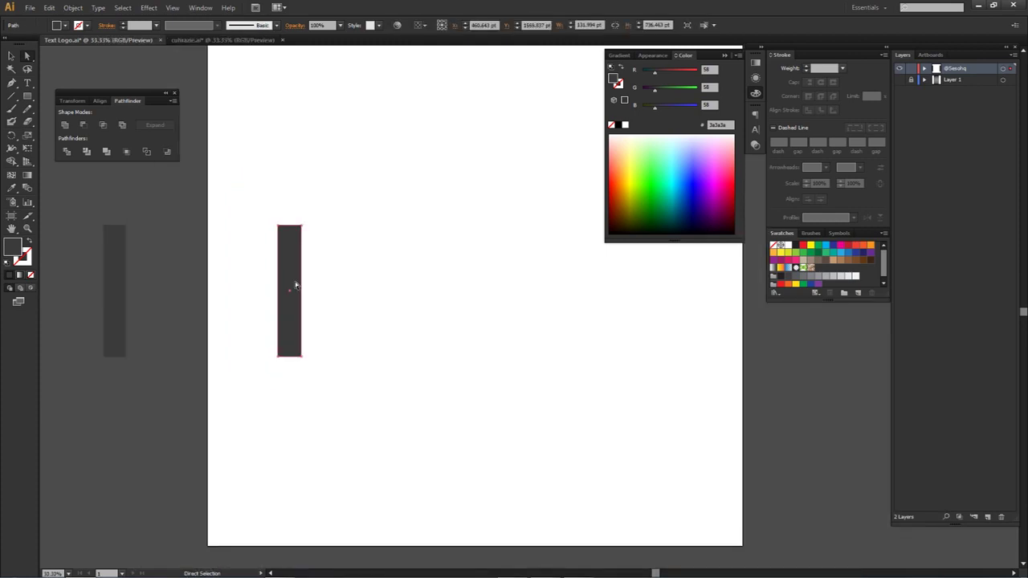
key(Delete)
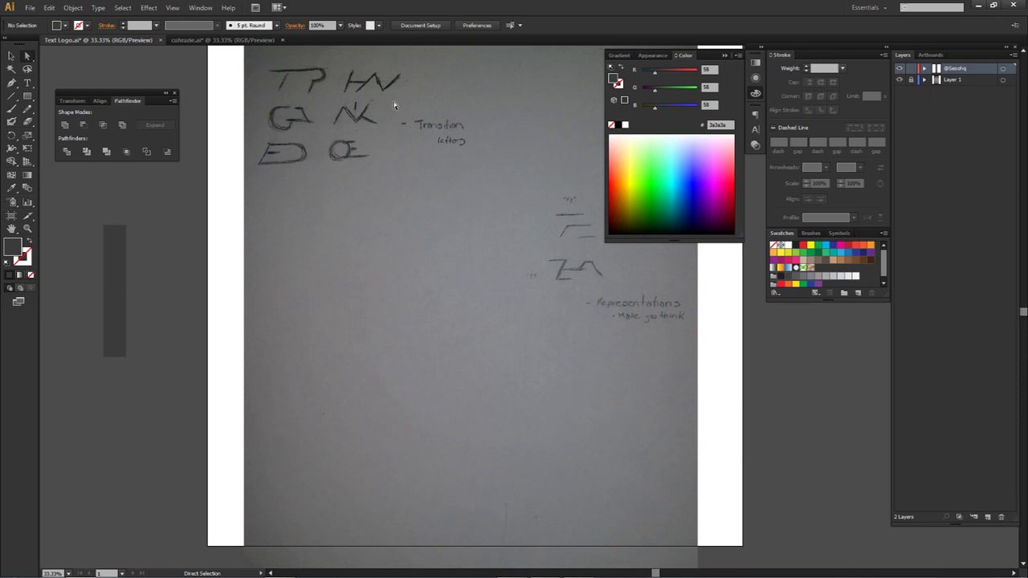
Check the reference bar beside the artboard by selecting it, and hide the sketch layer.
click(115, 275)
click(143, 269)
click(112, 277)
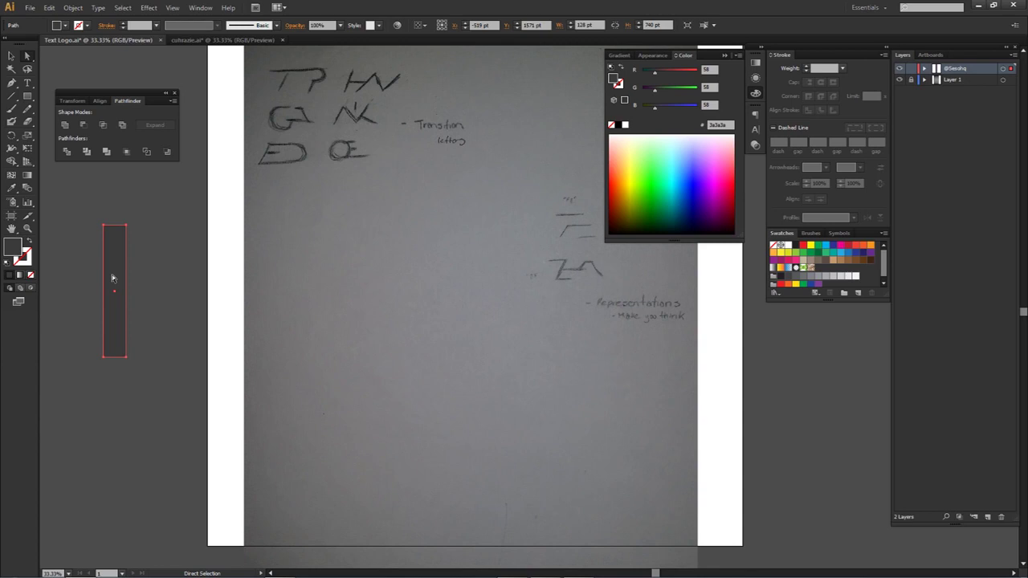
click(169, 258)
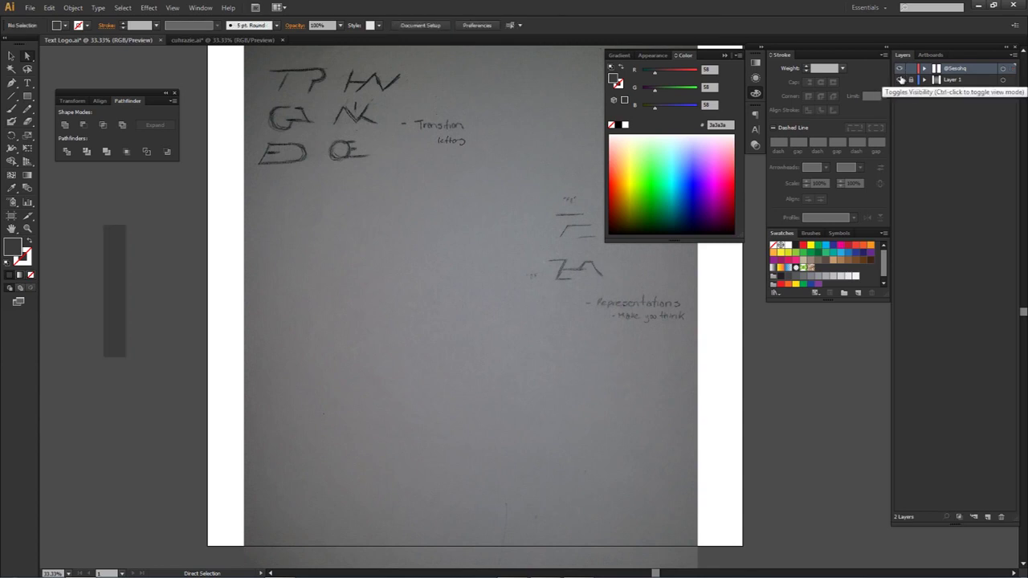
click(900, 79)
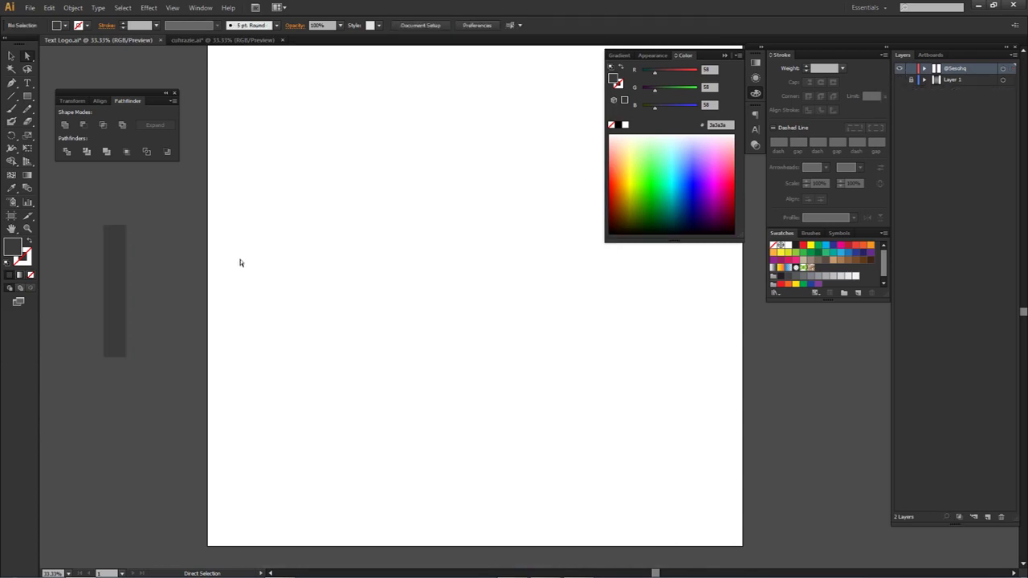
drag(112, 273, 455, 321)
key(ctrl+z)
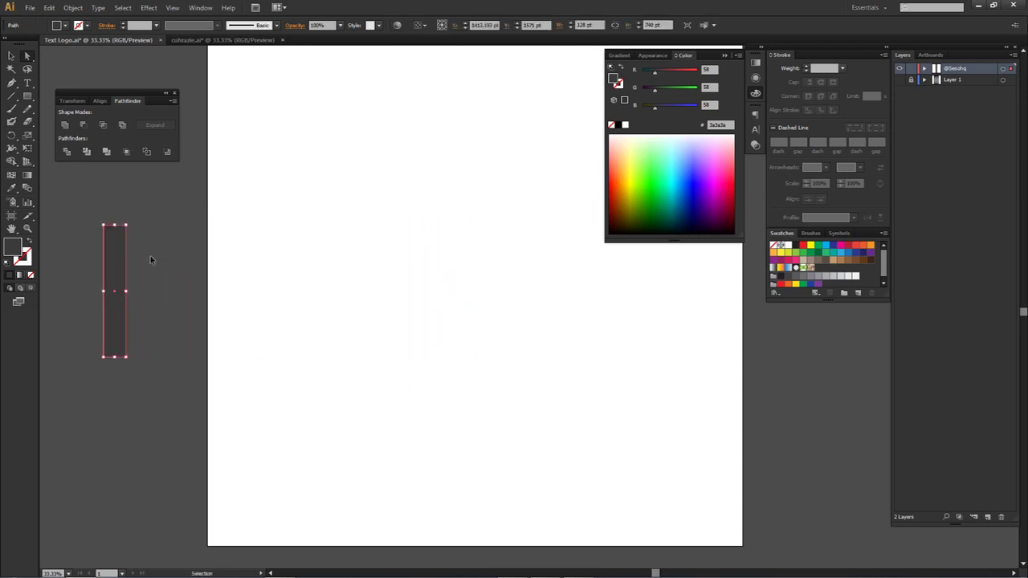
mouse_move(120, 269)
mouse_down()
mouse_move(350, 271)
mouse_move(122, 274)
mouse_up()
click(250, 281)
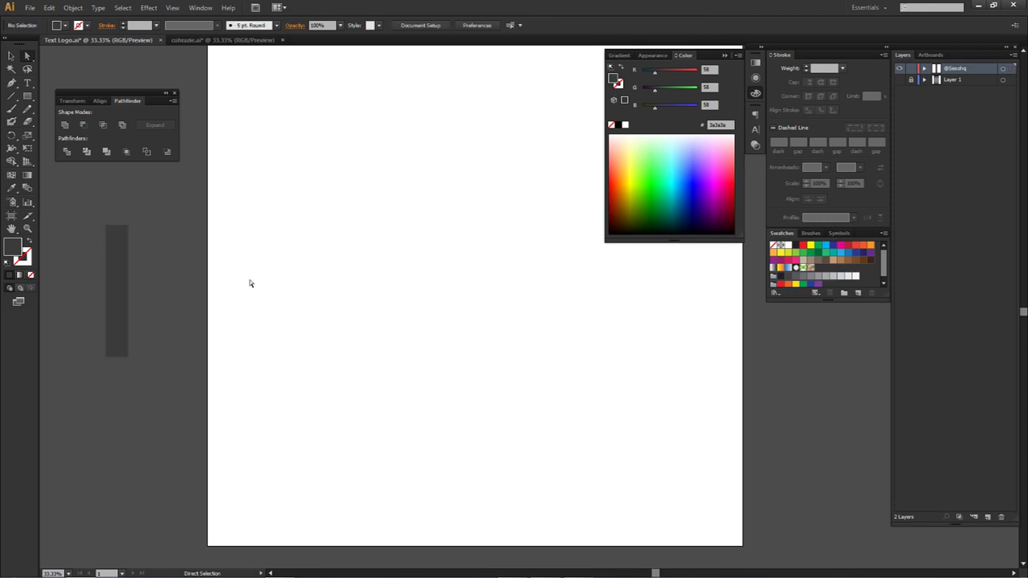
drag(249, 282, 242, 273)
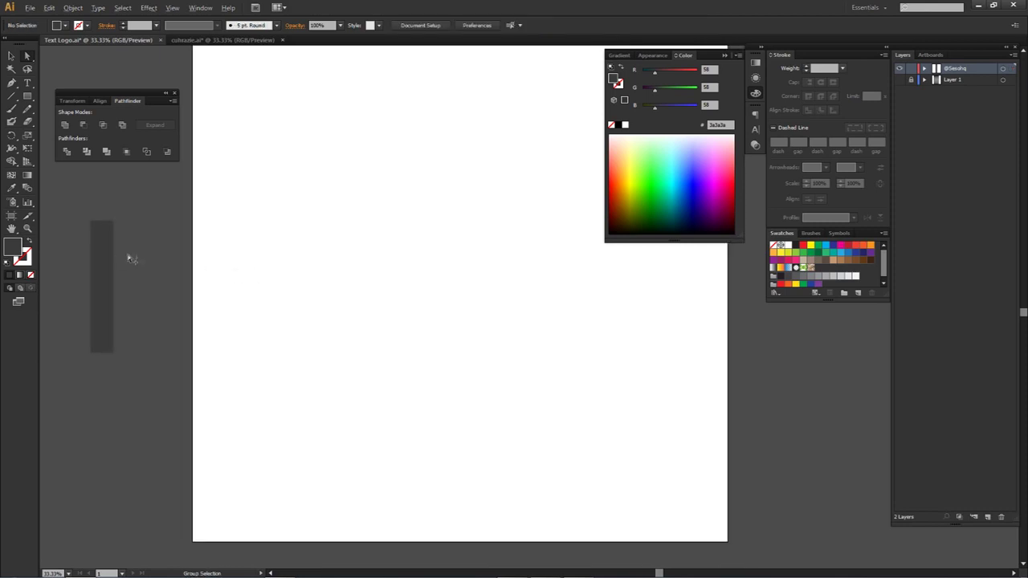
Duplicate the 128 by 740 pt reference bar onto the artboard at about X 876 pt and show the sketch layer.
key(alt)
drag(102, 260, 388, 260)
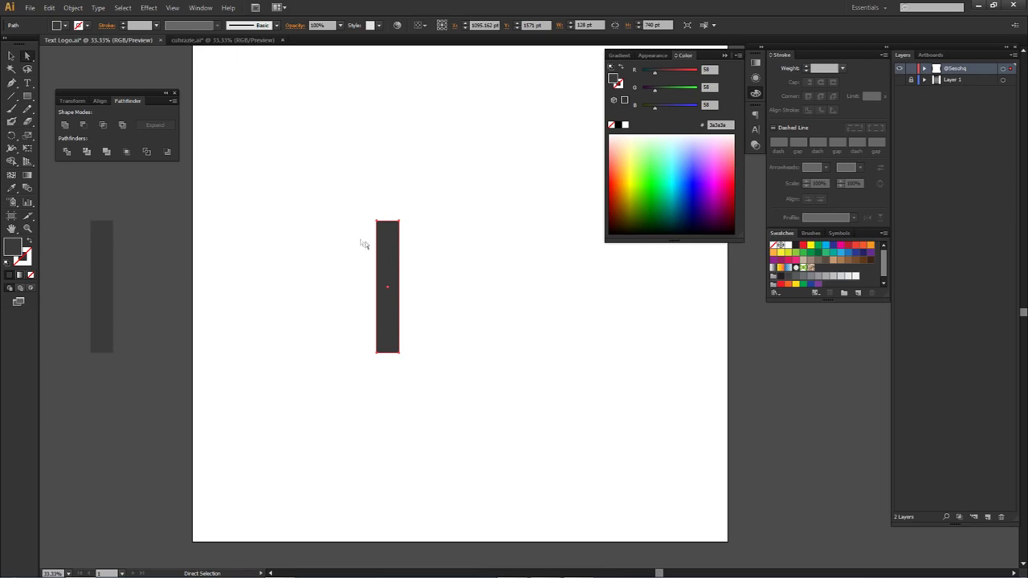
click(417, 264)
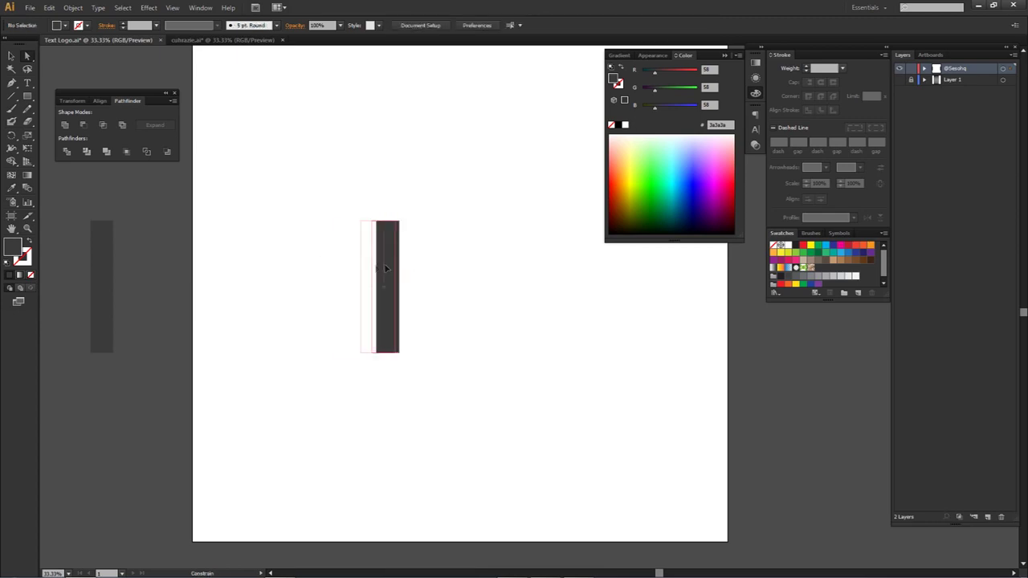
drag(395, 265, 356, 265)
scroll(386, 265, right, 1)
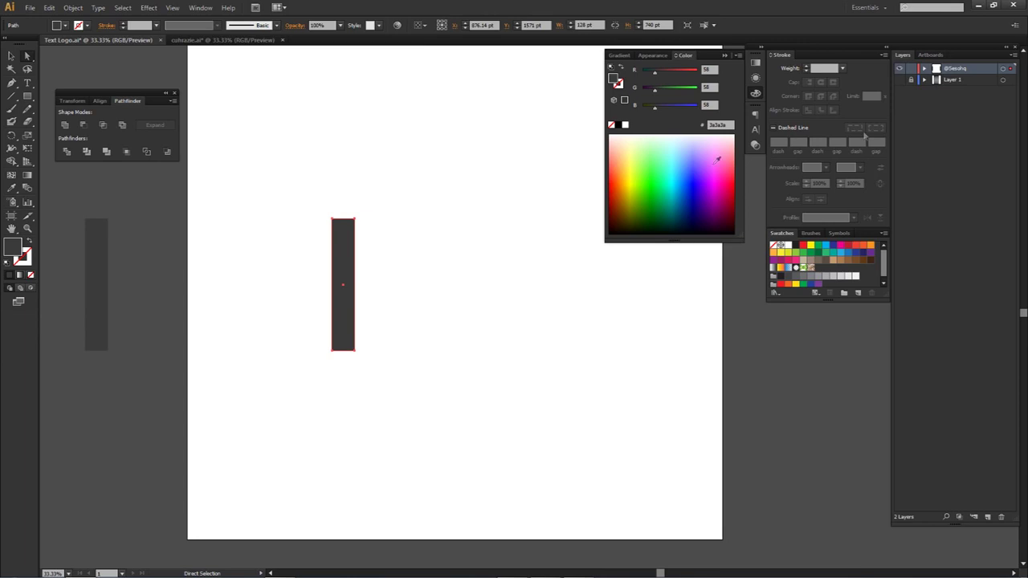
click(900, 80)
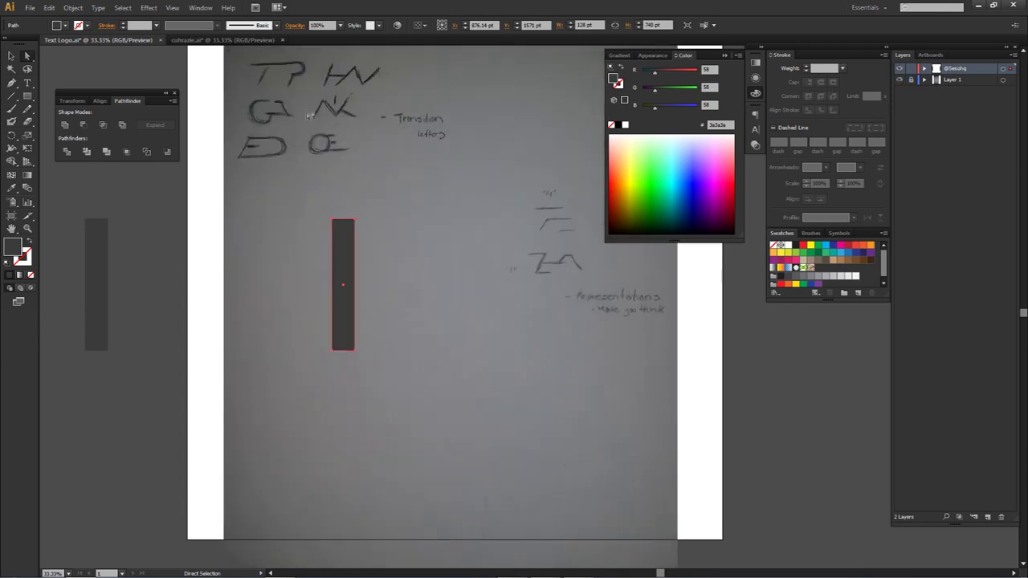
Rotate the duplicated bar on the artboard so it leans to the right like the first stroke of the sketched letters.
click(418, 186)
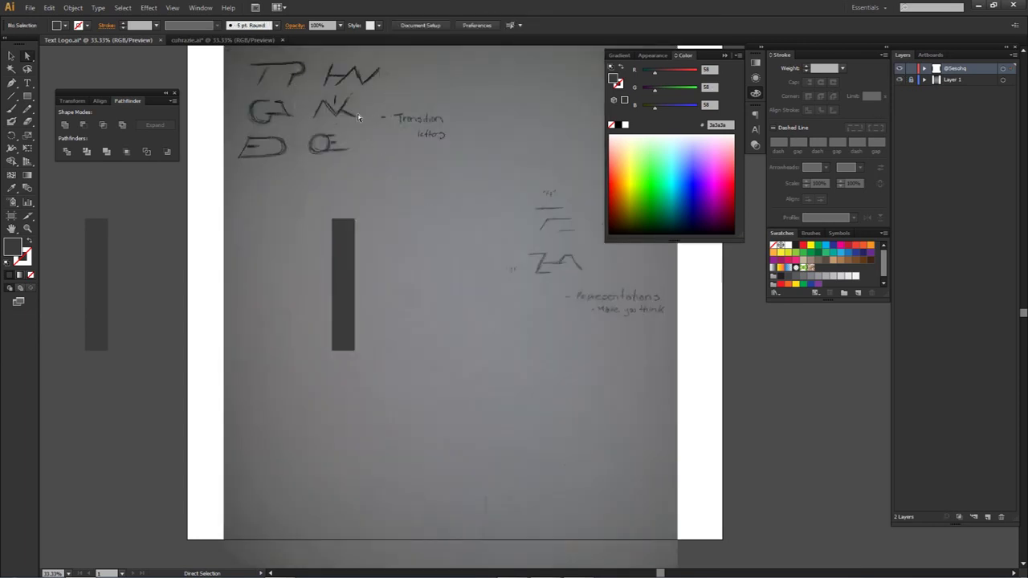
click(348, 234)
key(space)
drag(349, 236, 379, 237)
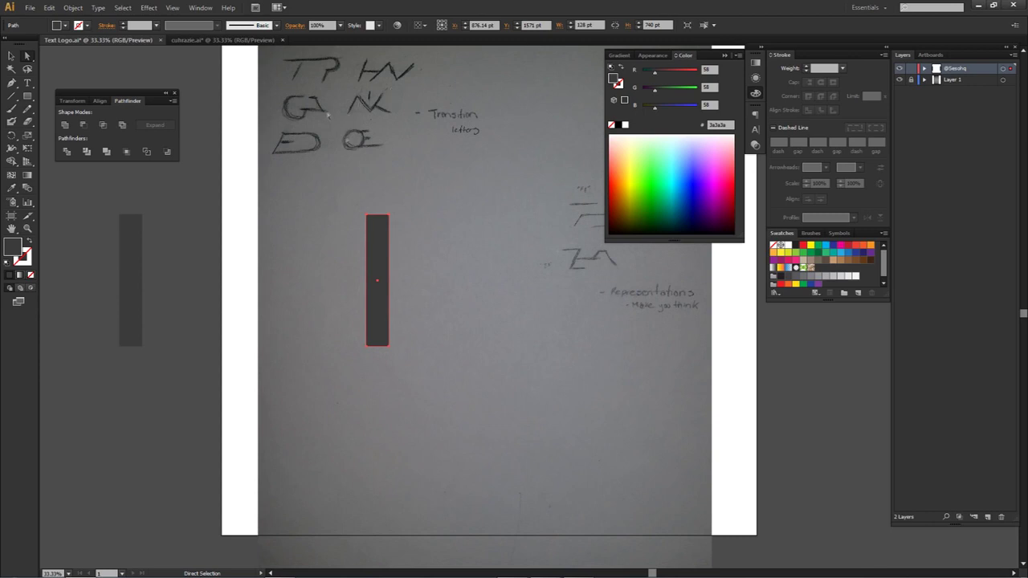
key(v)
drag(392, 212, 355, 289)
drag(368, 234, 425, 237)
drag(426, 228, 459, 225)
key(a)
click(426, 265)
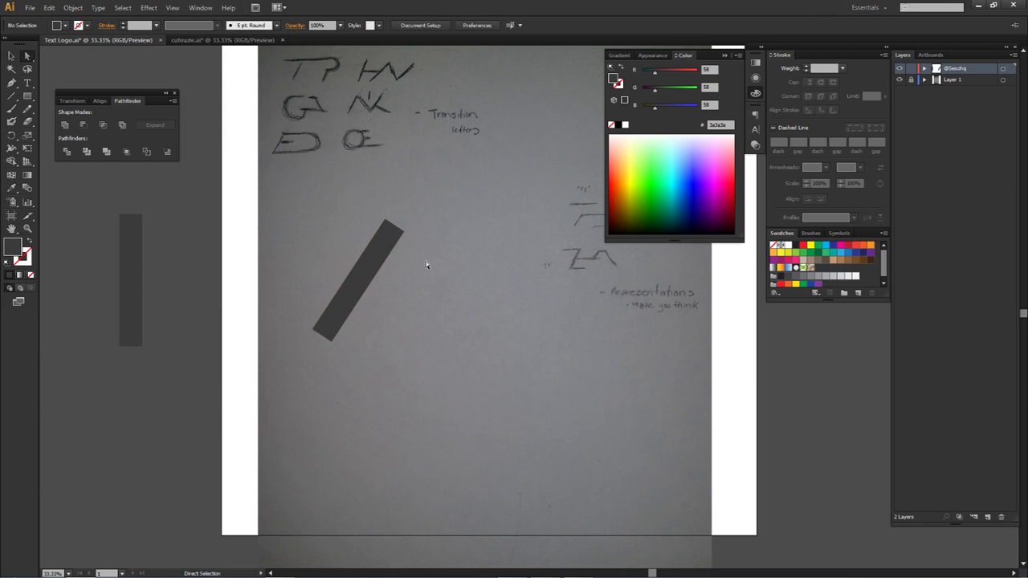
Duplicate the reference bar beside the slanted bar and rotate it the opposite way to form an inverted V.
drag(130, 232, 437, 234)
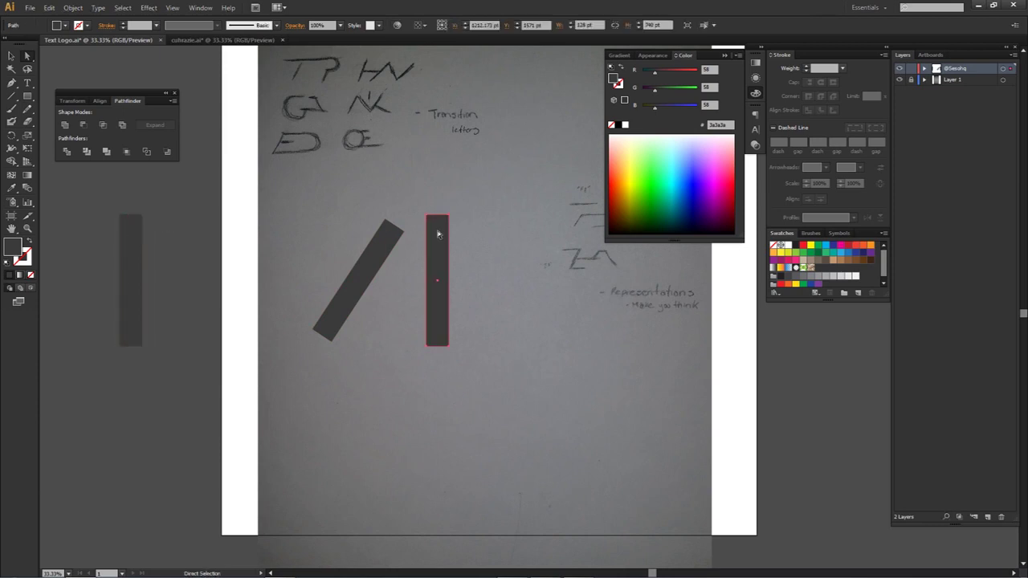
key(v)
drag(451, 211, 417, 216)
click(417, 217)
scroll(386, 217, up, 3)
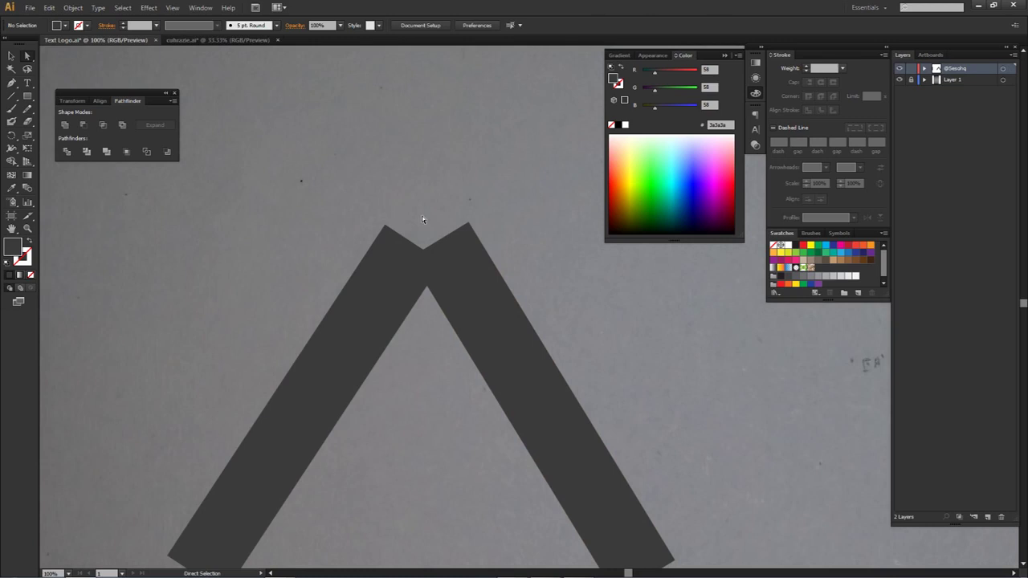
Try moving the right slanted bar and its upper corner anchor point, and undo the changes.
click(469, 250)
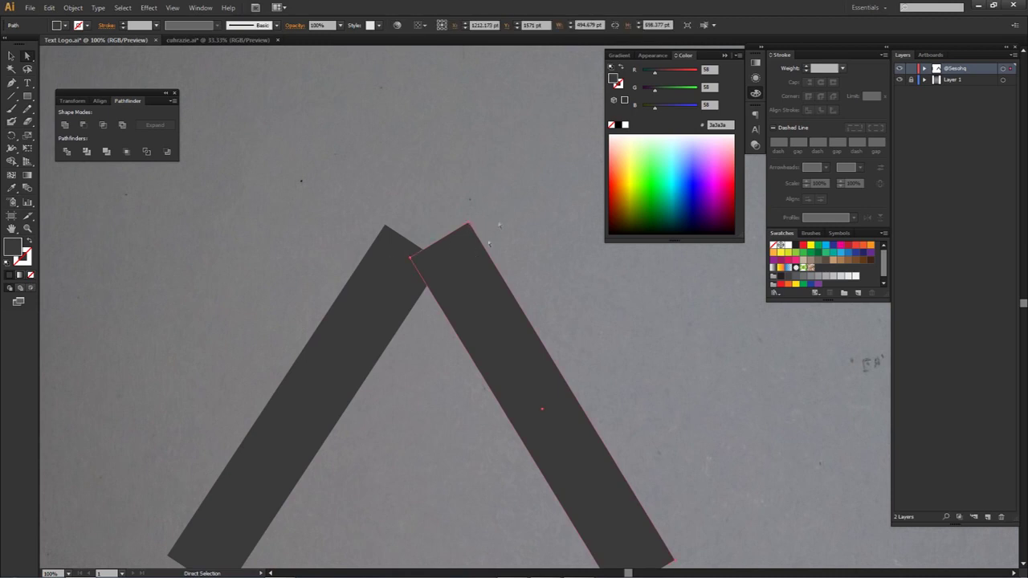
click(527, 264)
click(488, 284)
drag(480, 284, 379, 269)
key(ctrl+z)
click(12, 57)
click(505, 227)
click(477, 256)
key(ctrl+z)
key(ctrl+shift+z)
click(28, 56)
mouse_move(411, 262)
mouse_down()
mouse_move(292, 80)
mouse_move(302, 79)
mouse_up()
key(ctrl+z)
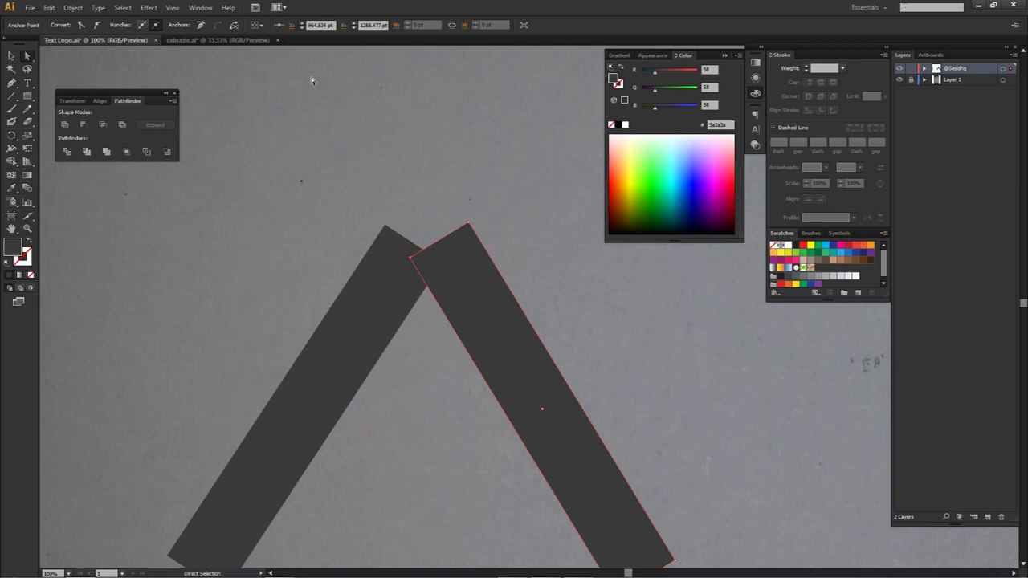
Move the right slanted bar by its upper corner so it meets the top corner of the left bar.
alt+click(461, 233)
scroll(429, 217, up, 1)
scroll(429, 217, up, 3)
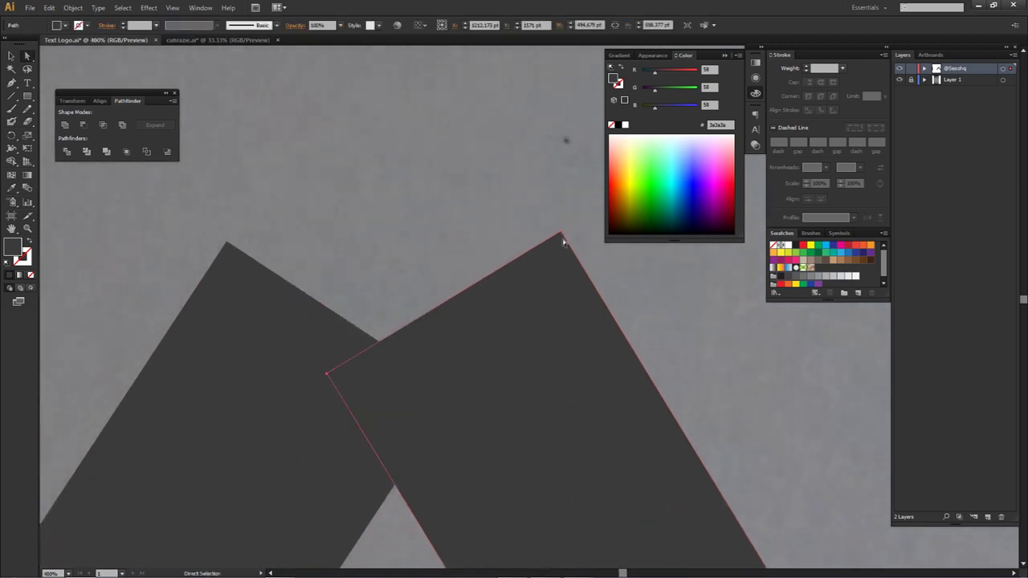
drag(560, 233, 229, 246)
scroll(409, 189, up, 4)
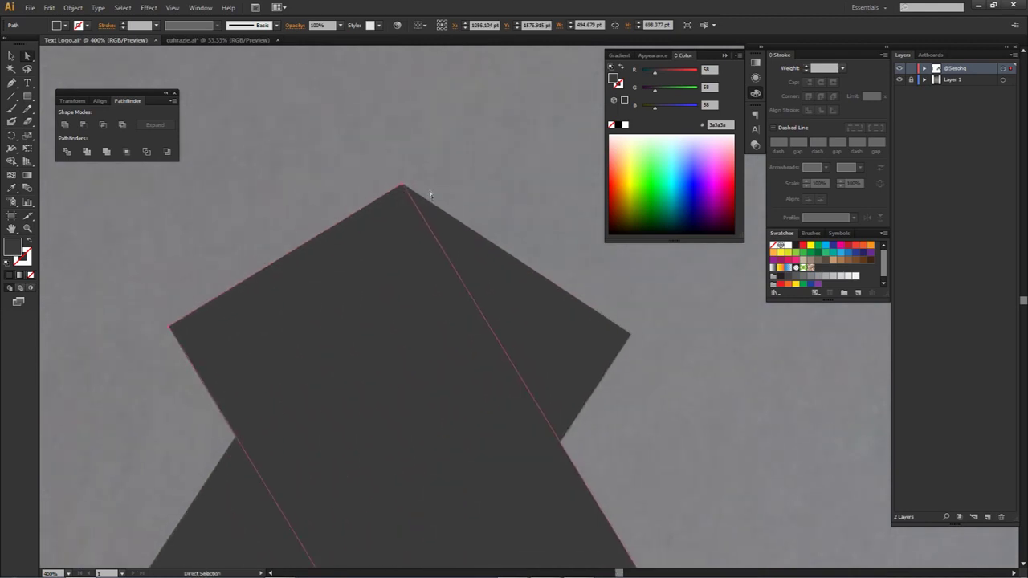
scroll(406, 181, up, 4)
mouse_move(461, 153)
mouse_down()
mouse_move(500, 156)
mouse_move(461, 150)
mouse_up()
scroll(461, 151, down, 10)
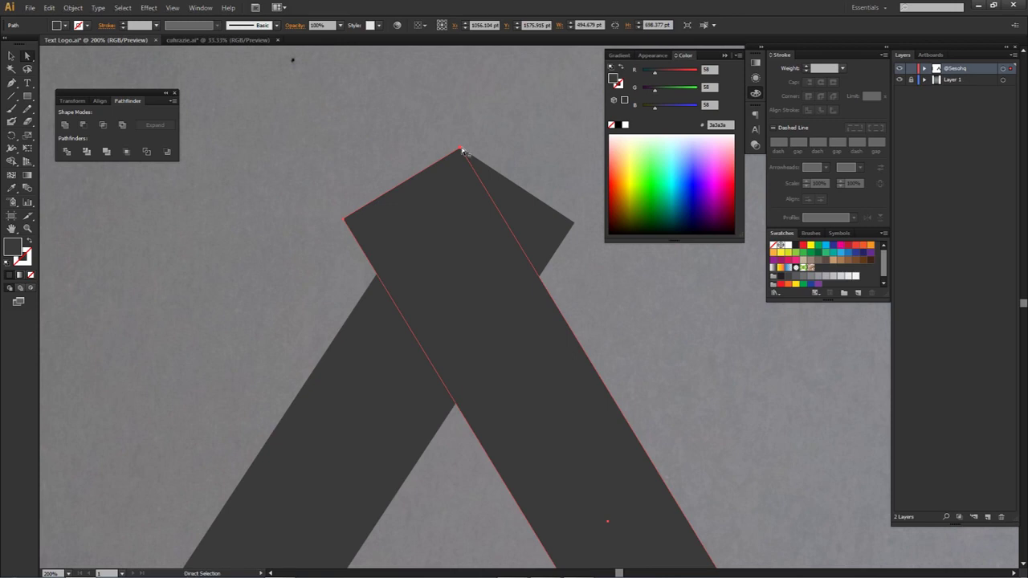
Select both crossed bars and activate the Shape Builder tool for trimming their peak.
click(485, 138)
drag(384, 152, 627, 327)
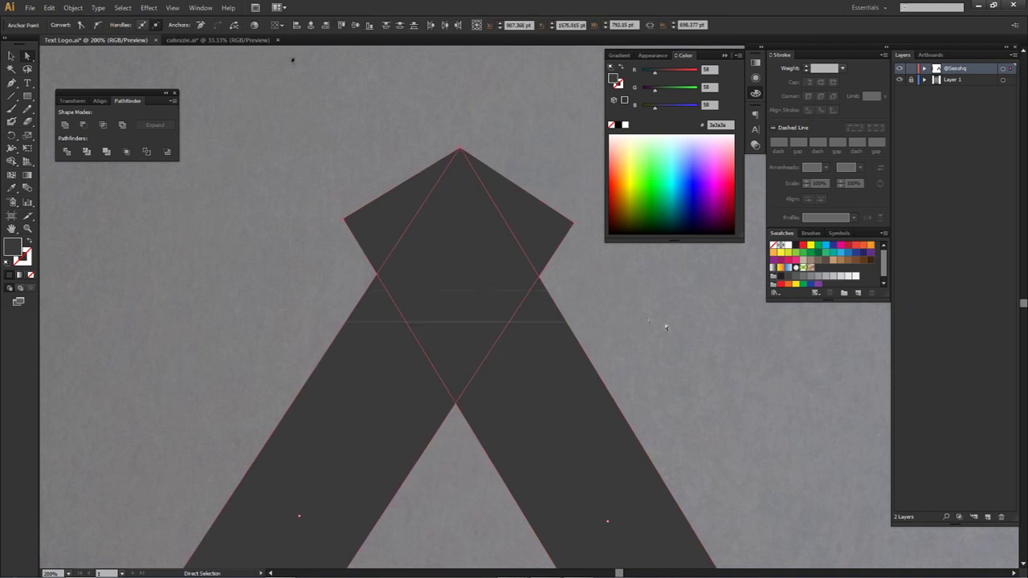
click(650, 317)
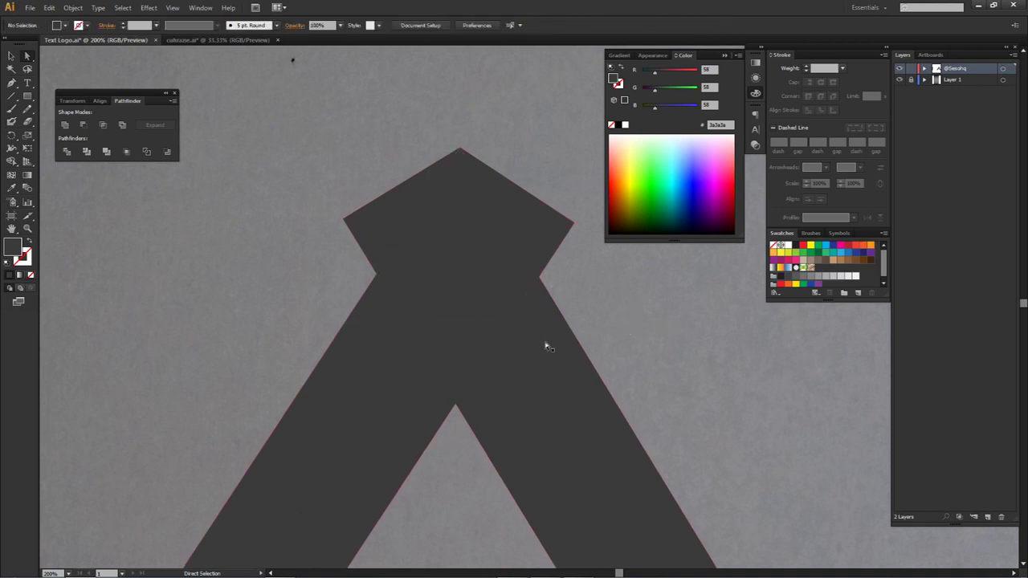
key(ctrl+z)
key(ctrl+z)
key(ctrl+shift+z)
key(ctrl+shift+z)
key(ctrl+z)
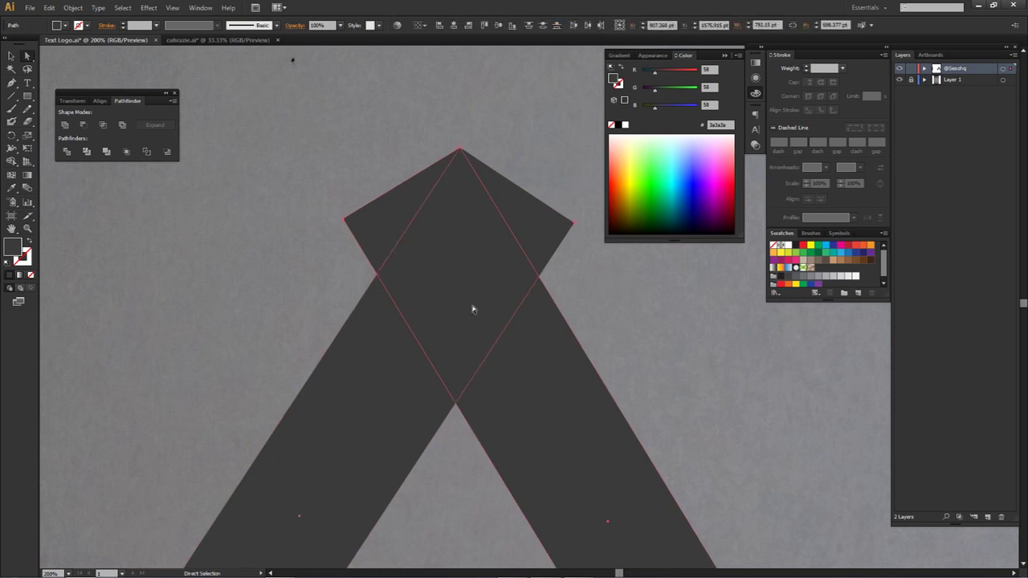
key(shift+m)
drag(11, 160, 39, 165)
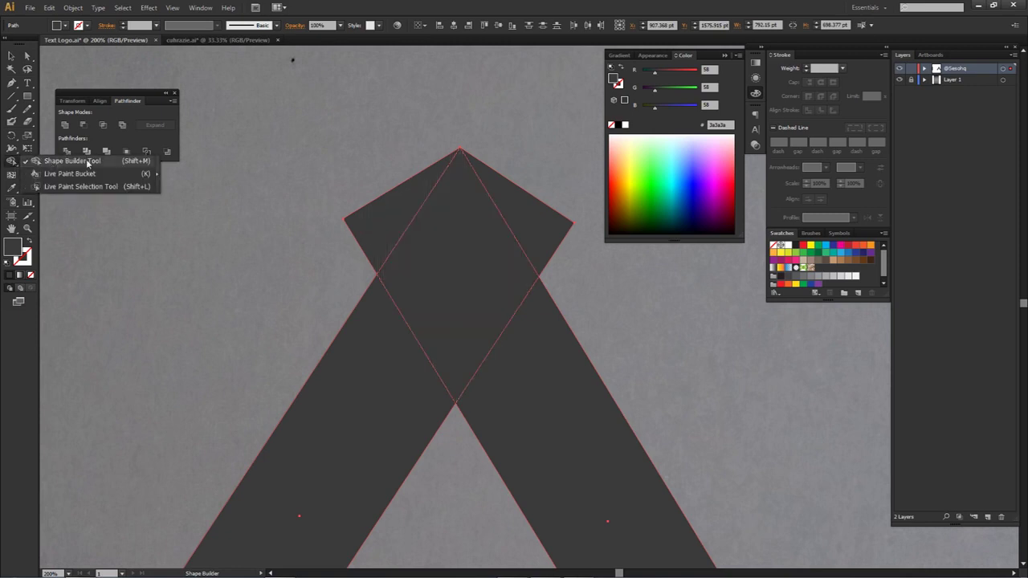
click(87, 163)
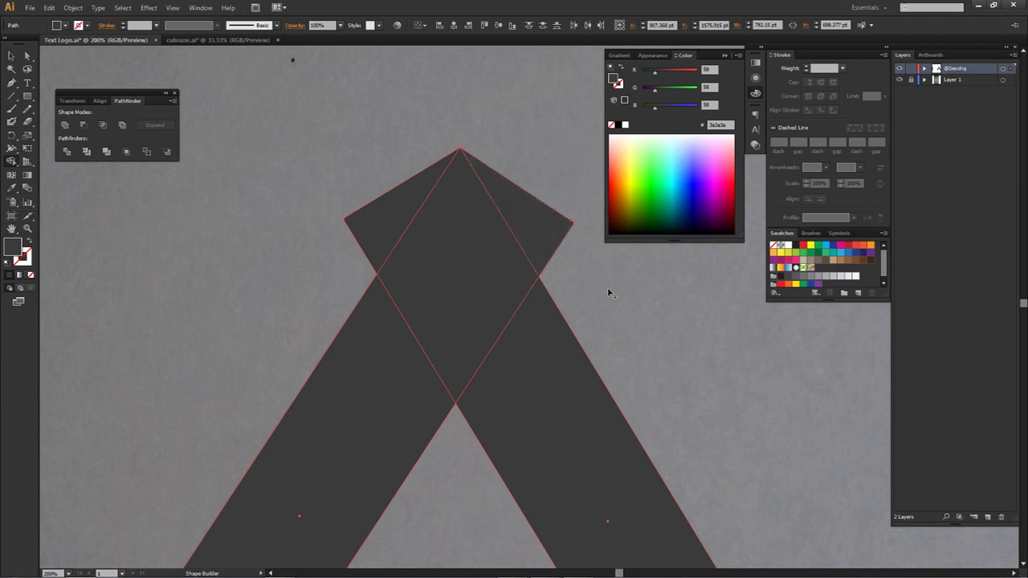
Try splitting off the right overhang at the peak with Shape Builder, and undo the split.
click(526, 210)
key(a)
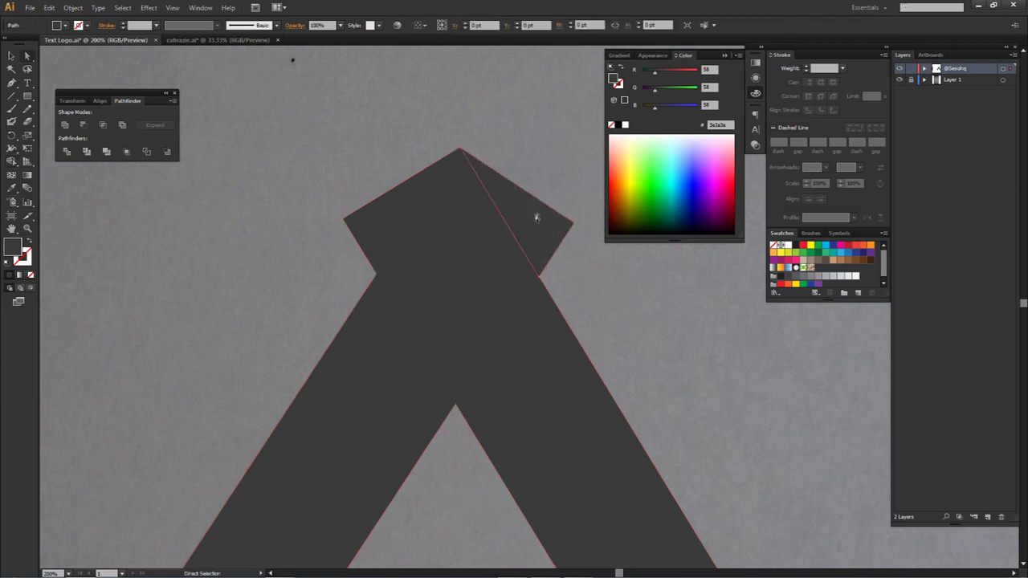
drag(537, 217, 551, 151)
key(v)
key(ctrl+z)
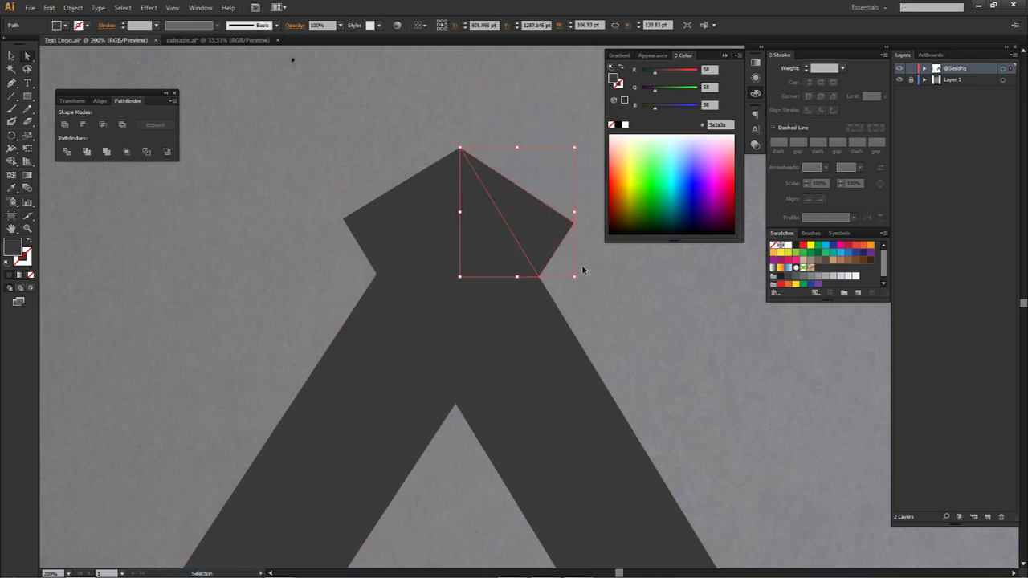
key(ctrl+z)
Remove both overhanging corners at the peak with Shape Builder to give the inverted V a sharp tip.
key(a)
key(shift+m)
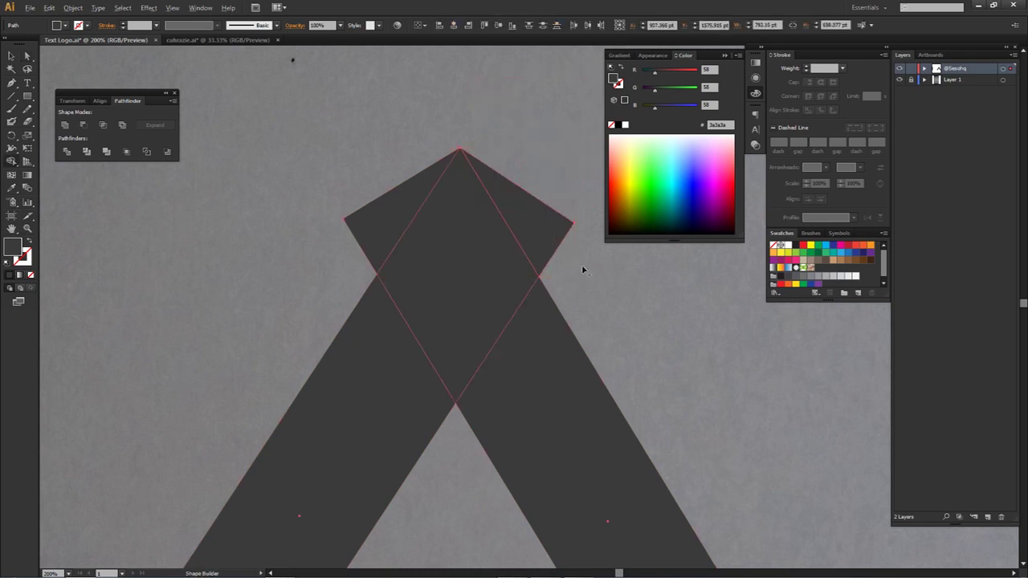
alt+click(541, 227)
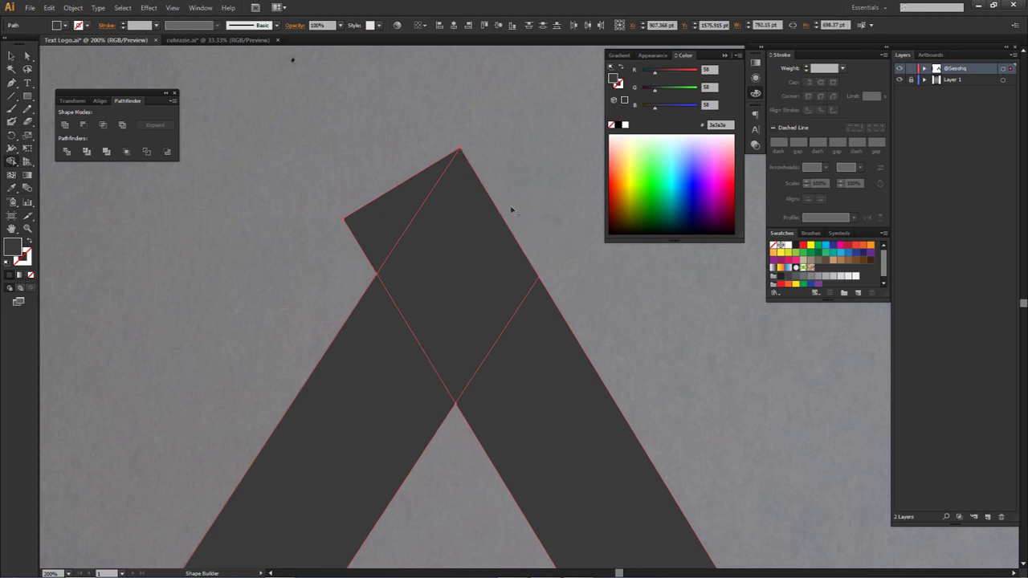
alt+click(409, 202)
key(a)
click(529, 191)
Try placing the trimmed left leg over the right leg's lower end to form an N shape.
scroll(530, 191, down, 3)
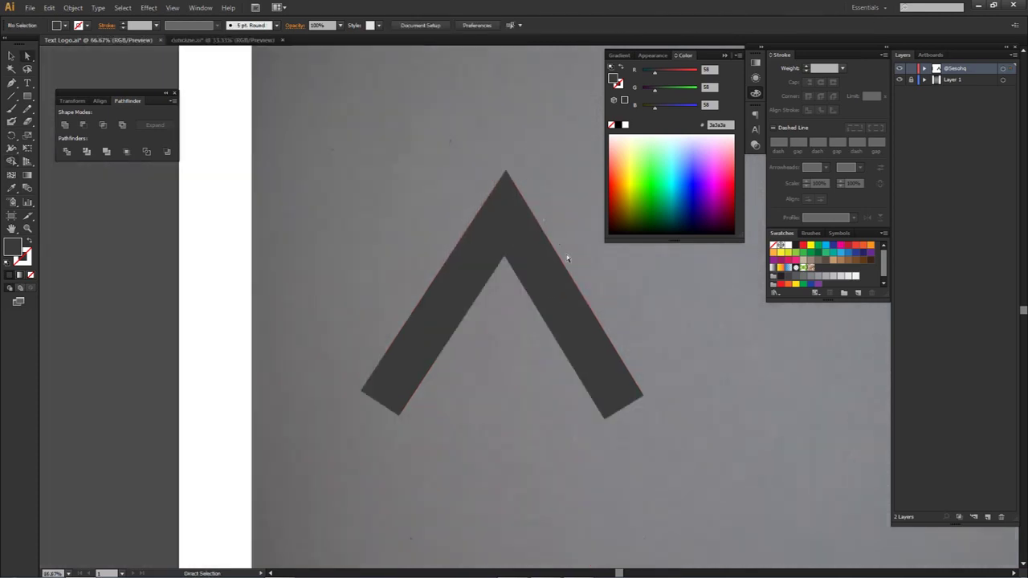
scroll(566, 255, down, 1)
drag(617, 289, 517, 343)
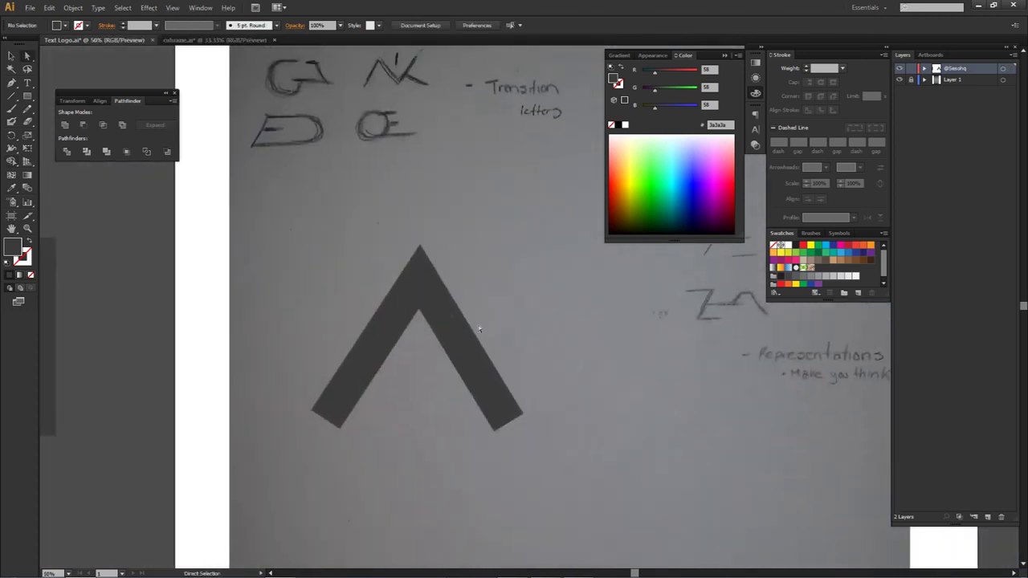
drag(401, 348, 559, 304)
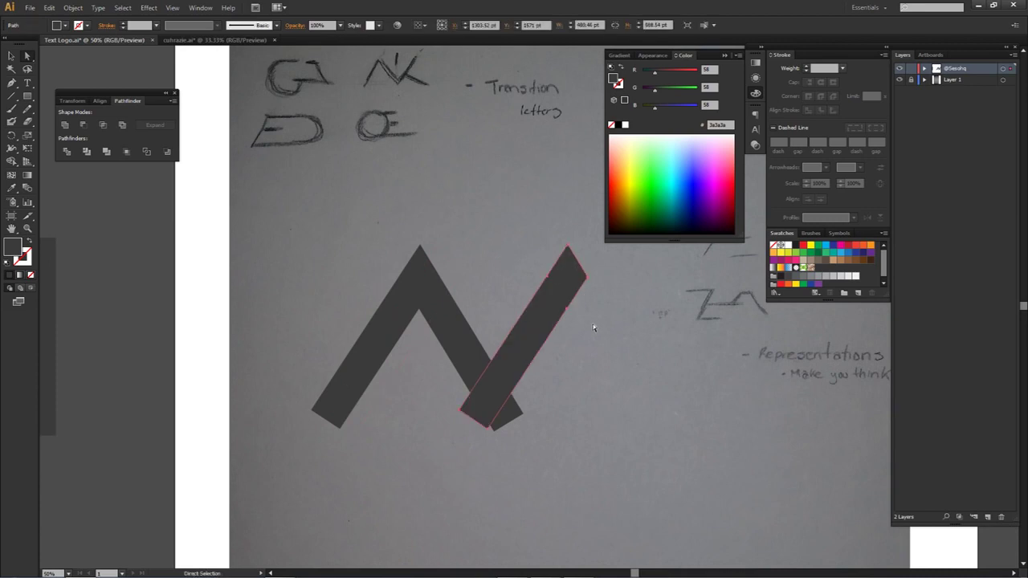
Undo the leg placement and the trimming of the peak, and delete the right slanted bar.
key(ctrl+z)
key(ctrl+z)
key(ctrl+z)
key(ctrl+z)
key(ctrl+z)
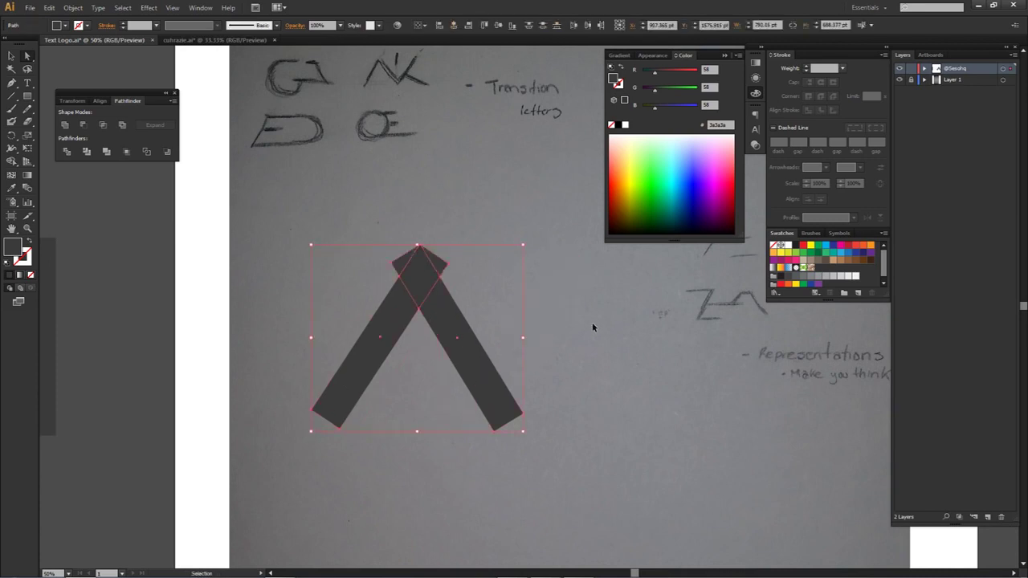
click(436, 339)
key(Delete)
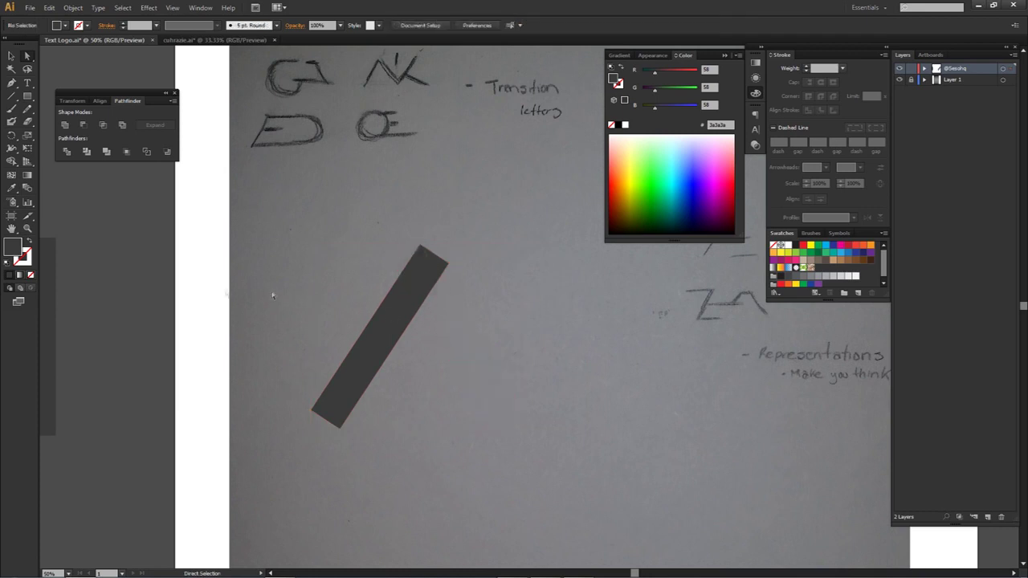
Duplicate the reference bar, rotate it horizontal, and align its upper left corner with the slanted bar's top corner.
drag(129, 313, 467, 311)
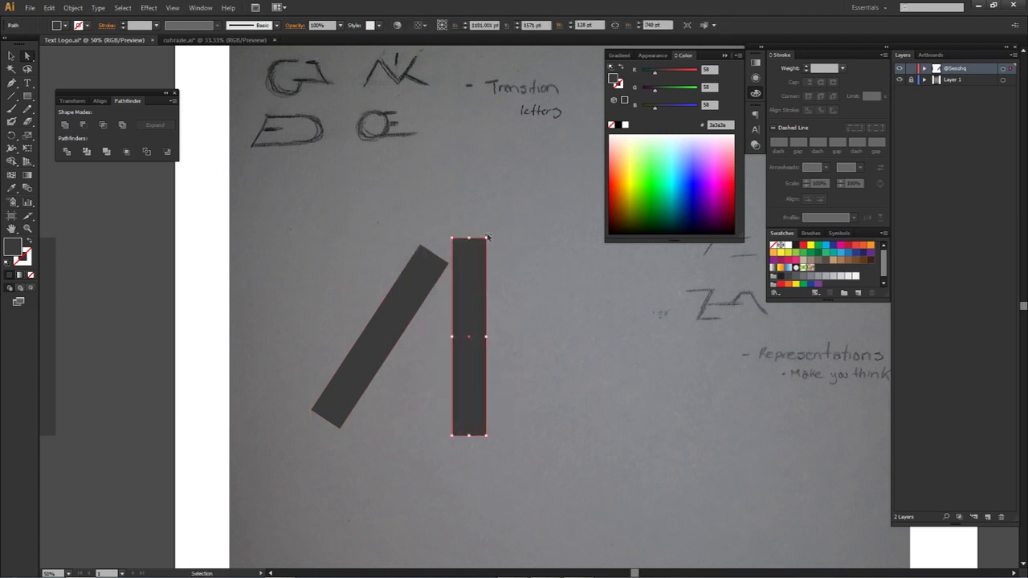
drag(523, 261, 555, 352)
scroll(418, 315, up, 1)
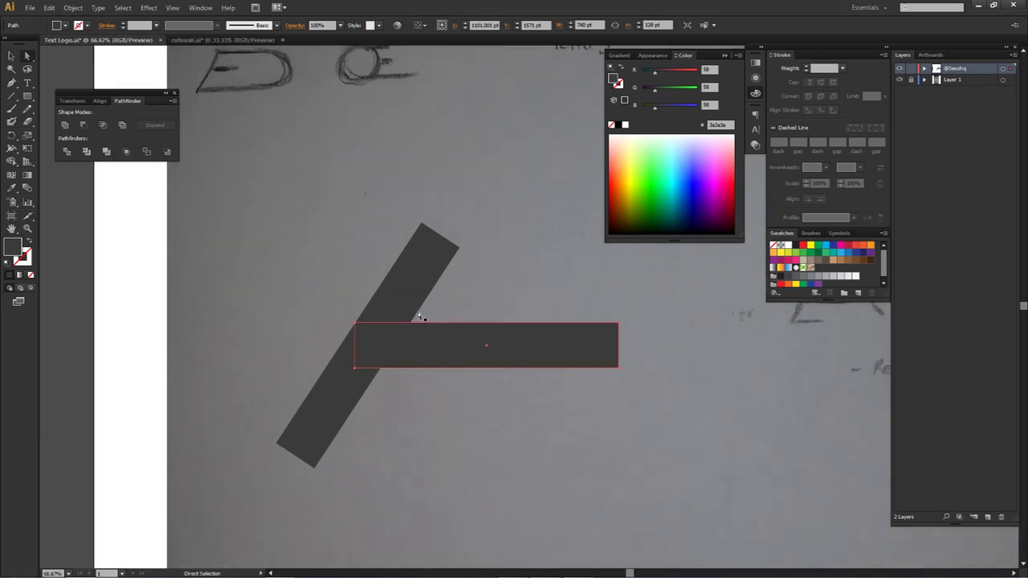
drag(355, 323, 420, 222)
scroll(511, 285, down, 1)
drag(514, 311, 473, 303)
click(482, 209)
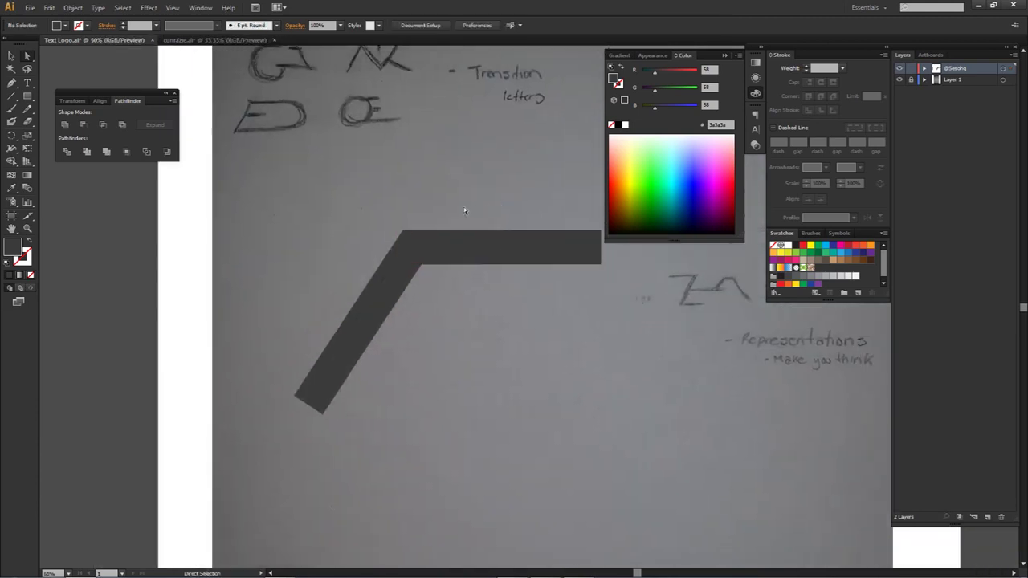
Try cutting off the horizontal bar's right part with a covering rectangle and Shape Builder, undo it, and delete the rectangle.
key(m)
drag(471, 191, 695, 375)
key(a)
drag(511, 215, 537, 431)
key(shift+m)
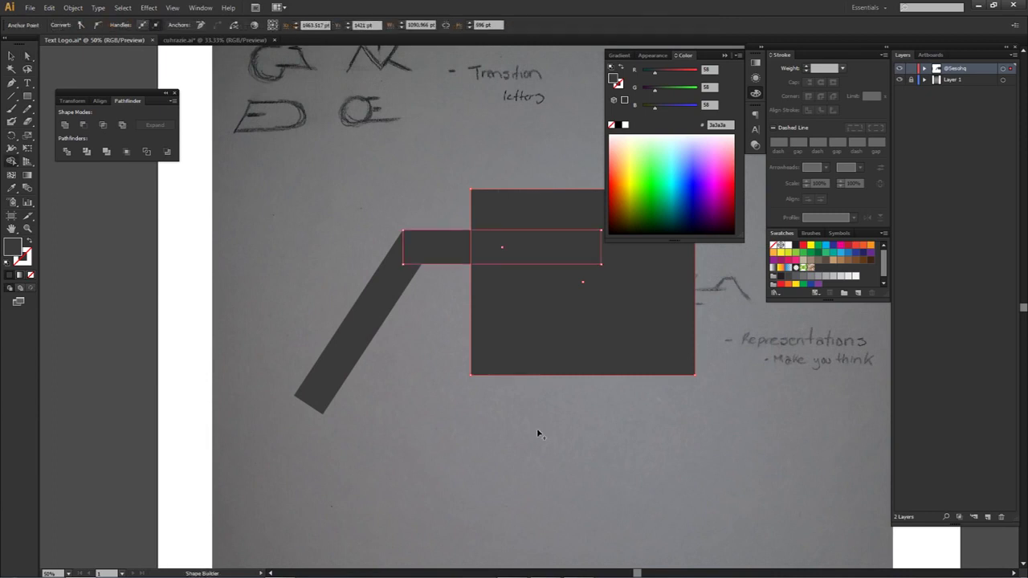
drag(522, 164, 527, 398)
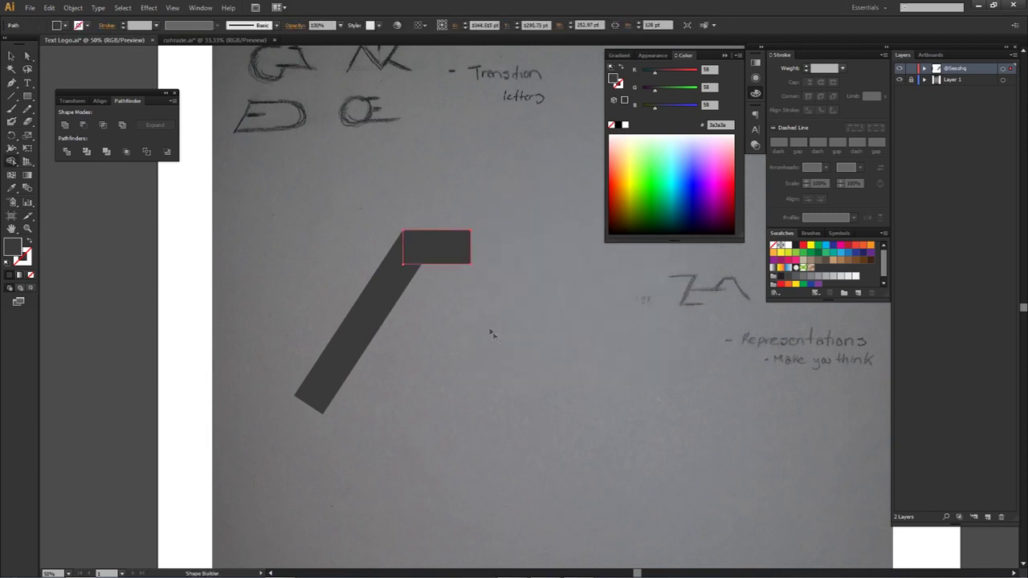
key(ctrl+z)
key(a)
click(475, 319)
key(Delete)
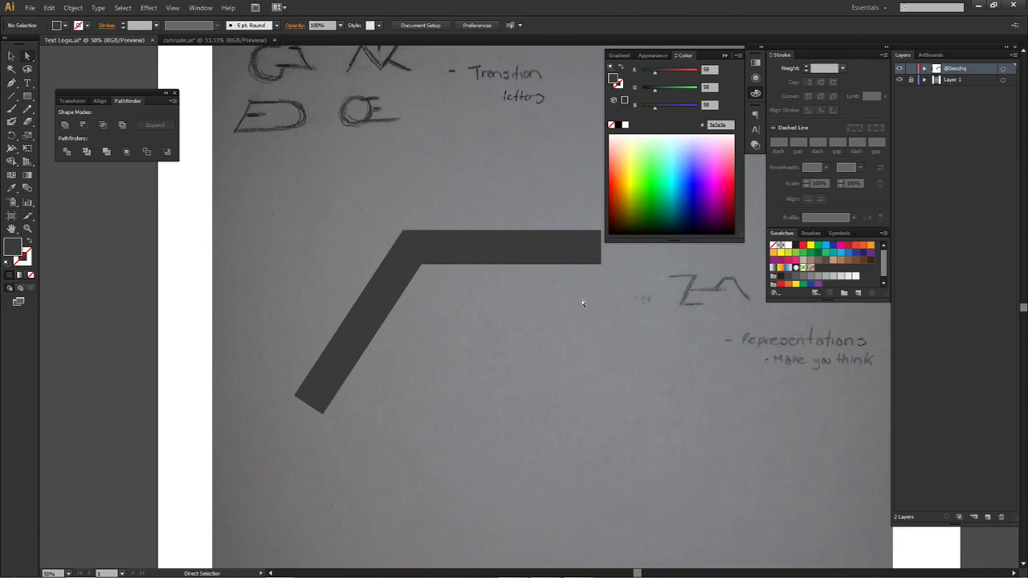
Shorten the horizontal bar to a small cap by moving its right end points toward the slanted bar.
click(602, 267)
drag(602, 267, 417, 220)
click(474, 257)
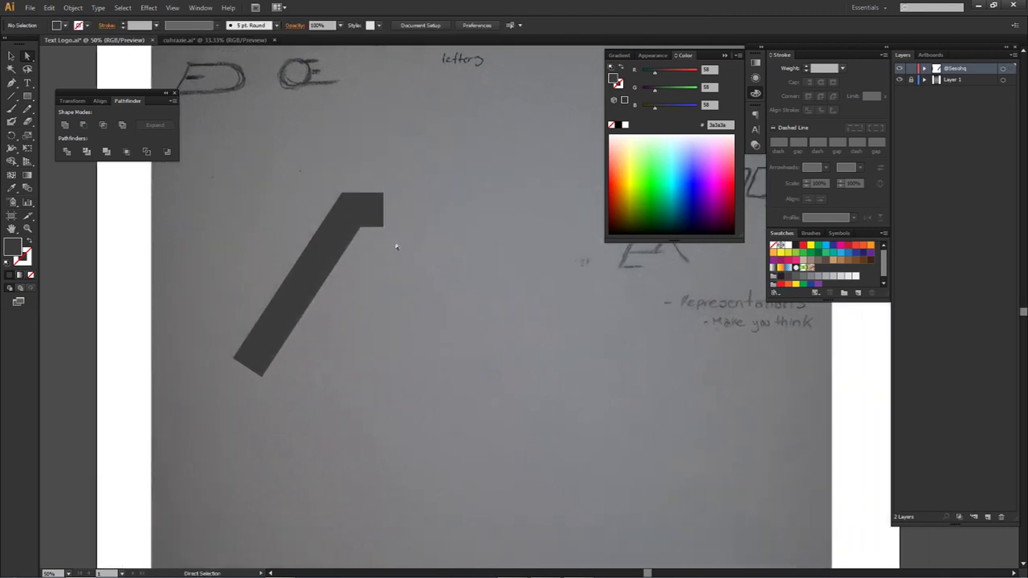
Duplicate the reference bar beside the cap and rotate it to slope down to the right as the second leg.
scroll(395, 246, down, 1)
scroll(265, 256, left, 1)
drag(164, 261, 479, 275)
key(v)
drag(489, 207, 442, 206)
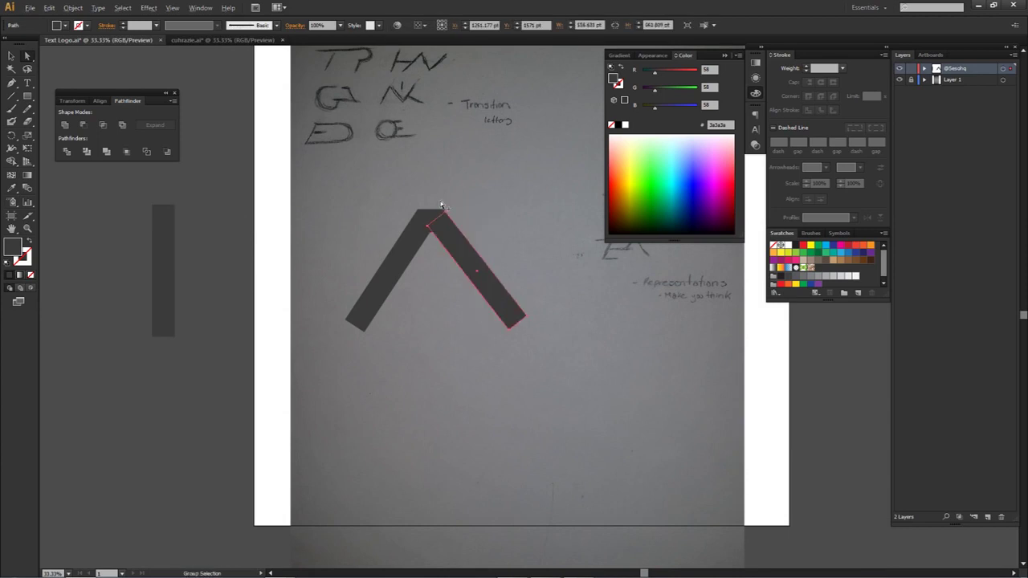
Move the second leg so its top corner coincides with the upper right corner of the flat cap.
alt+scroll(441, 201, up, 6)
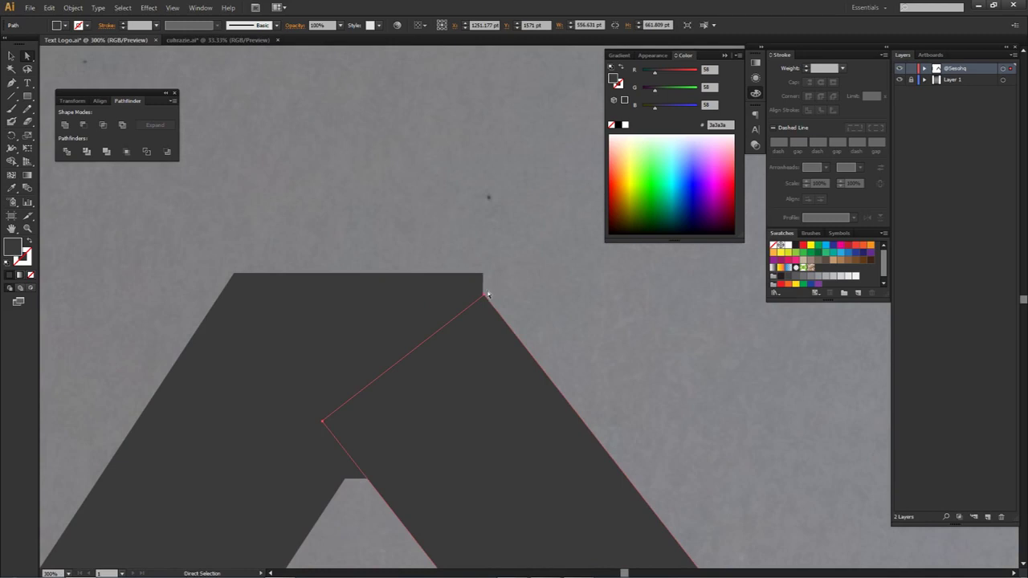
click(484, 298)
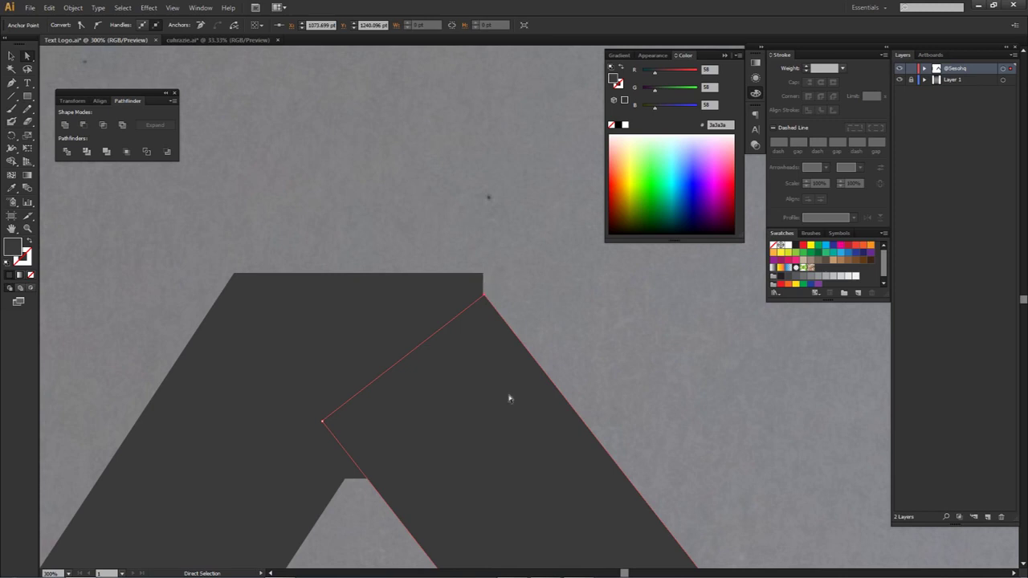
click(485, 300)
drag(484, 297, 517, 280)
click(28, 55)
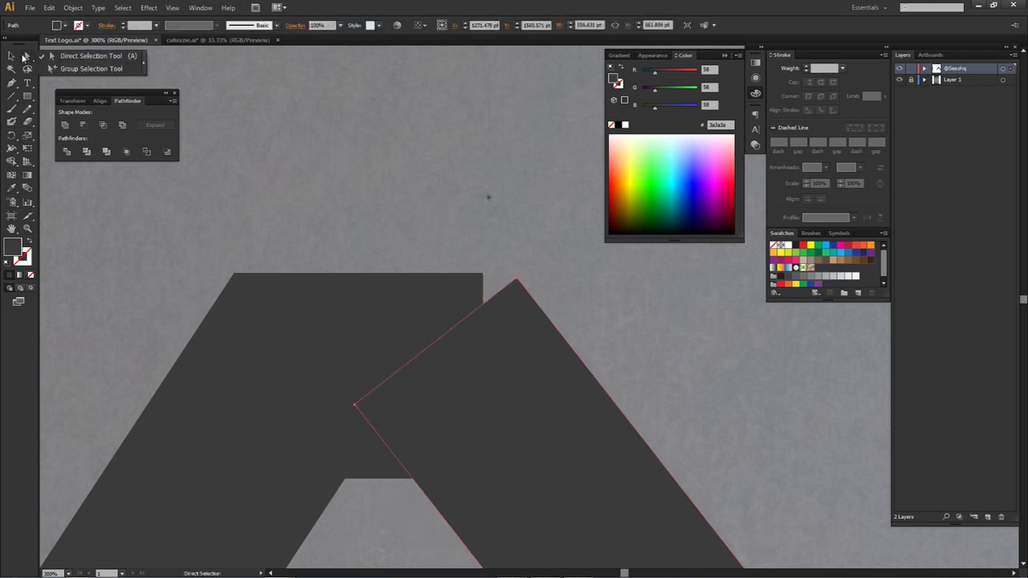
click(70, 59)
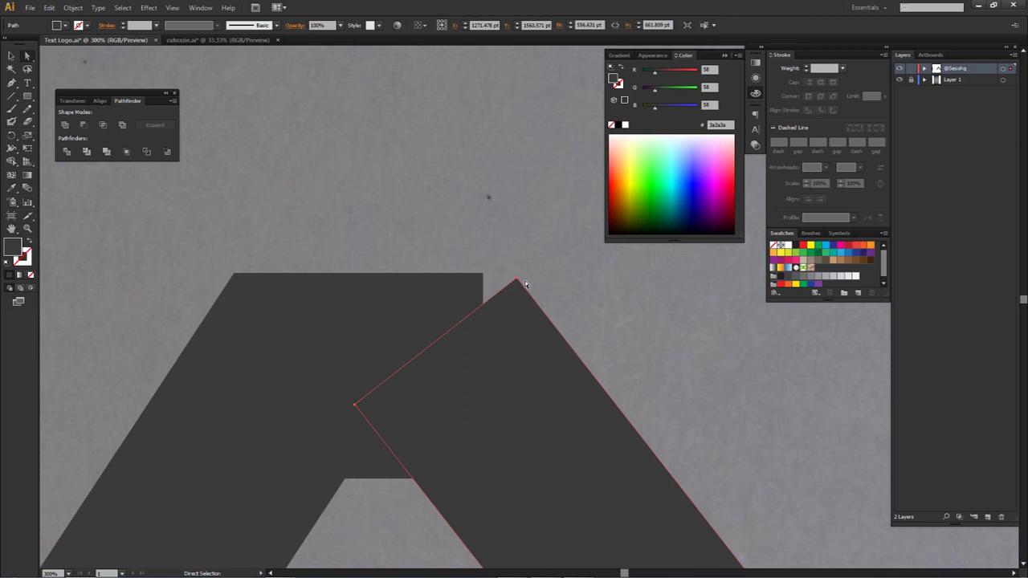
drag(516, 280, 485, 279)
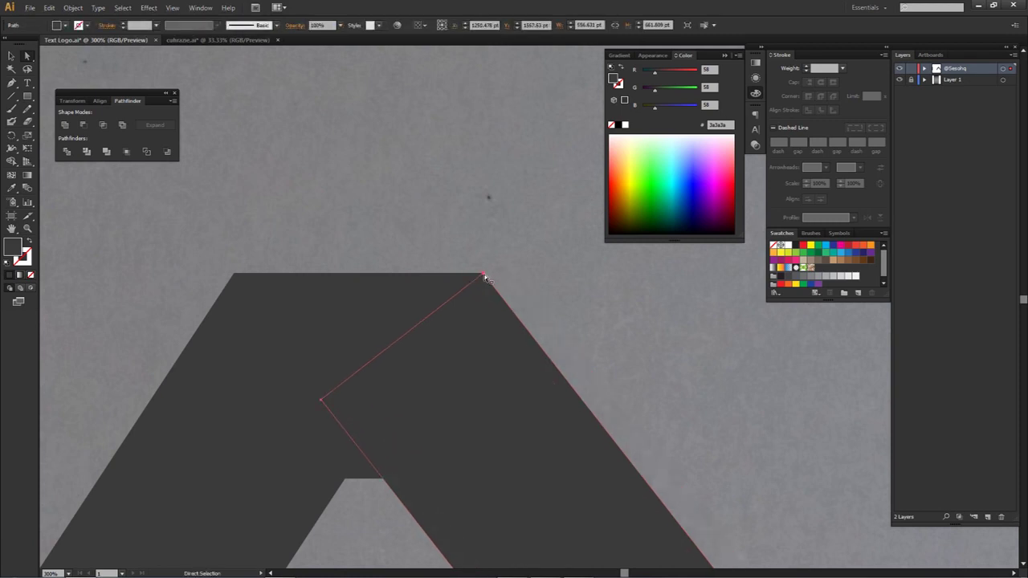
scroll(507, 273, down, 4)
drag(546, 293, 499, 235)
click(556, 264)
drag(545, 294, 509, 276)
scroll(539, 289, down, 2)
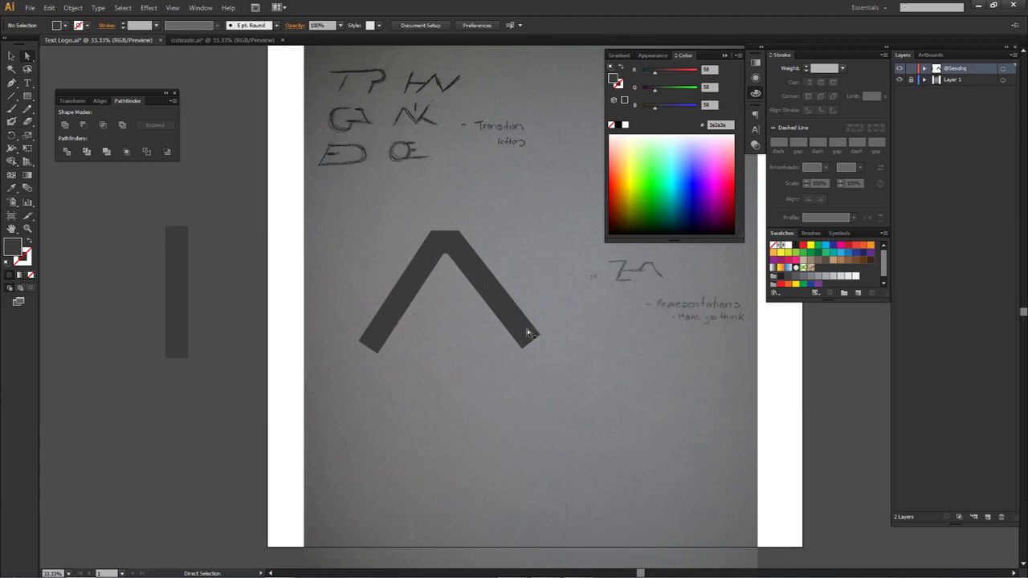
Duplicate the cap and snap the copy's lower left corner to the second leg's bottom corner.
click(444, 237)
drag(444, 237, 451, 411)
scroll(566, 315, up, 4)
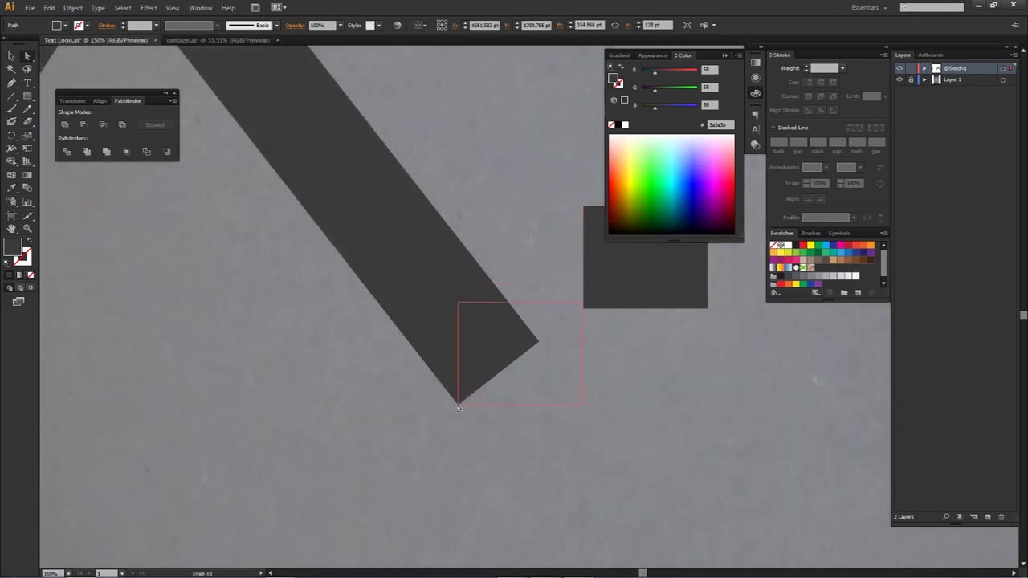
scroll(495, 413, down, 4)
Duplicate the first slanted leg as an upward third stroke and align its bottom corner with the lower cap's right corner.
click(547, 320)
drag(308, 322, 385, 325)
drag(530, 345, 576, 345)
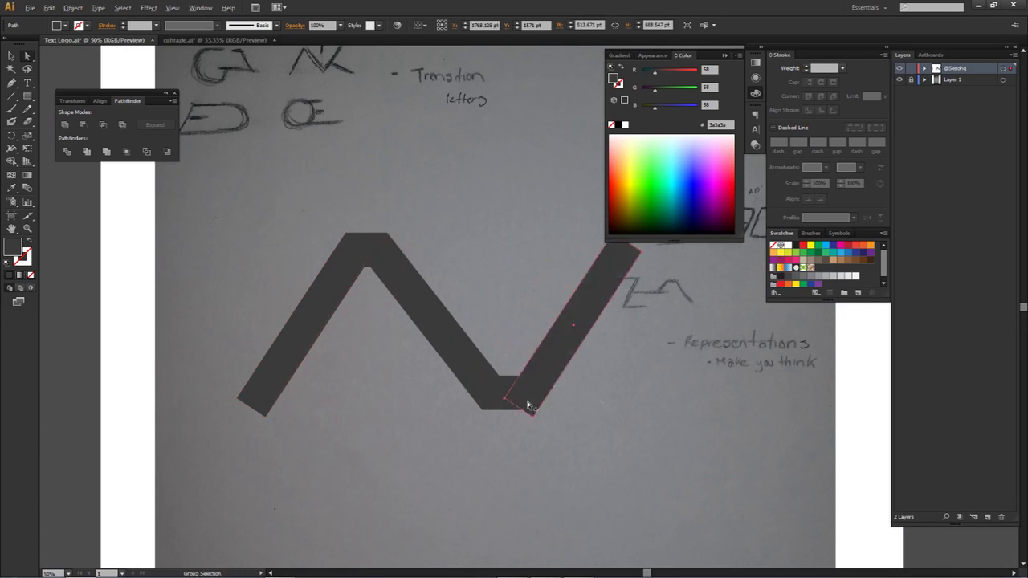
scroll(527, 402, up, 4)
drag(551, 466, 514, 433)
click(538, 414)
scroll(539, 411, down, 5)
drag(587, 399, 508, 358)
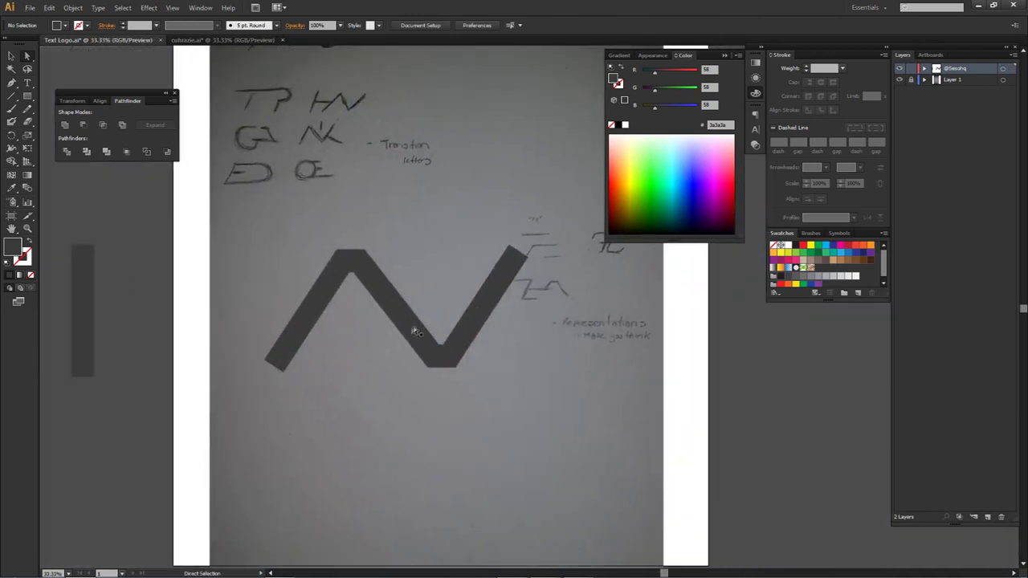
Try lengthening the first leg by moving its lower end points down along the slope, and undo it.
click(283, 371)
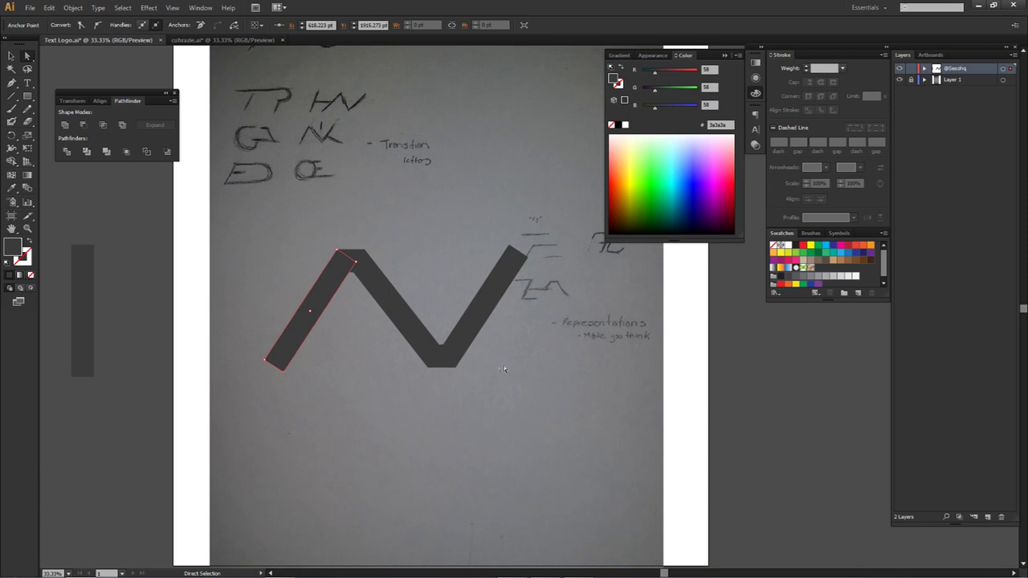
click(218, 405)
drag(353, 390, 360, 372)
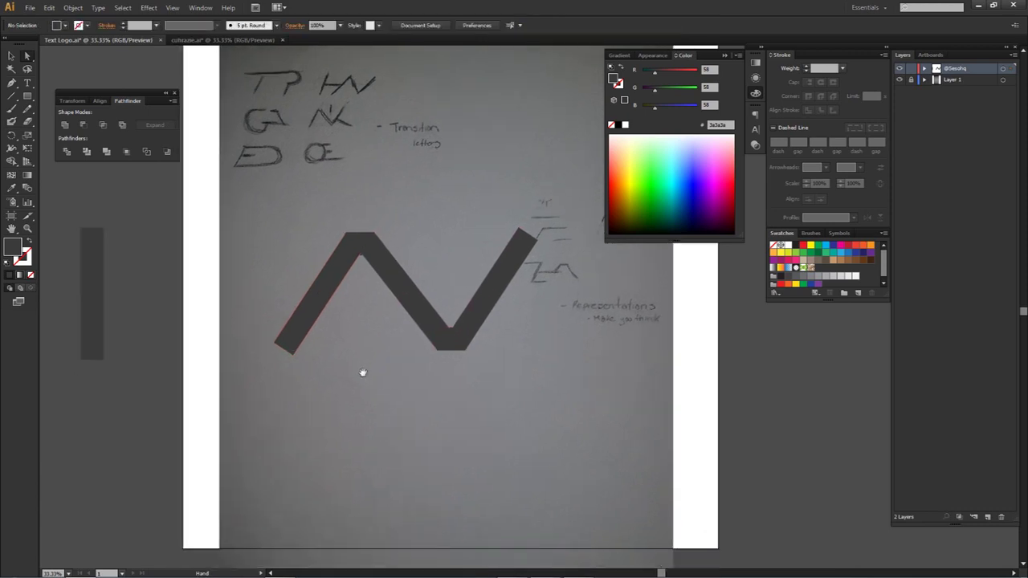
scroll(298, 366, up, 3)
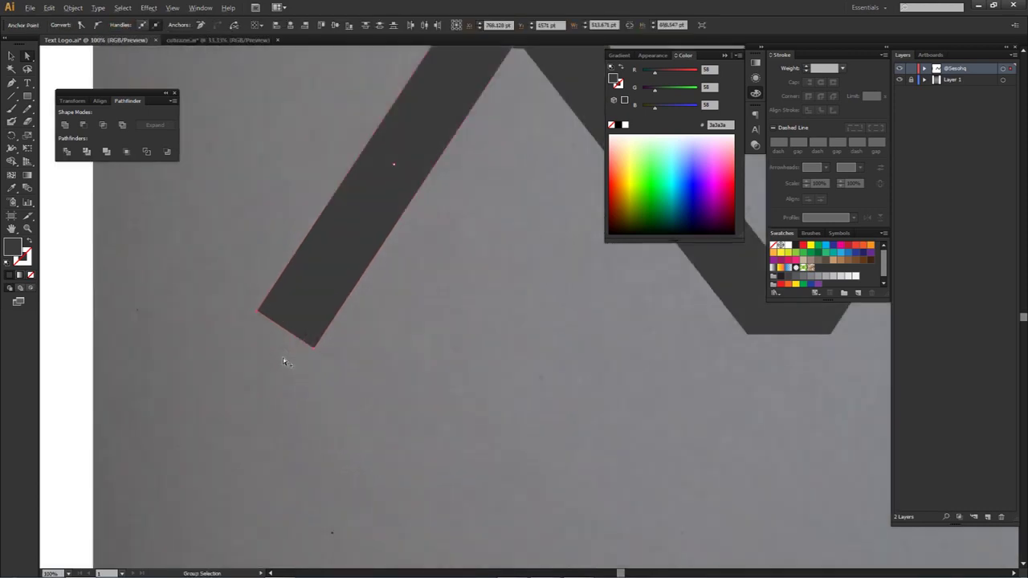
drag(315, 348, 440, 295)
drag(384, 224, 233, 471)
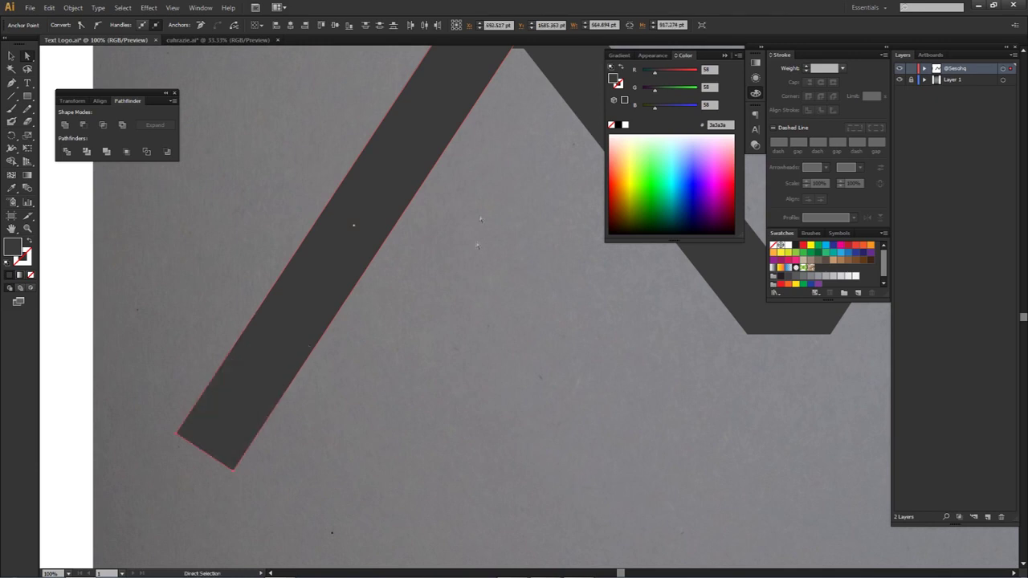
click(400, 280)
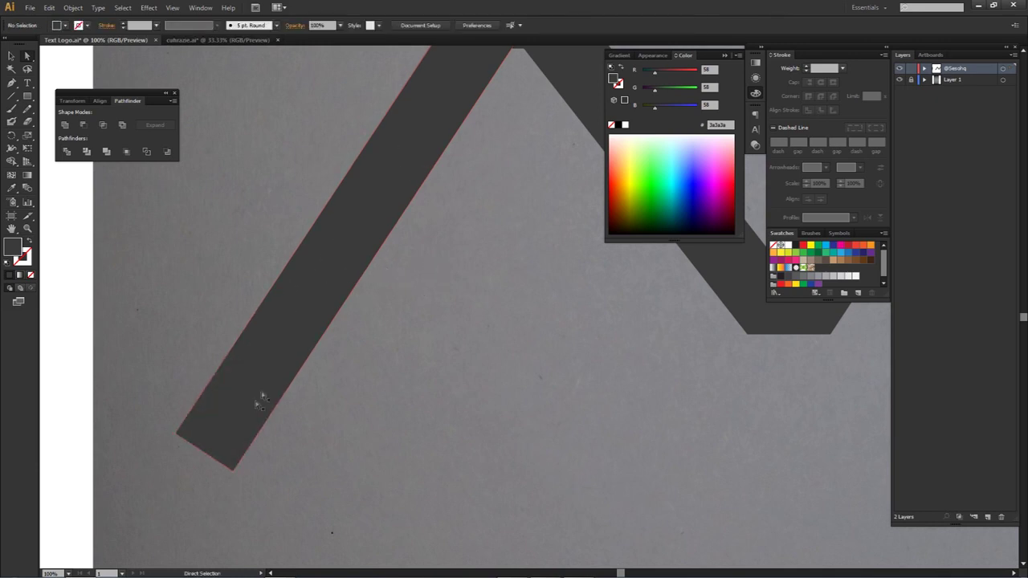
scroll(366, 301, down, 1)
key(ctrl+z)
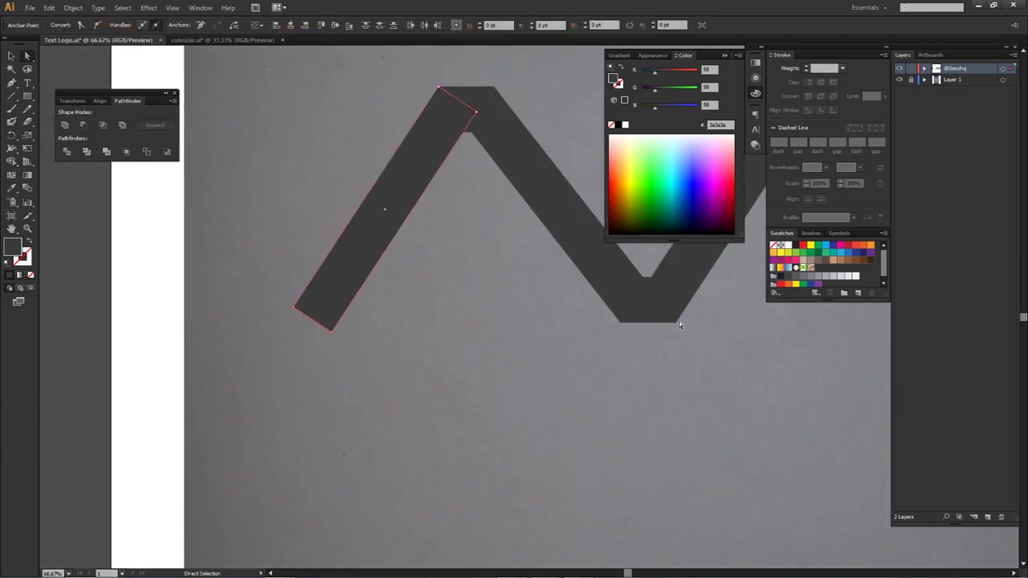
Draw a wide trimming rectangle with its top edge on the baseline, from the lower cap past the first leg's foot.
key(m)
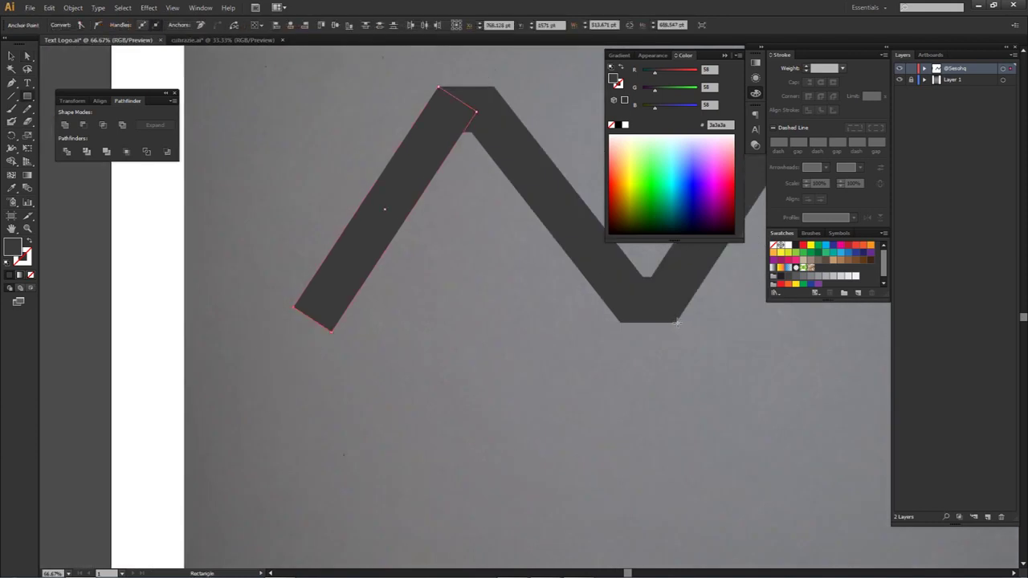
drag(27, 96, 80, 102)
drag(678, 323, 647, 341)
drag(199, 399, 176, 400)
key(a)
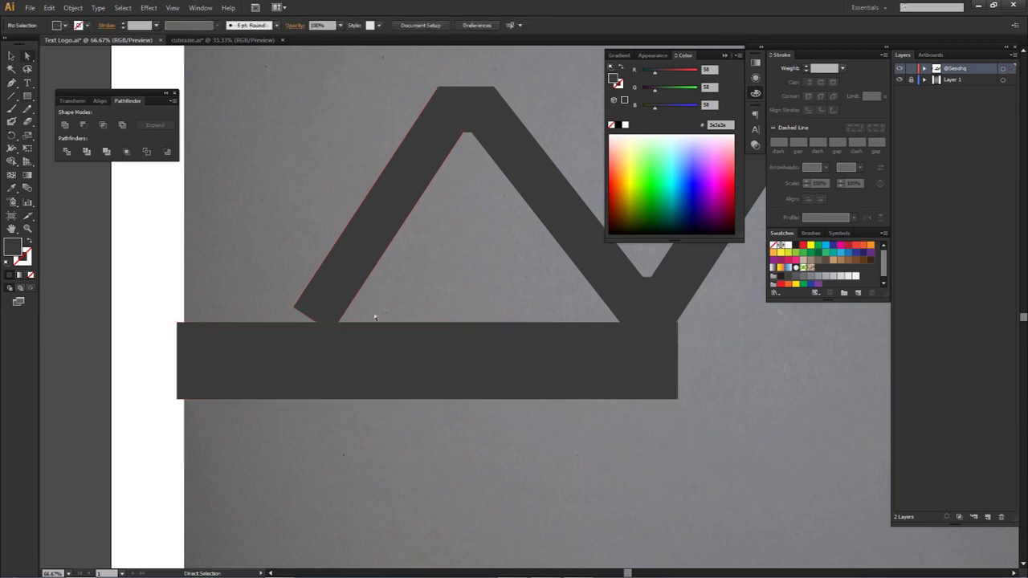
Try cutting the first leg's foot with Shape Builder and moving the rectangle away, and undo both.
click(335, 315)
shift+click(351, 336)
key(shift+m)
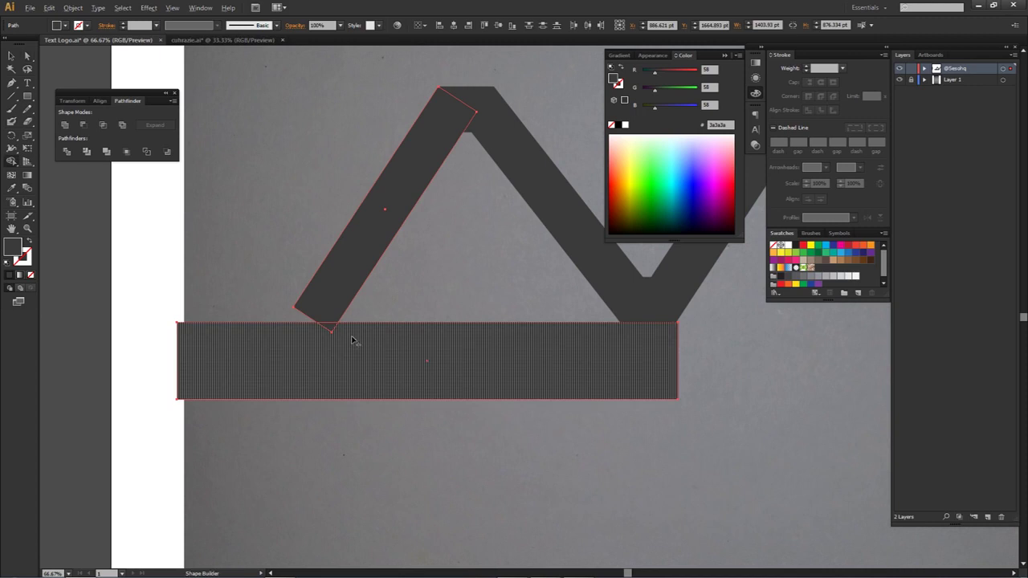
click(333, 329)
key(ctrl+shift+a)
key(a)
drag(364, 386, 366, 426)
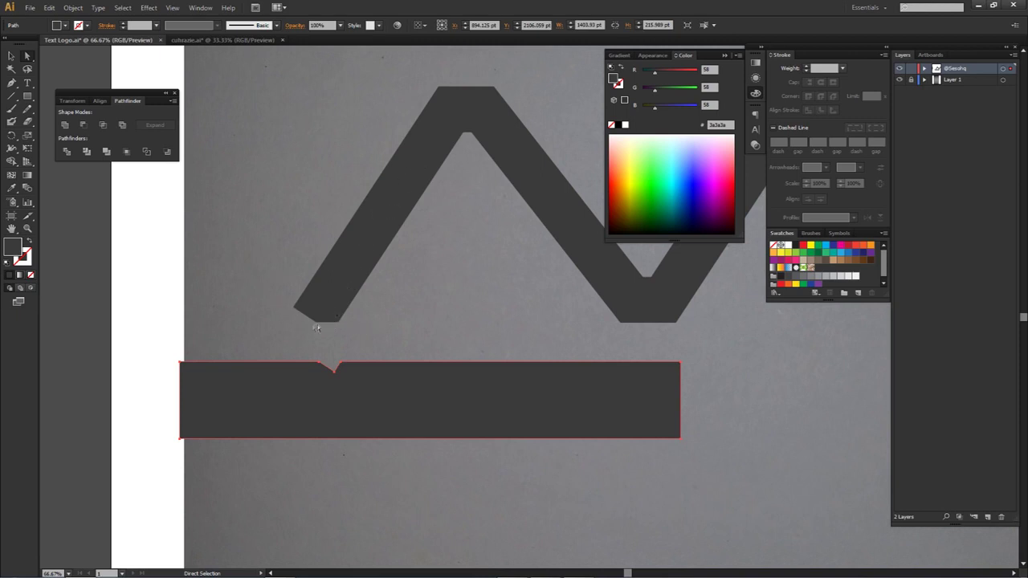
key(ctrl+z)
key(ctrl+z)
Extend the first leg's lower end points along its slope until they pass well beyond the trimming rectangle.
click(397, 306)
click(306, 315)
scroll(294, 291, up, 1)
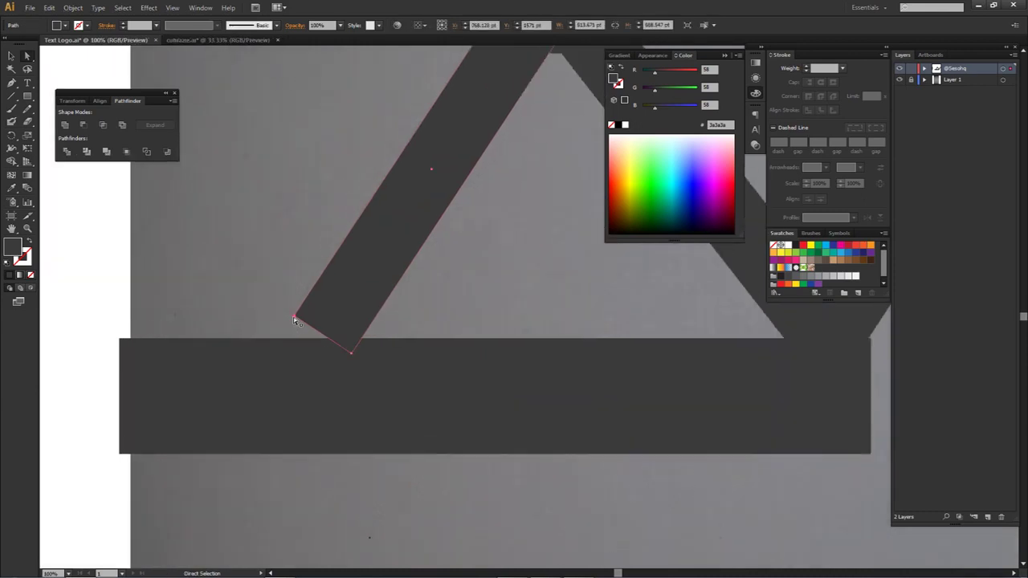
click(294, 317)
shift+click(351, 354)
drag(350, 354, 258, 497)
Remove the trimming rectangle and the leg portion below the baseline with Shape Builder, leaving a flat foot.
shift+click(392, 374)
key(shift+m)
scroll(392, 375, down, 2)
drag(482, 393, 404, 385)
drag(143, 315, 408, 427)
alt+click(248, 407)
key(a)
click(353, 366)
drag(434, 374, 379, 367)
scroll(379, 350, down, 1)
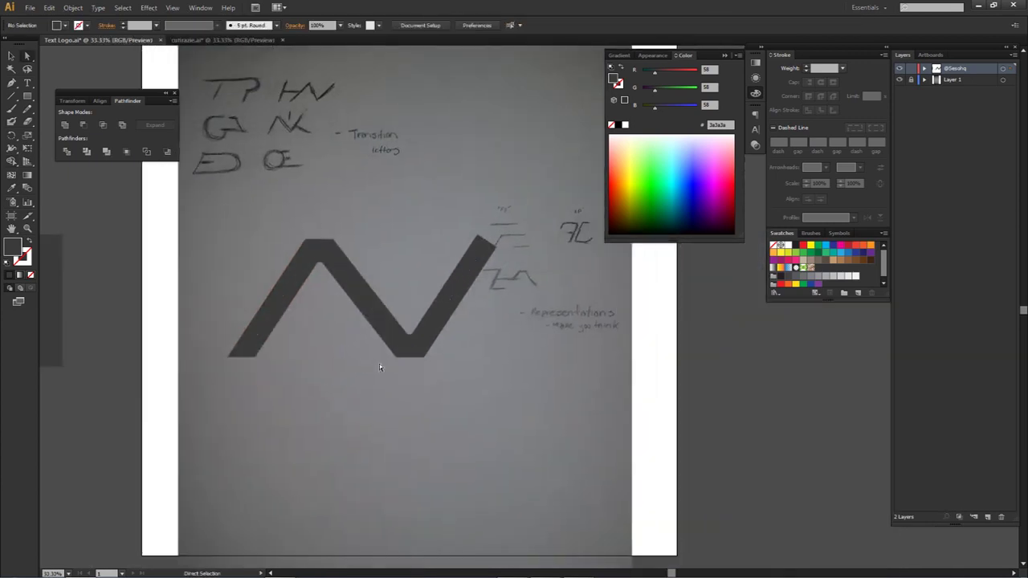
Extend the third stroke's upper end and trim it flat at the upper cap's height using a rectangle and Shape Builder.
click(479, 255)
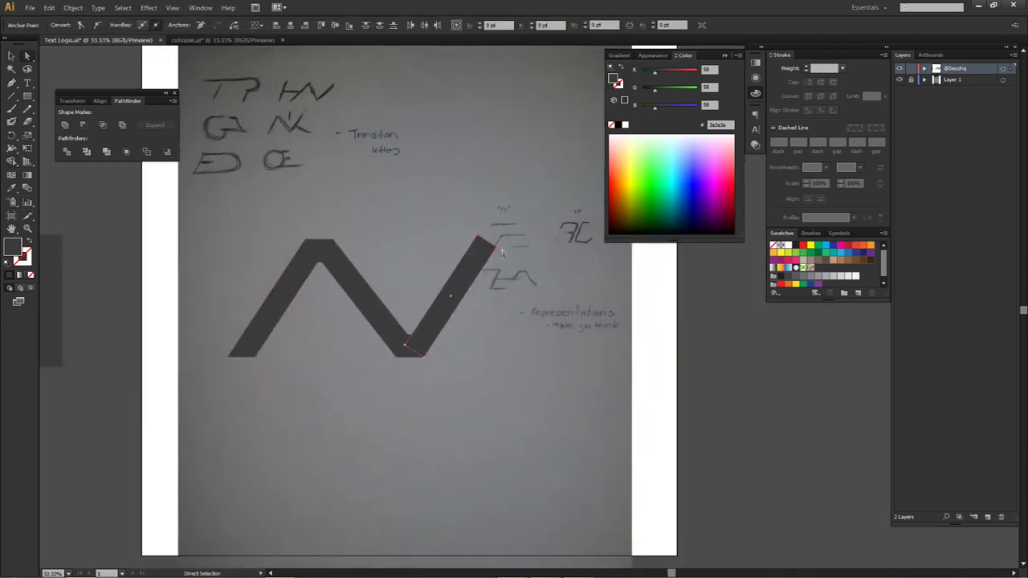
drag(517, 211, 560, 238)
click(410, 205)
key(m)
key(a)
drag(479, 197, 480, 198)
key(shift+m)
drag(442, 167, 560, 245)
key(a)
click(550, 311)
key(space)
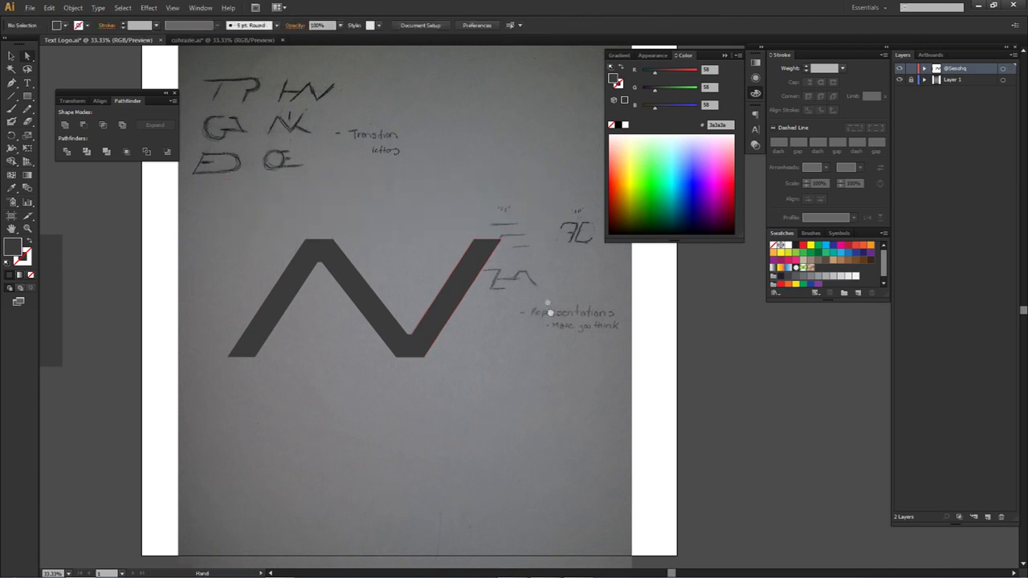
drag(550, 313, 543, 291)
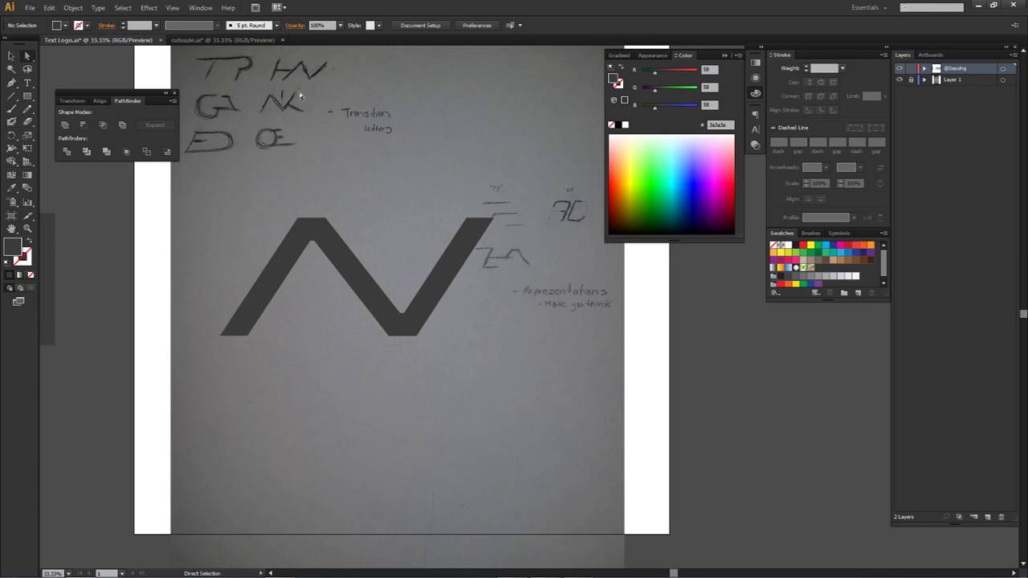
Duplicate the reference bar across the third stroke and rotate it to slope down to the right as the K's leg.
drag(51, 261, 527, 297)
click(536, 212)
drag(470, 201, 471, 202)
drag(507, 274, 451, 281)
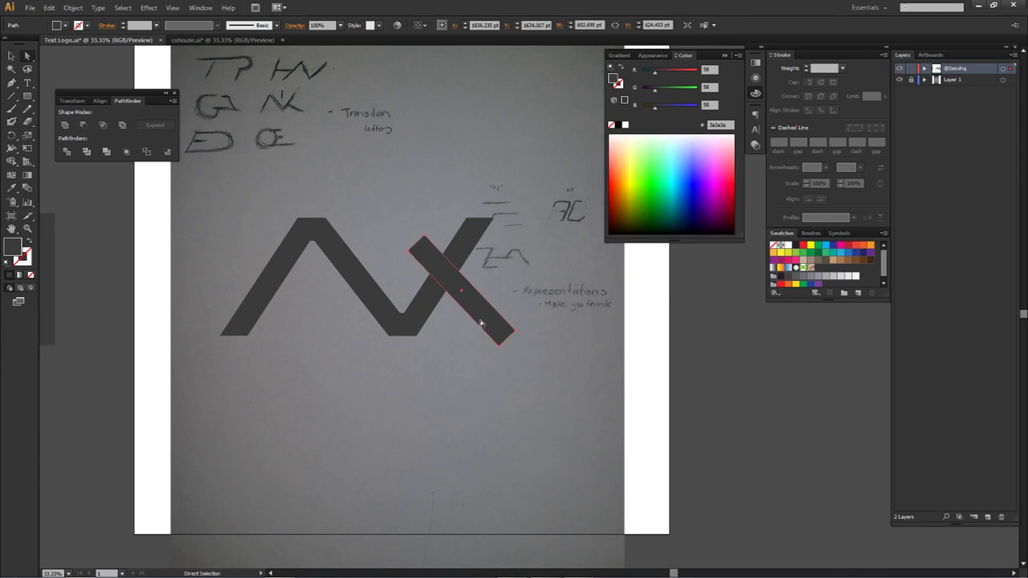
drag(482, 322, 499, 339)
key(v)
click(513, 309)
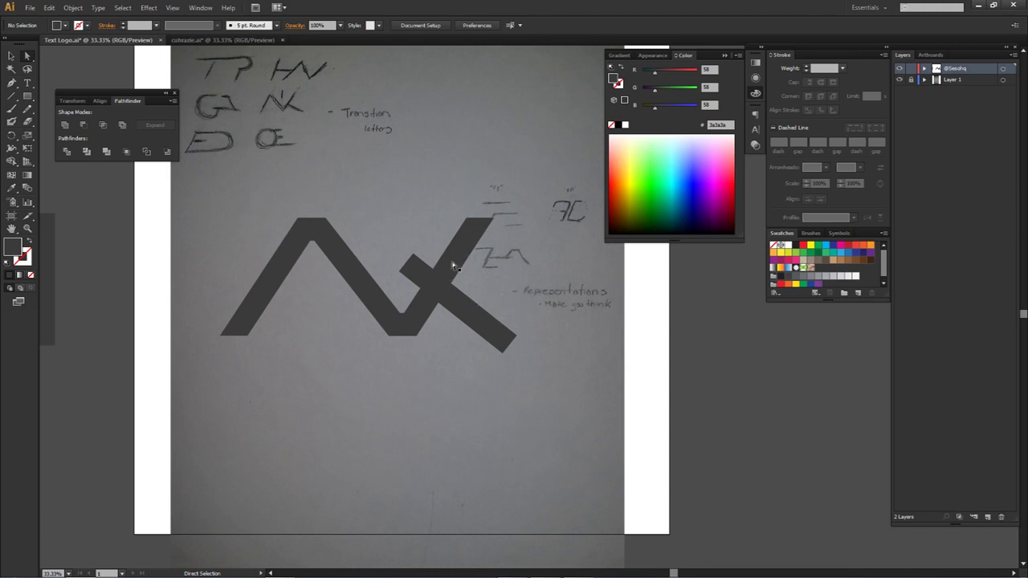
Rotate the K's diagonal leg slightly flatter and extend its lower end beyond the baseline.
click(476, 304)
key(v)
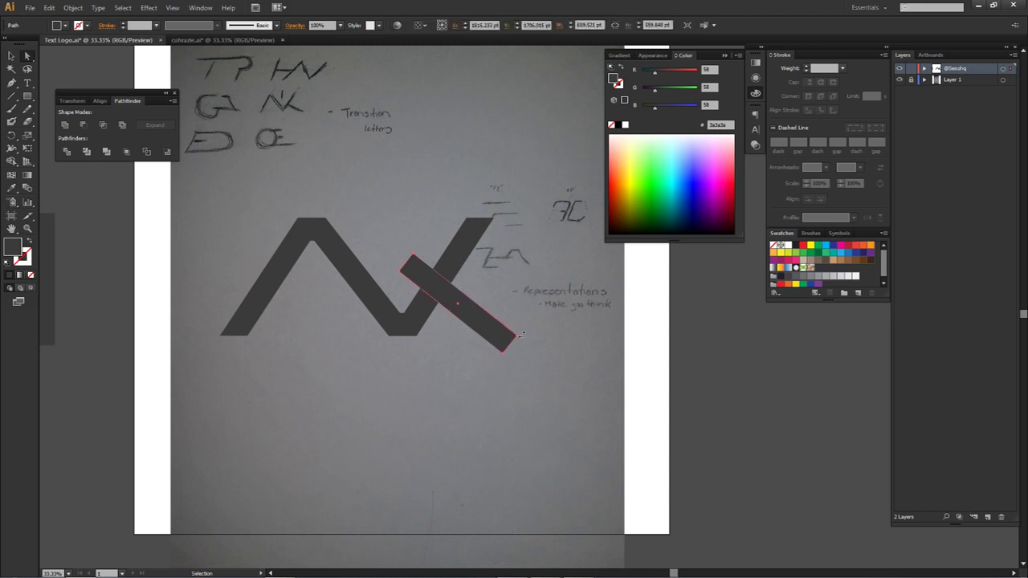
ctrl+click(507, 354)
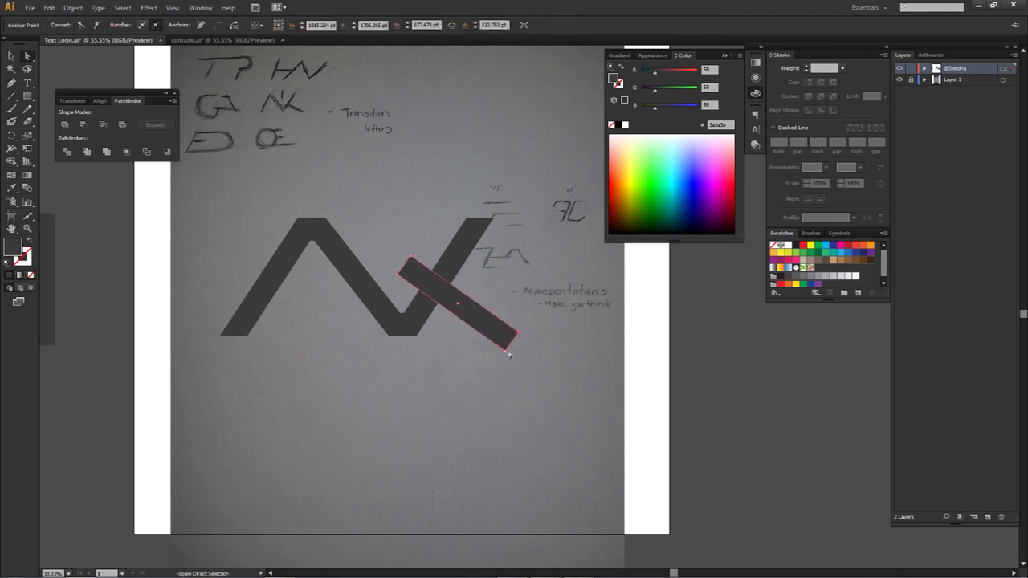
drag(508, 355, 541, 376)
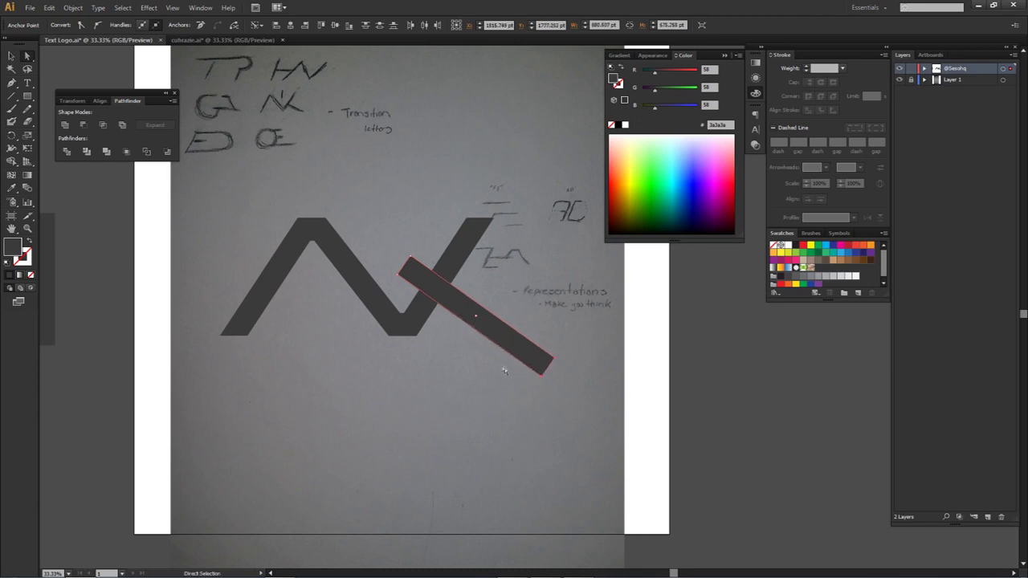
click(504, 369)
Draw a rectangle below the baseline and use Shape Builder to trim the K's diagonal leg flat.
key(m)
drag(390, 336, 628, 387)
ctrl+shift+click(494, 331)
key(shift+m)
mouse_move(461, 344)
mouse_down()
mouse_move(568, 329)
mouse_move(541, 388)
mouse_up()
key(a)
Delete the part of the diagonal leg protruding left of the K's slanted stroke with Shape Builder.
shift+click(467, 308)
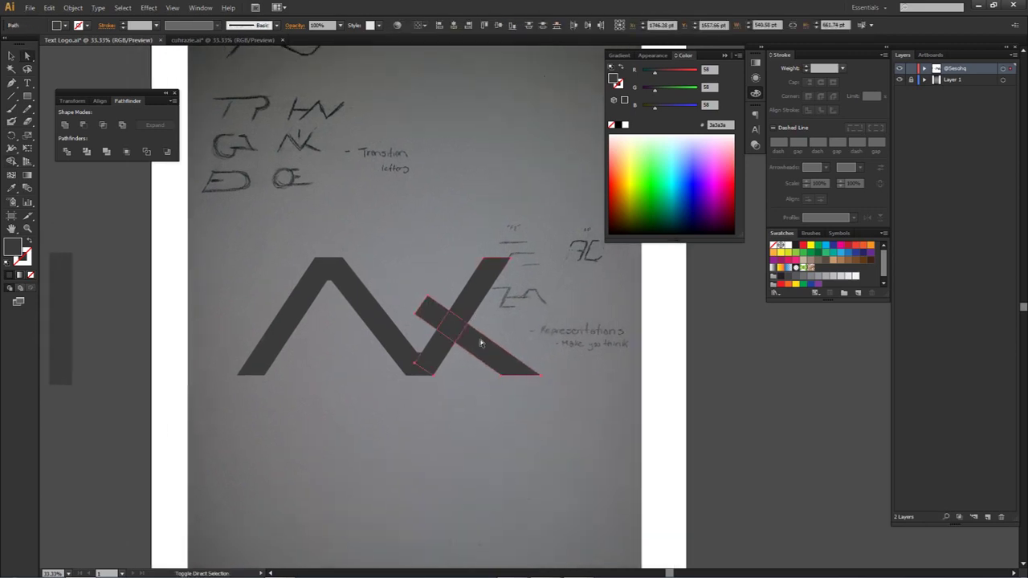
key(shift+m)
alt+click(436, 314)
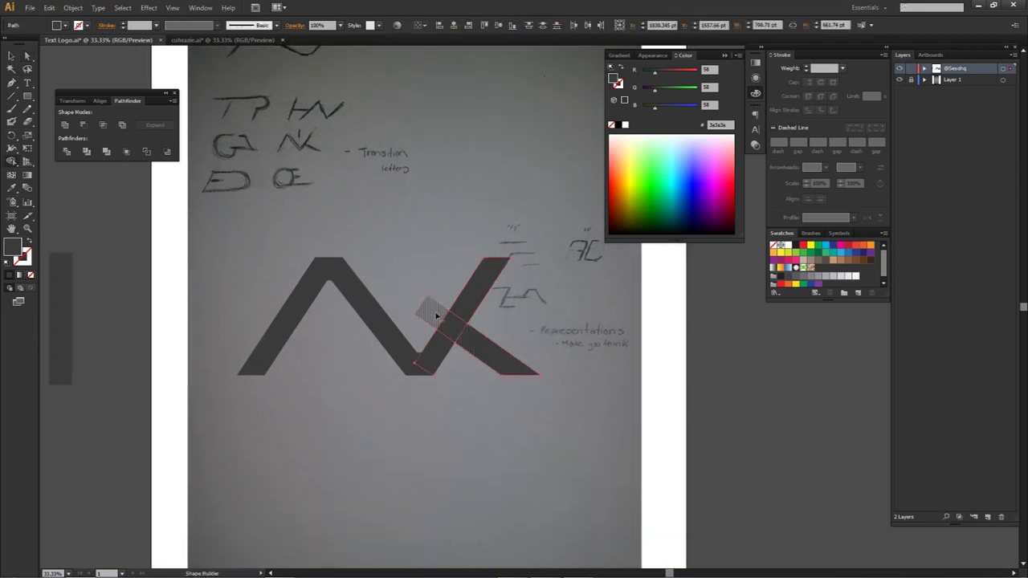
key(a)
click(459, 260)
key(space)
drag(534, 344, 526, 319)
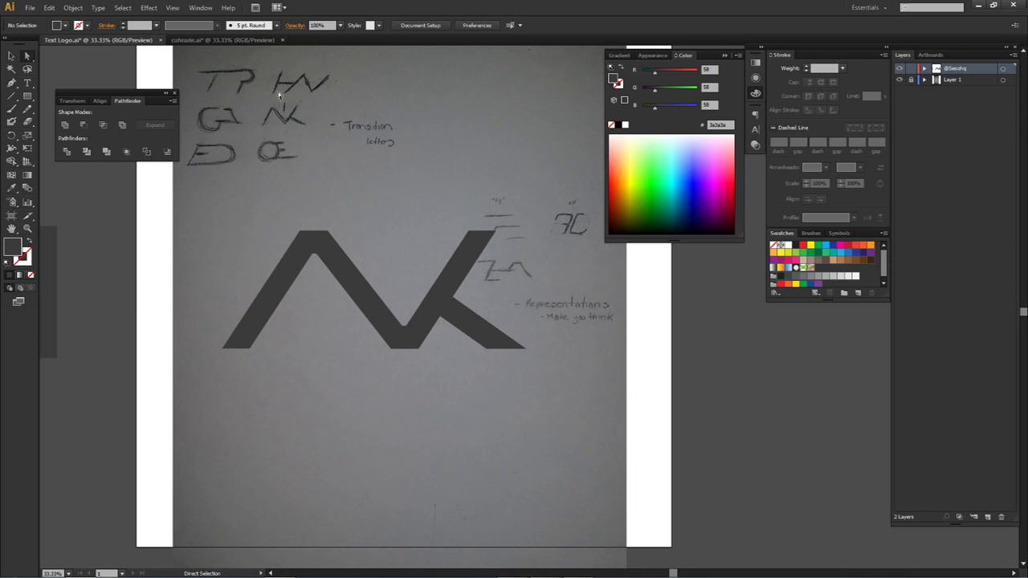
Duplicate the vertical reference bar onto the K's slanted stroke.
mouse_move(48, 278)
mouse_down()
mouse_move(411, 265)
mouse_move(431, 280)
mouse_up()
shift+click(454, 269)
key(alt)
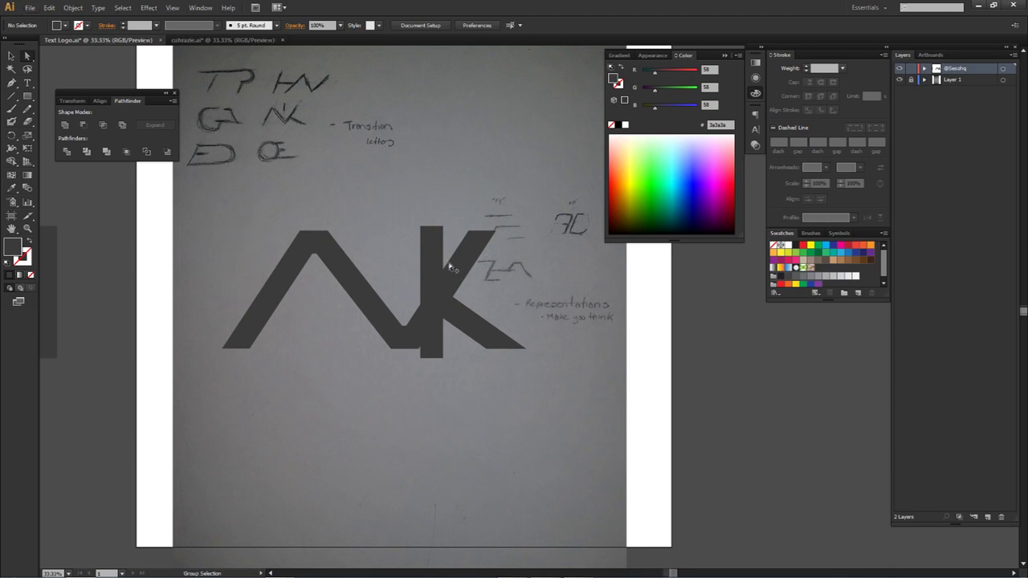
scroll(449, 268, up, 2)
click(416, 253)
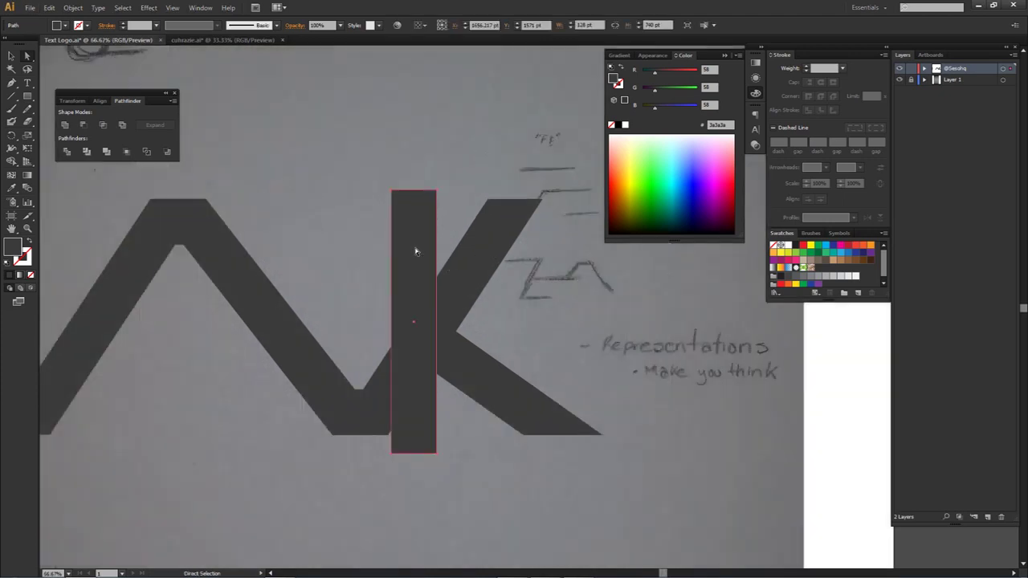
Position the vertical bar between the N and the K's slanted stroke, flush with their tops, and shorten it to about 262 pt.
drag(395, 244, 461, 253)
drag(470, 216, 212, 221)
key(ctrl+z)
drag(473, 218, 342, 231)
click(338, 463)
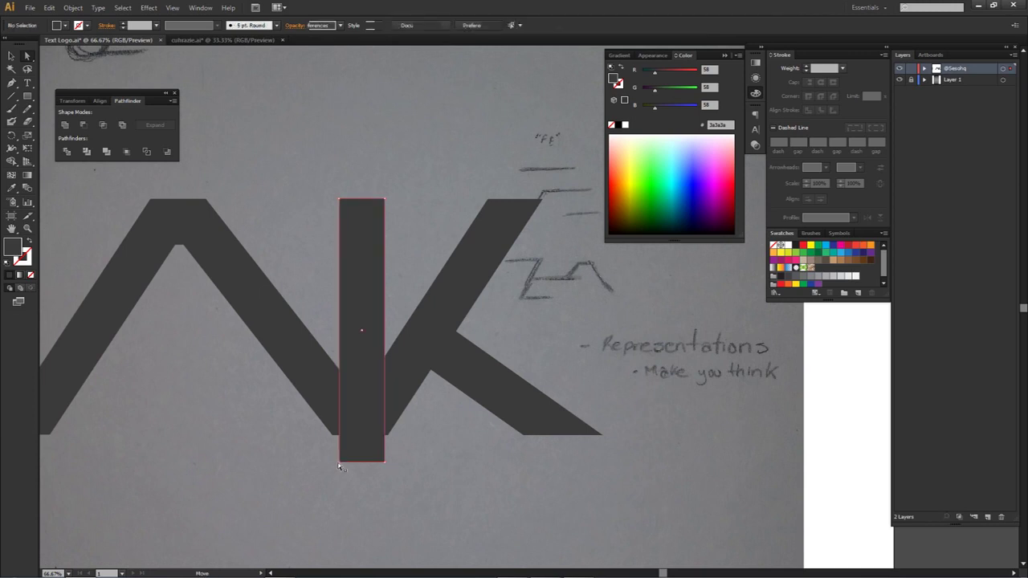
shift+click(385, 462)
drag(383, 457, 379, 293)
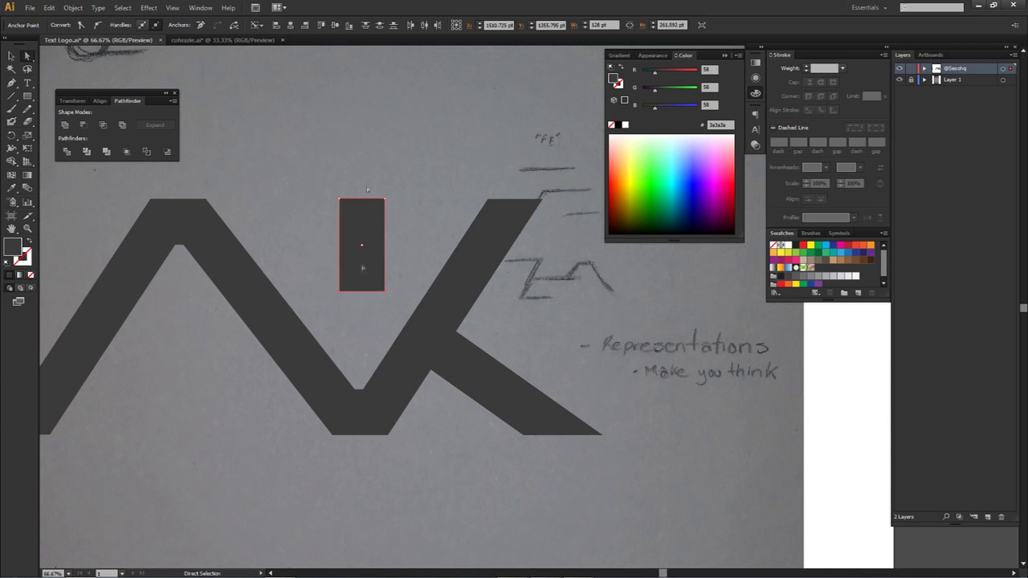
Try to move the shortened bar against the K's slanted stroke and slant its lower end to match, and undo it.
scroll(356, 227, down, 2)
drag(344, 250, 409, 333)
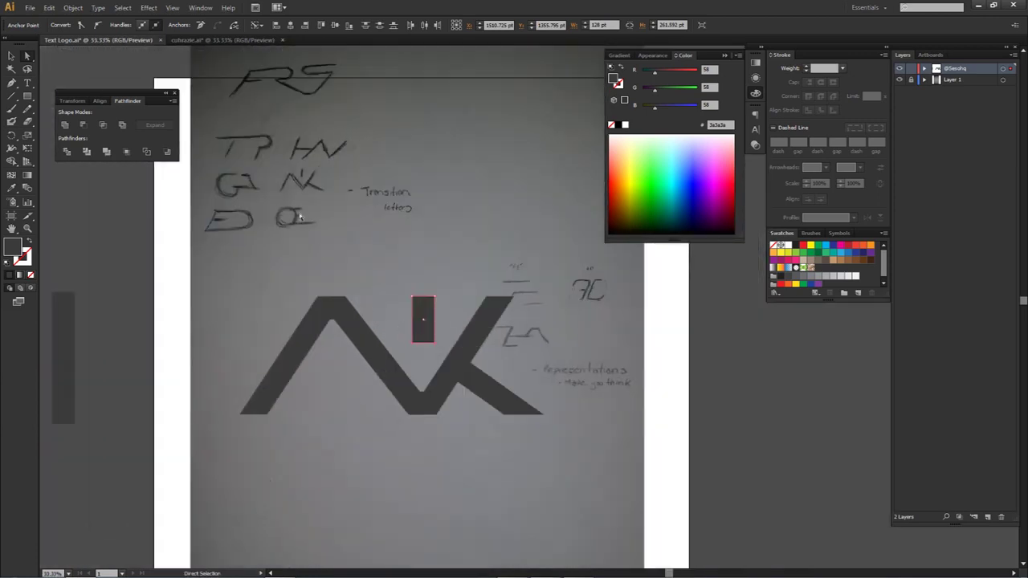
scroll(423, 346, up, 3)
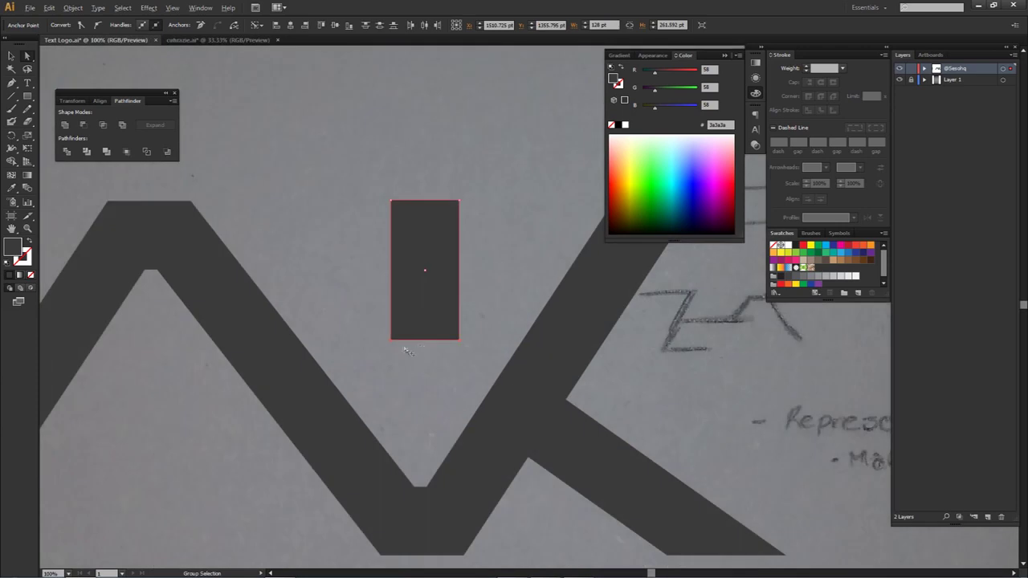
drag(391, 340, 475, 391)
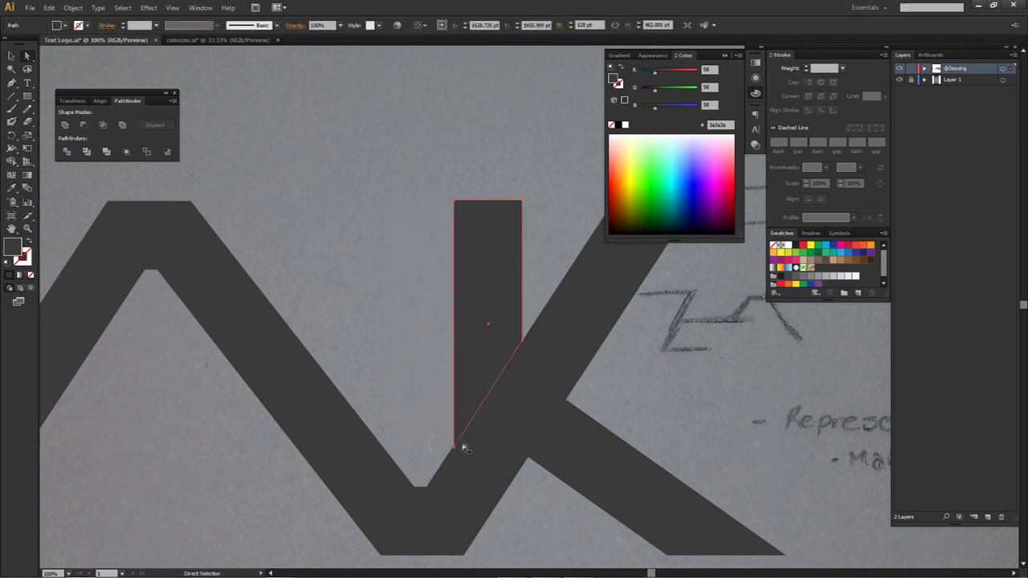
key(ctrl+z)
key(ctrl+z)
key(ctrl+z)
key(ctrl+z)
key(ctrl+z)
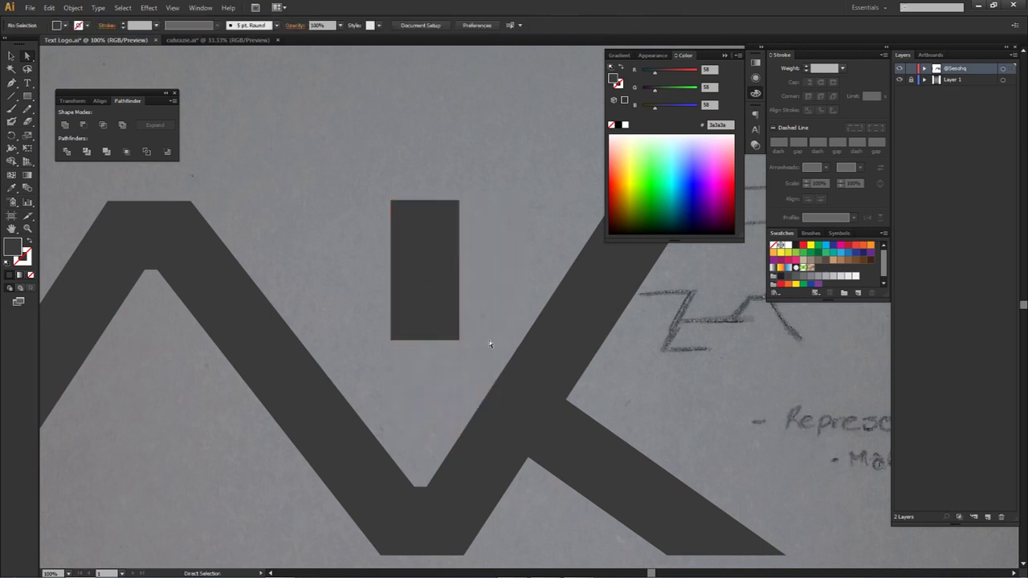
Place a full-height 128 by 740 pt vertical bar across the K's slanted stroke with its top flush with the K's top.
click(433, 237)
drag(377, 238, 504, 239)
scroll(470, 145, up, 7)
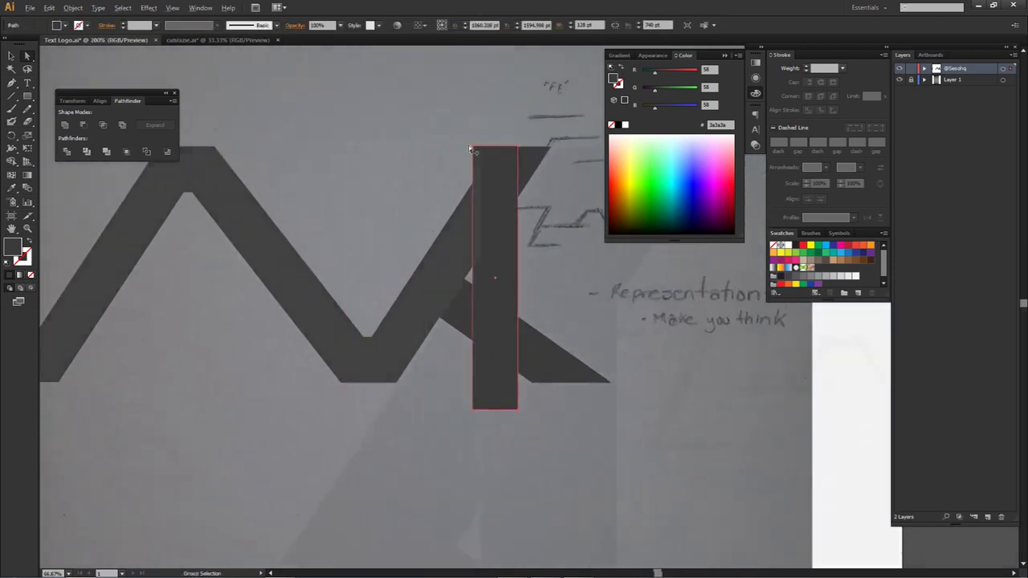
drag(534, 152, 269, 177)
drag(367, 200, 278, 230)
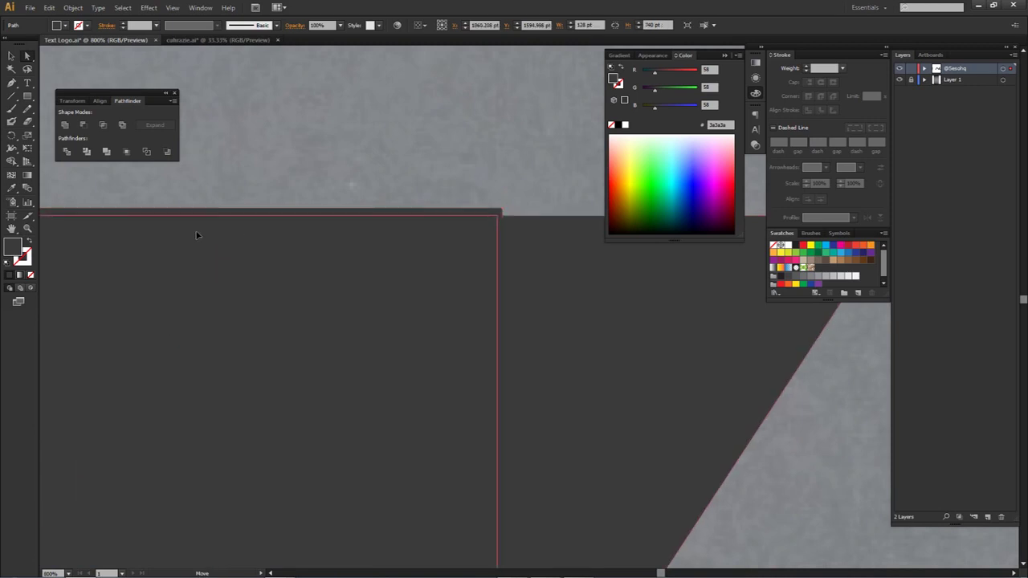
scroll(199, 231, down, 3)
scroll(207, 232, down, 4)
drag(464, 186, 358, 192)
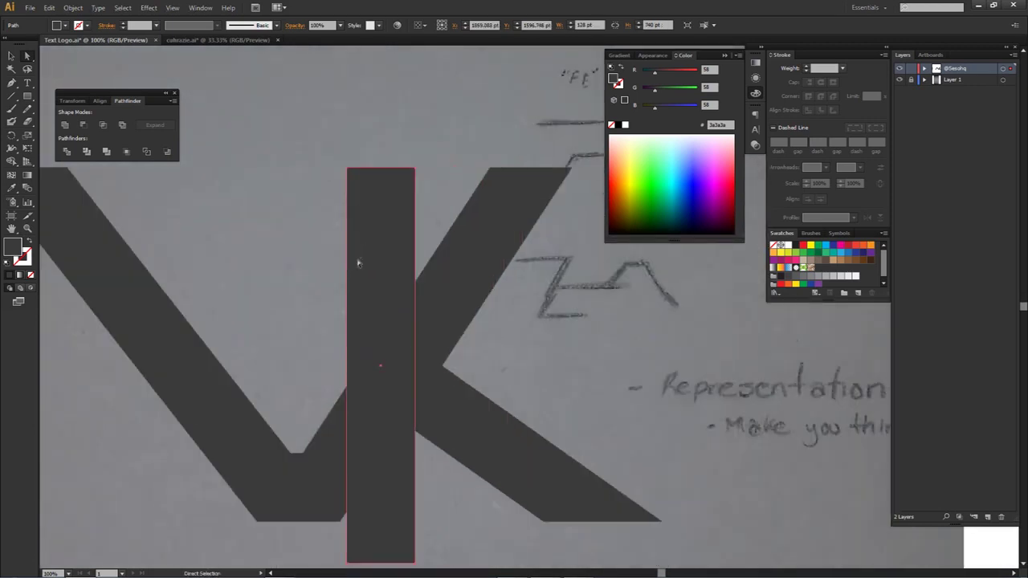
click(438, 271)
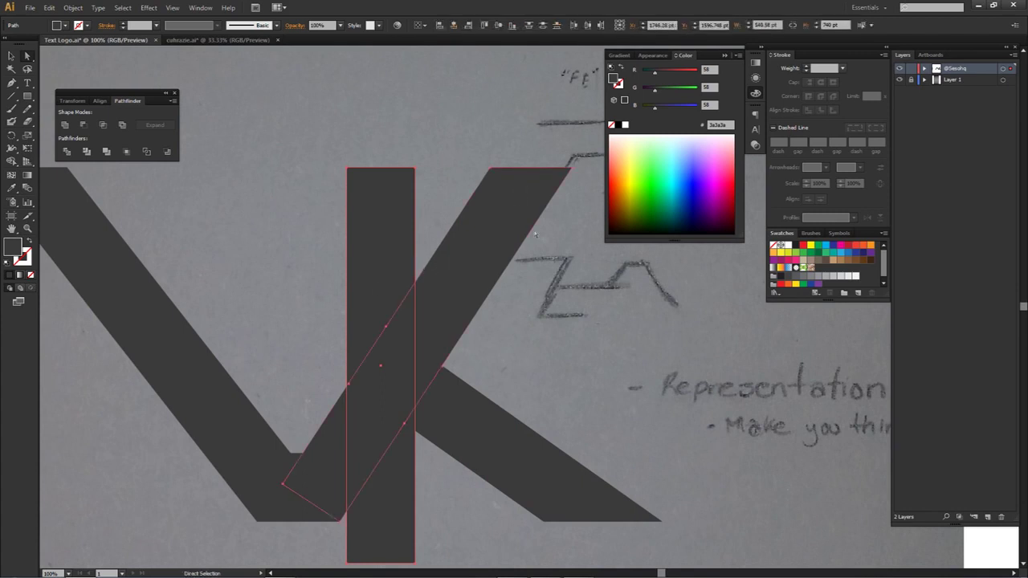
drag(528, 223, 610, 328)
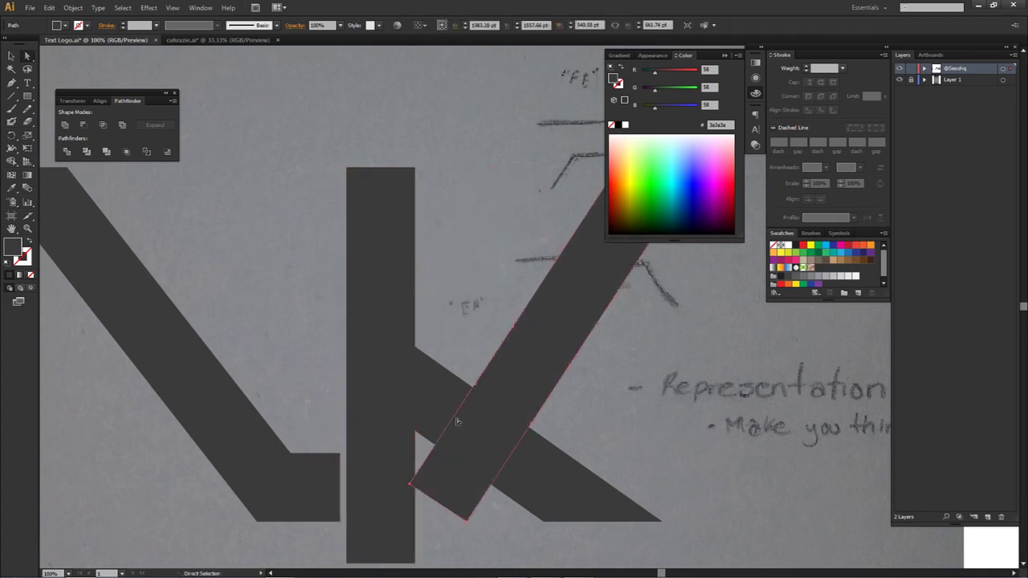
drag(464, 411, 403, 289)
shift+click(385, 231)
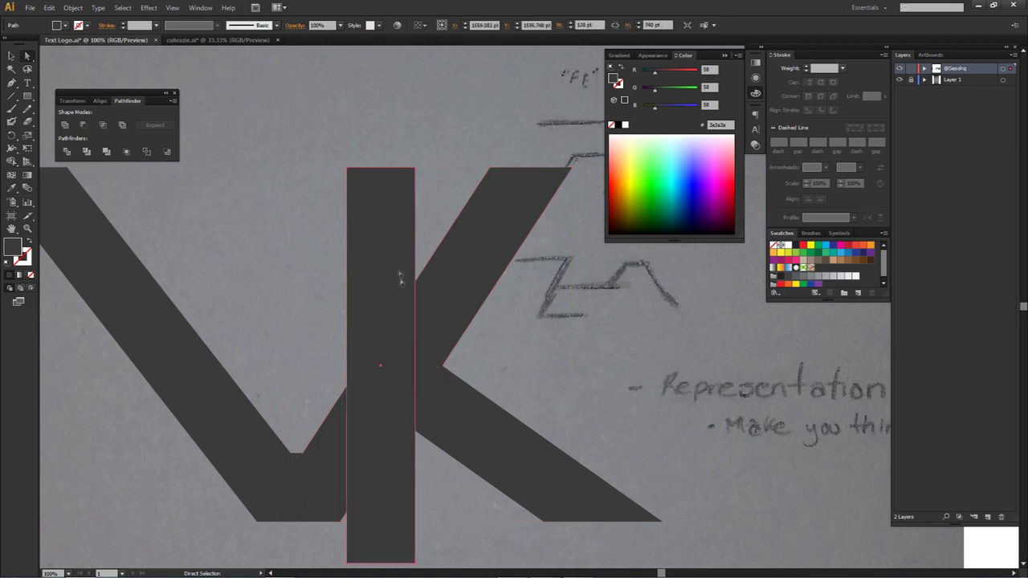
Cut the vertical bar along the K's slanted stroke with Shape Builder and delete the part below the stroke.
ctrl+click(448, 266)
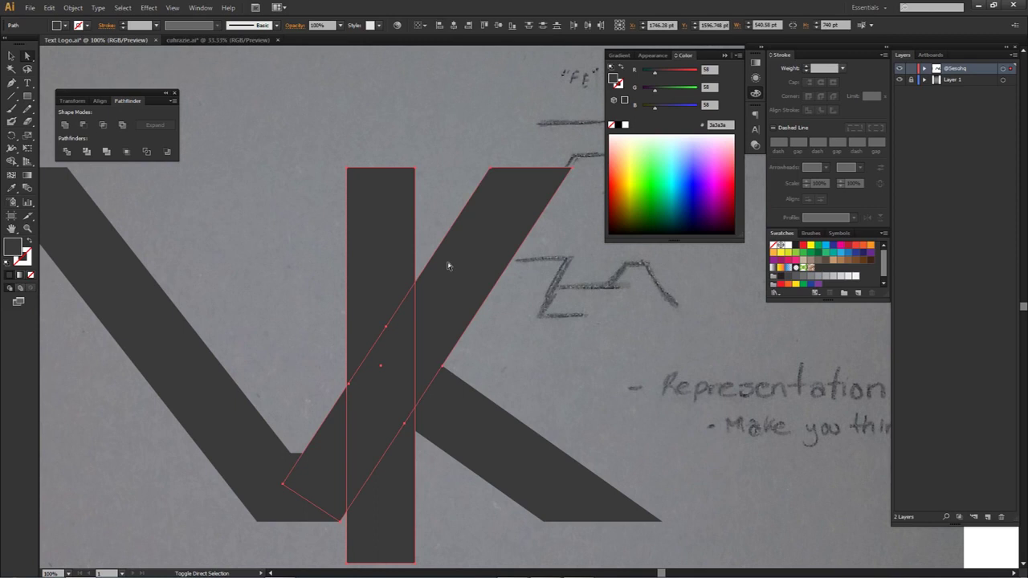
key(shift+m)
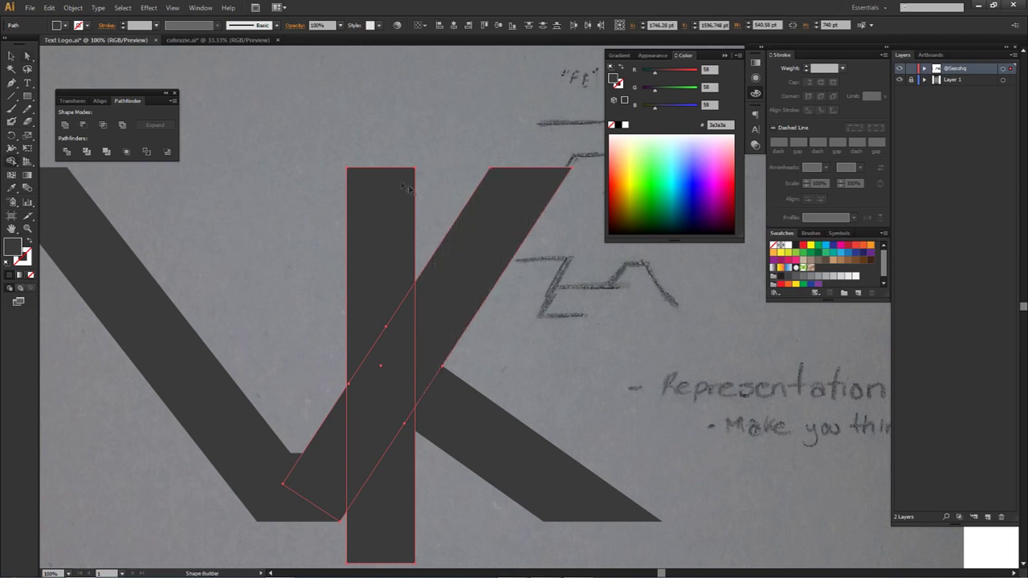
click(384, 195)
key(a)
drag(394, 500, 643, 410)
key(Delete)
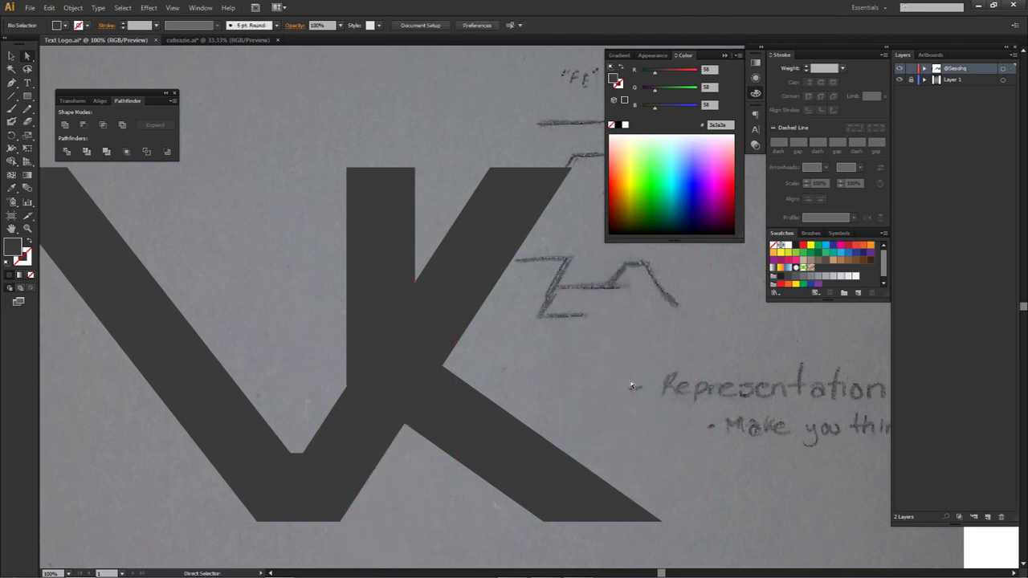
Move the trimmed vertical bar left to leave a slanted gap between it and the K's stroke.
click(380, 281)
drag(380, 280, 317, 280)
drag(347, 329, 379, 318)
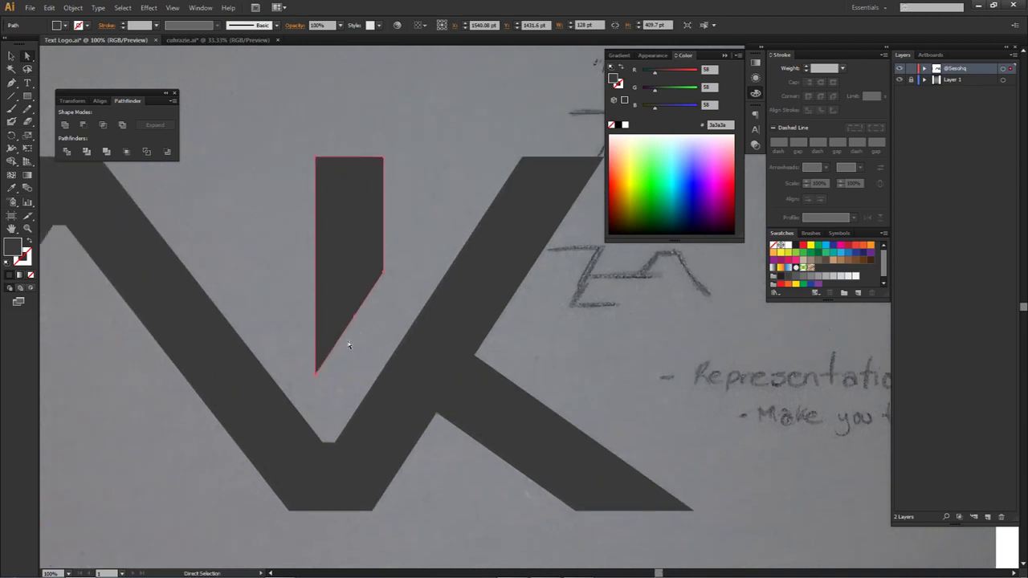
click(431, 275)
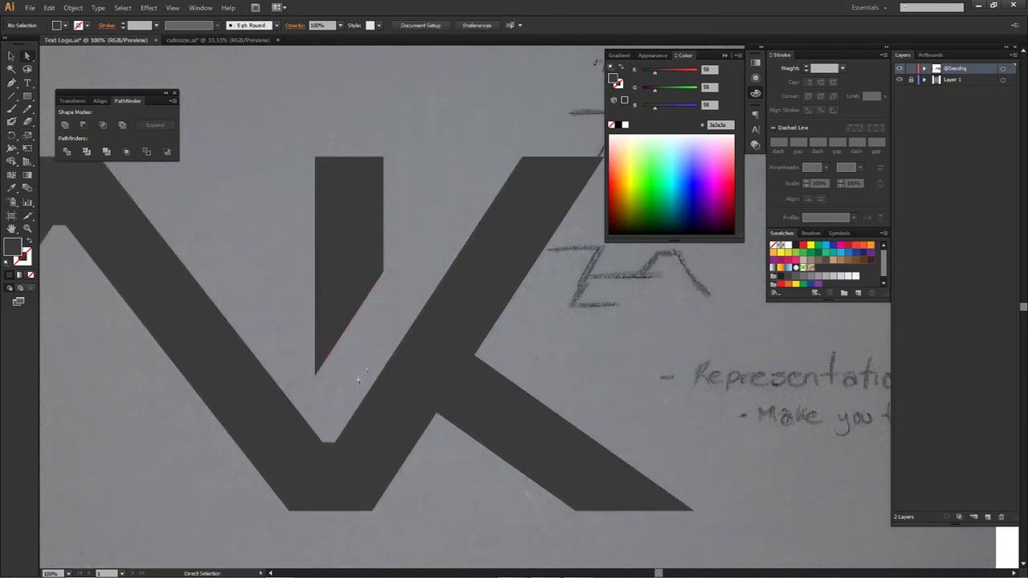
drag(350, 276, 399, 271)
key(ctrl+z)
click(417, 263)
scroll(379, 266, down, 2)
scroll(375, 324, up, 1)
scroll(375, 325, up, 4)
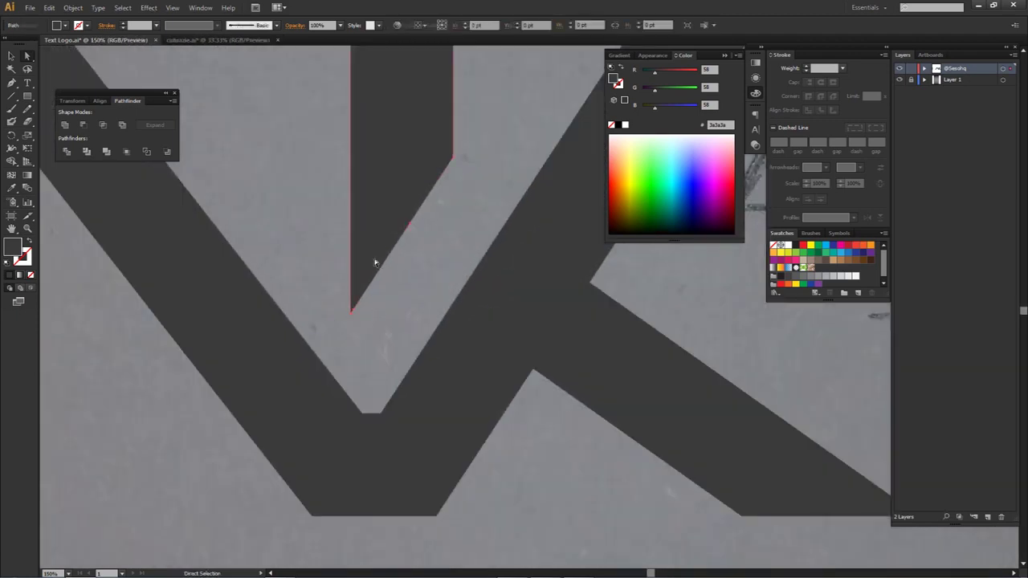
Show the rulers and align the trimmed bar's left edge with the notch at the N-K junction using a vertical guide.
click(377, 259)
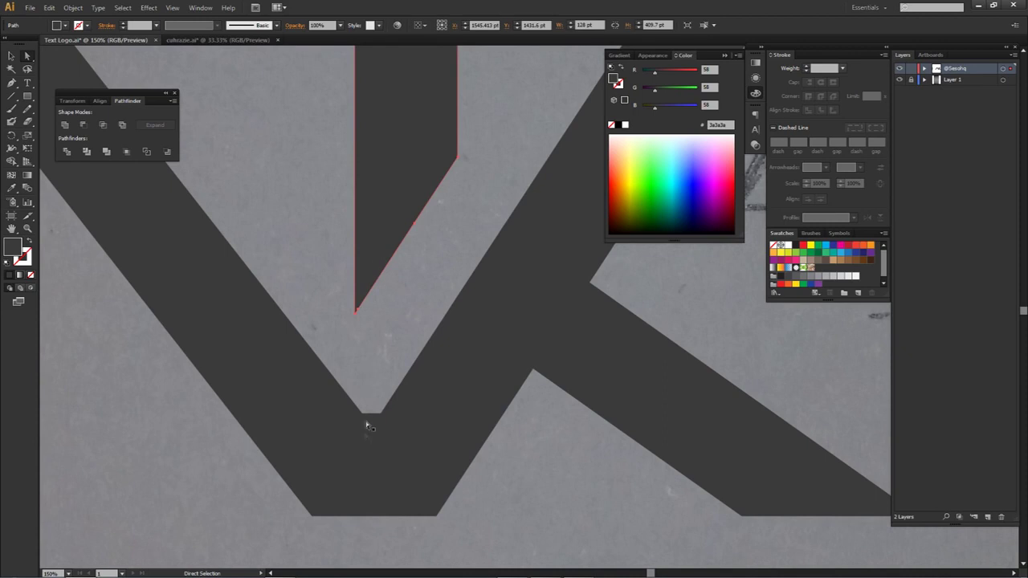
key(ctrl+r)
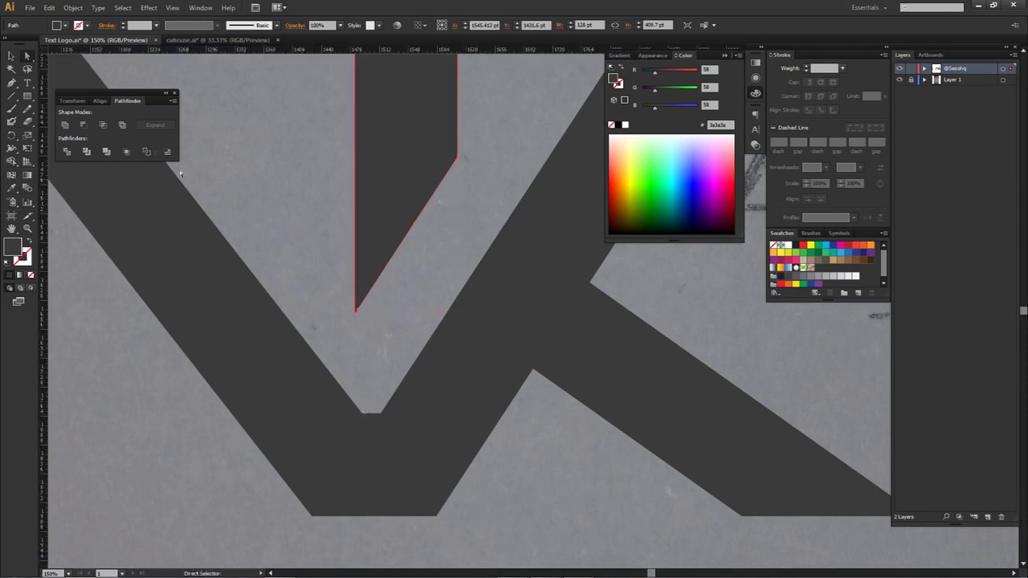
drag(44, 160, 360, 181)
drag(371, 229, 378, 229)
click(418, 291)
scroll(415, 279, down, 2)
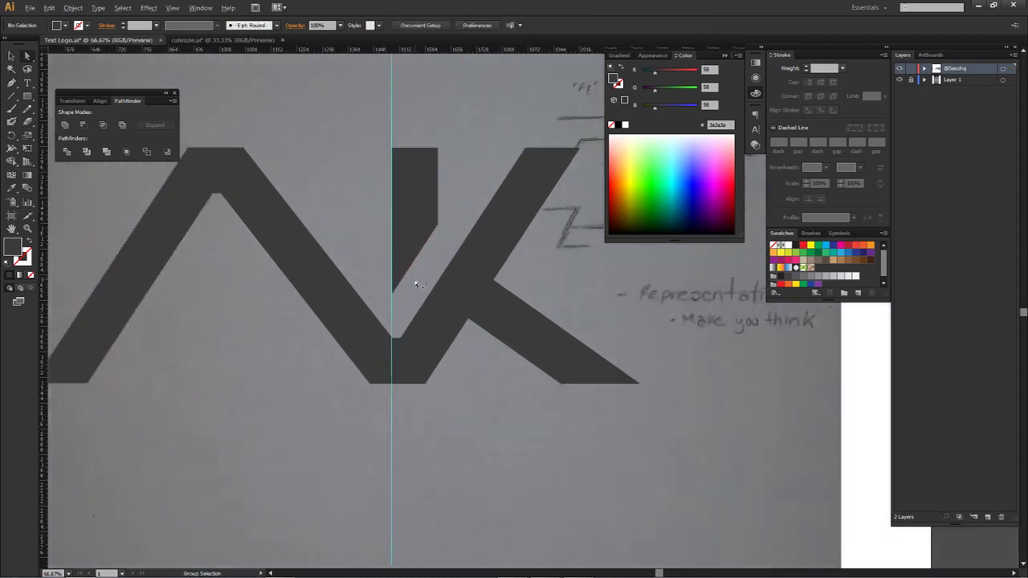
Expand the logo layer's contents and hide the guide.
click(925, 69)
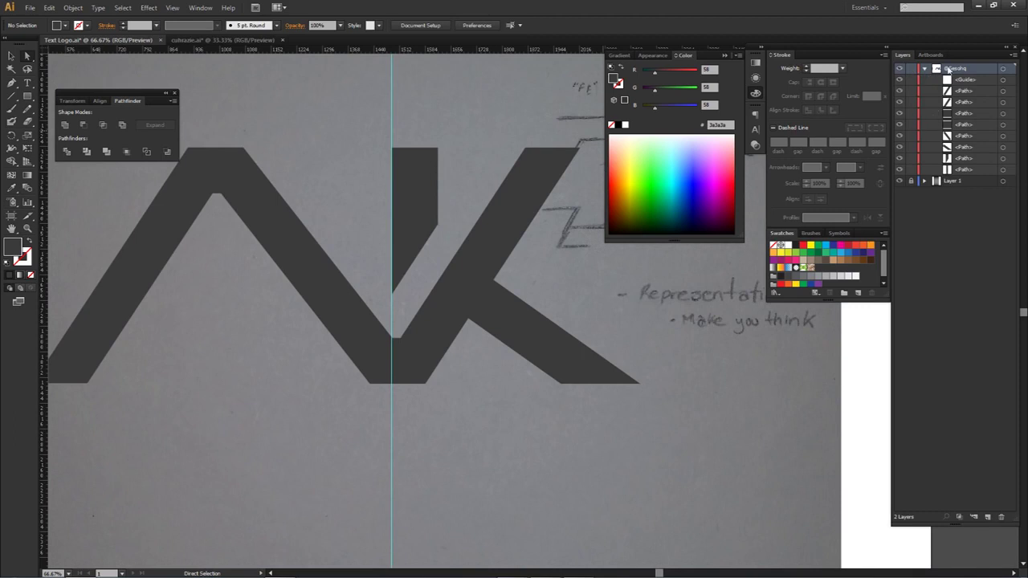
click(899, 79)
click(899, 79)
click(899, 79)
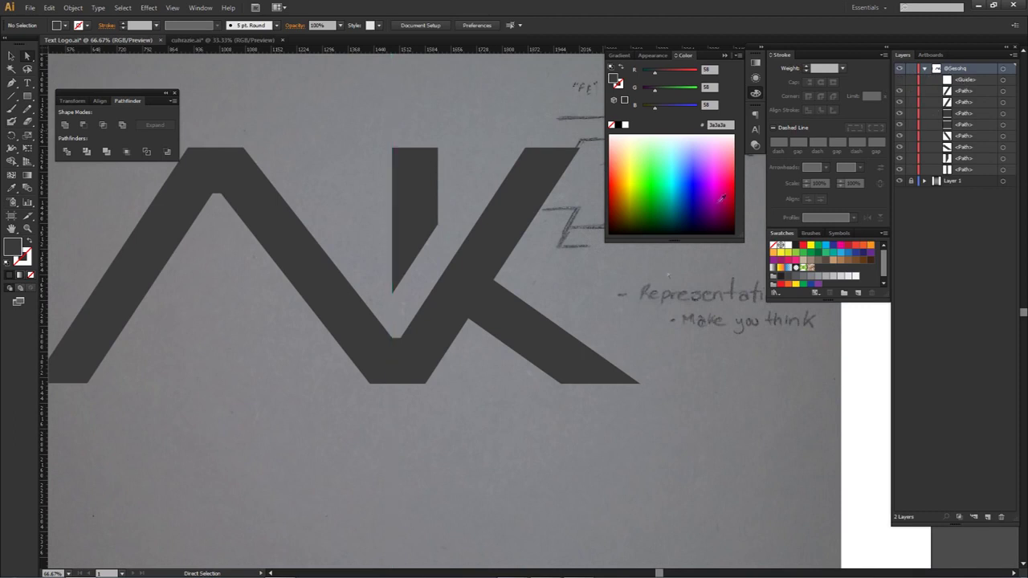
scroll(650, 337, down, 1)
drag(612, 325, 471, 330)
scroll(509, 322, down, 1)
scroll(446, 320, down, 1)
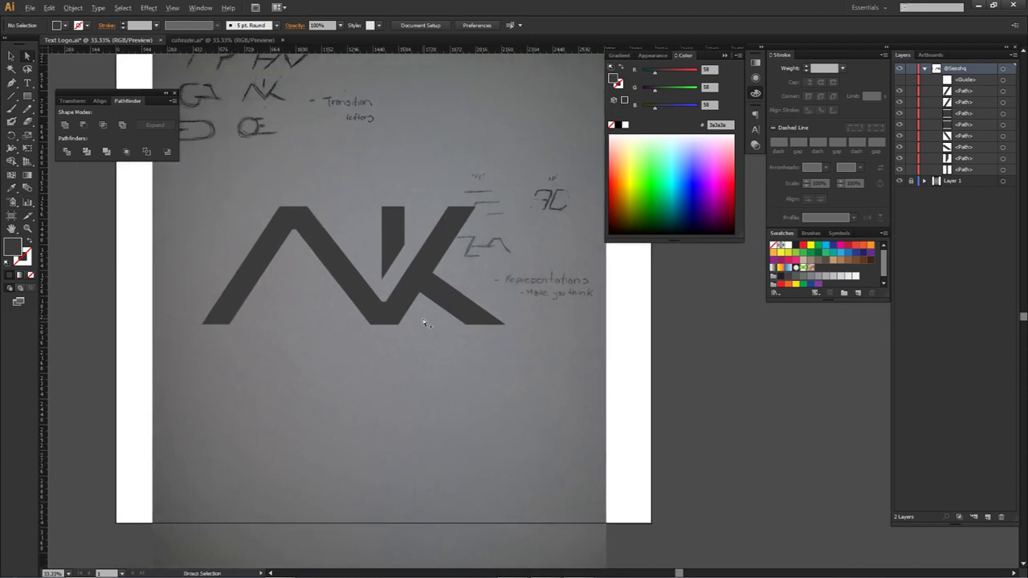
Duplicate the vertical reference bar and place the copy horizontally as an arm flush with the top of the K's slanted stroke.
scroll(424, 319, down, 1)
drag(133, 264, 554, 264)
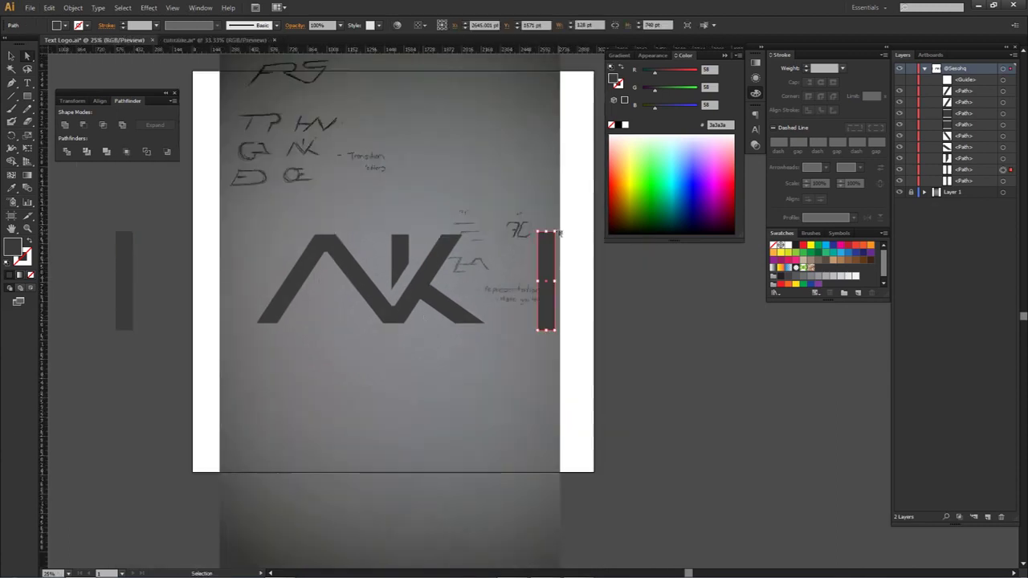
drag(557, 229, 514, 285)
scroll(482, 269, up, 7)
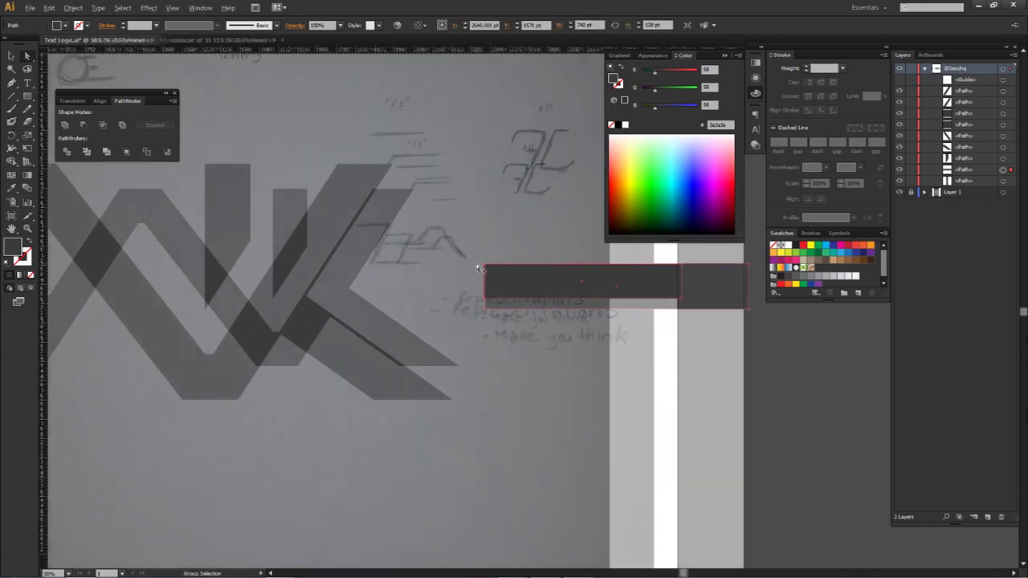
scroll(508, 274, down, 3)
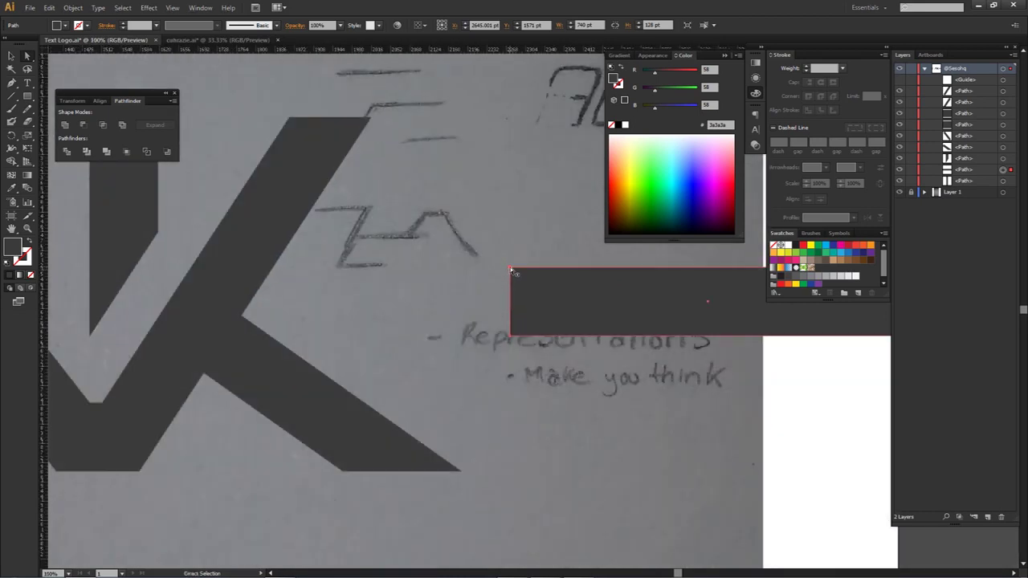
drag(335, 155, 289, 117)
Duplicate the horizontal bar onto the lower end of the K's diagonal leg and again as a middle arm on the slanted stroke.
click(431, 193)
drag(426, 170, 493, 427)
drag(365, 462, 343, 471)
click(375, 363)
click(442, 155)
drag(452, 160, 387, 259)
scroll(469, 255, down, 2)
click(470, 297)
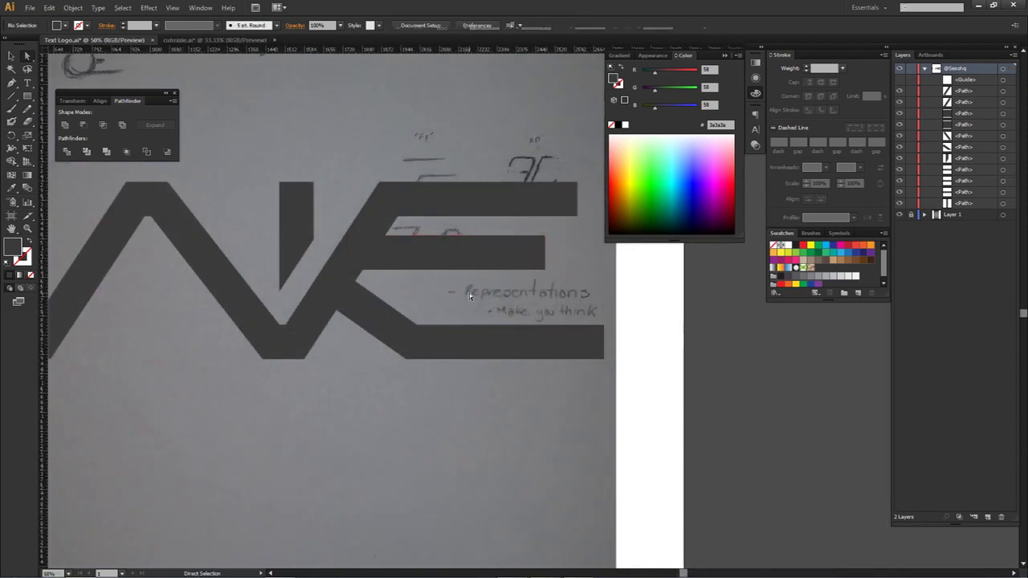
Draw a triangle with the Pen tool over the right ends of the three horizontal bars, its left side slanted like the K's stroke.
key(p)
click(589, 158)
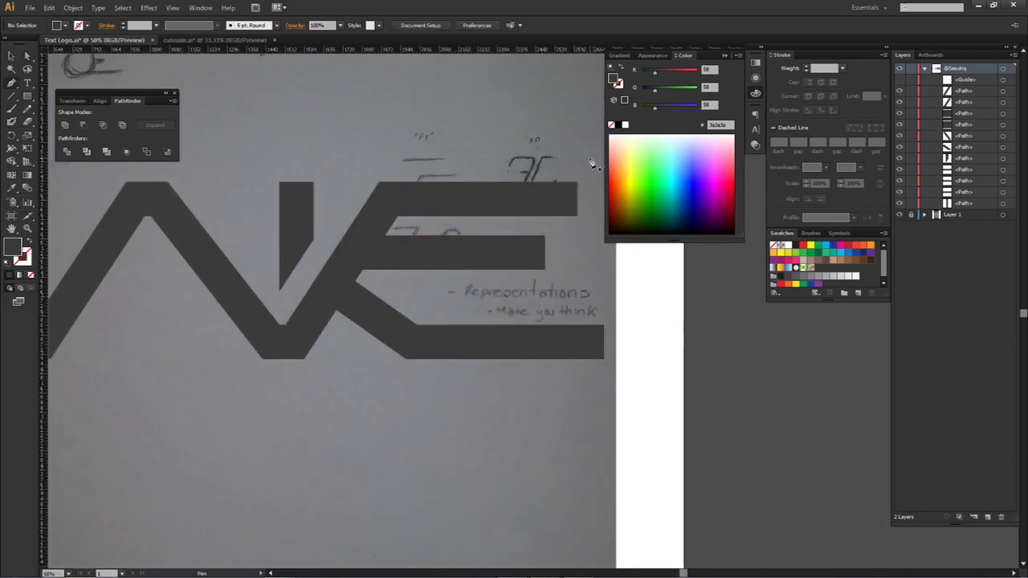
click(421, 428)
click(695, 426)
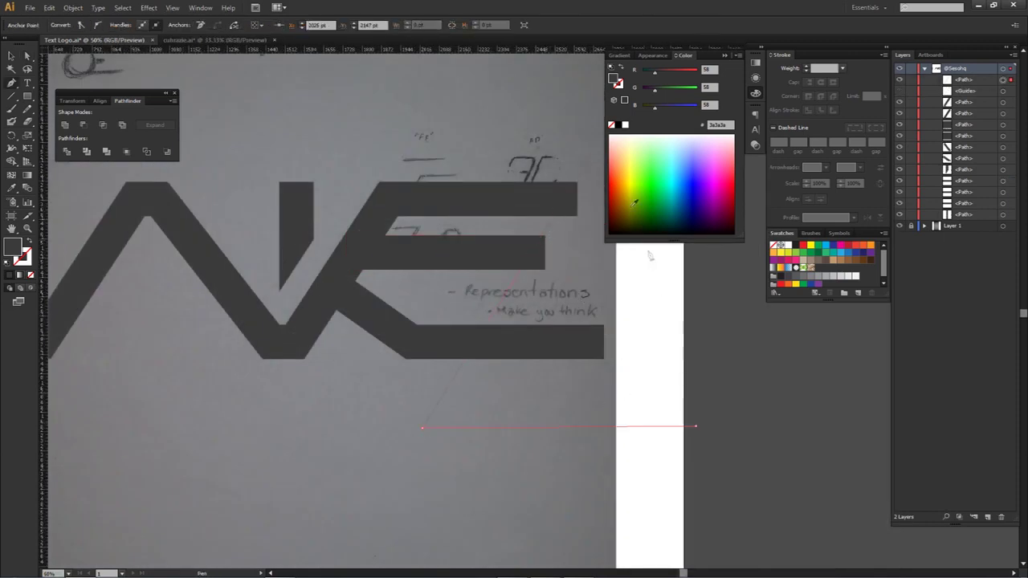
click(589, 158)
key(a)
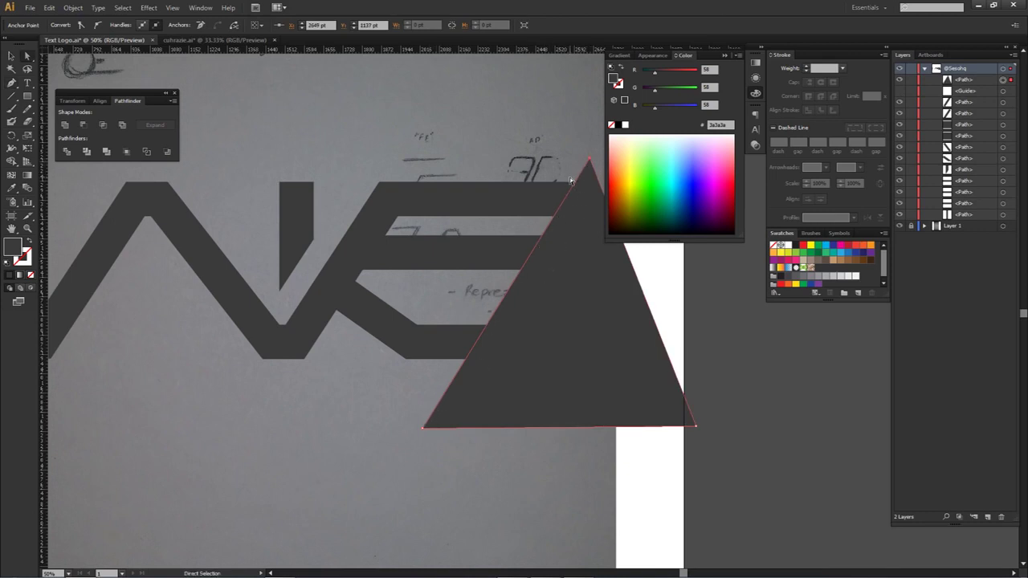
Use Shape Builder to trim the three horizontal bars along the triangle's slanted edge and remove the triangle with the cut-off ends.
drag(467, 133, 624, 453)
key(shift+m)
mouse_move(560, 371)
mouse_down()
mouse_move(513, 353)
mouse_move(590, 183)
mouse_move(583, 203)
mouse_up()
key(a)
click(583, 204)
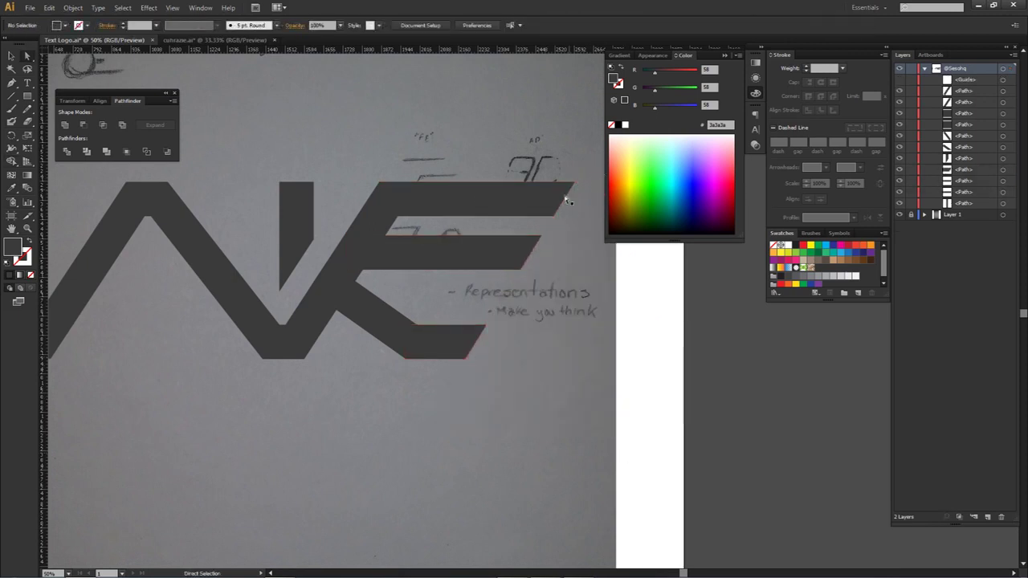
Use Shape Builder on the middle arm and the K's slanted stroke to separate the arm along the stroke's edge.
click(404, 266)
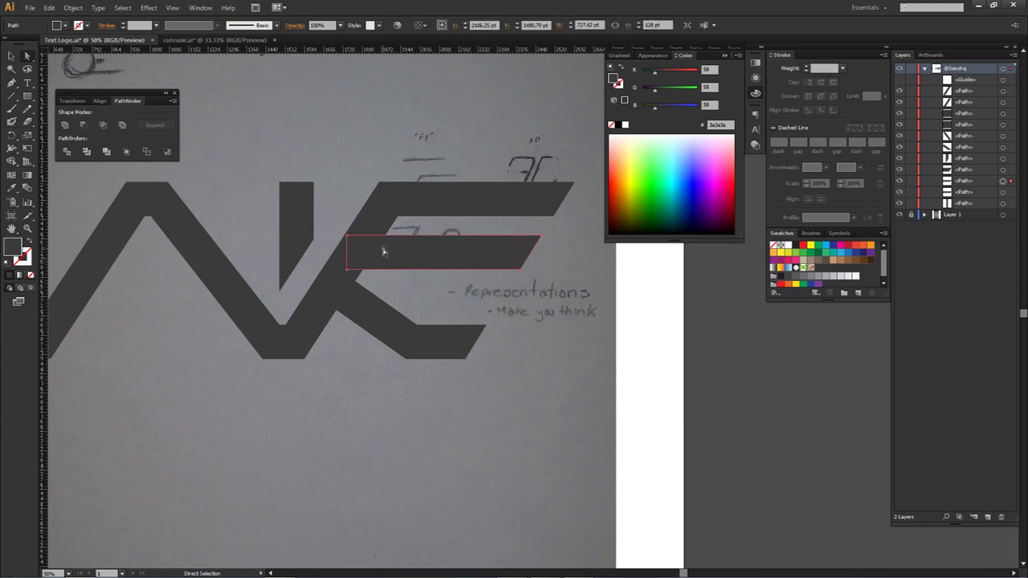
shift+click(383, 235)
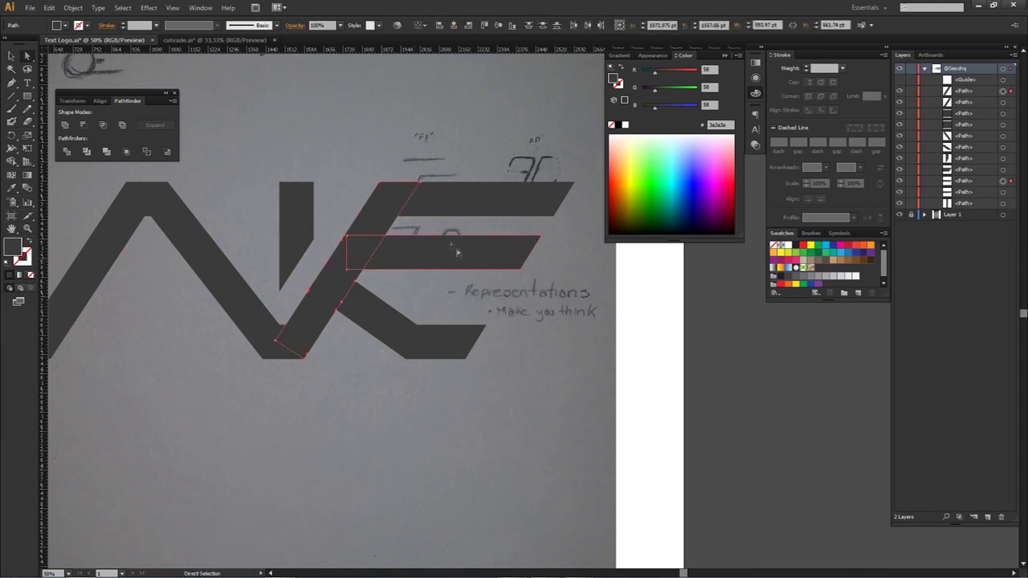
key(shift+m)
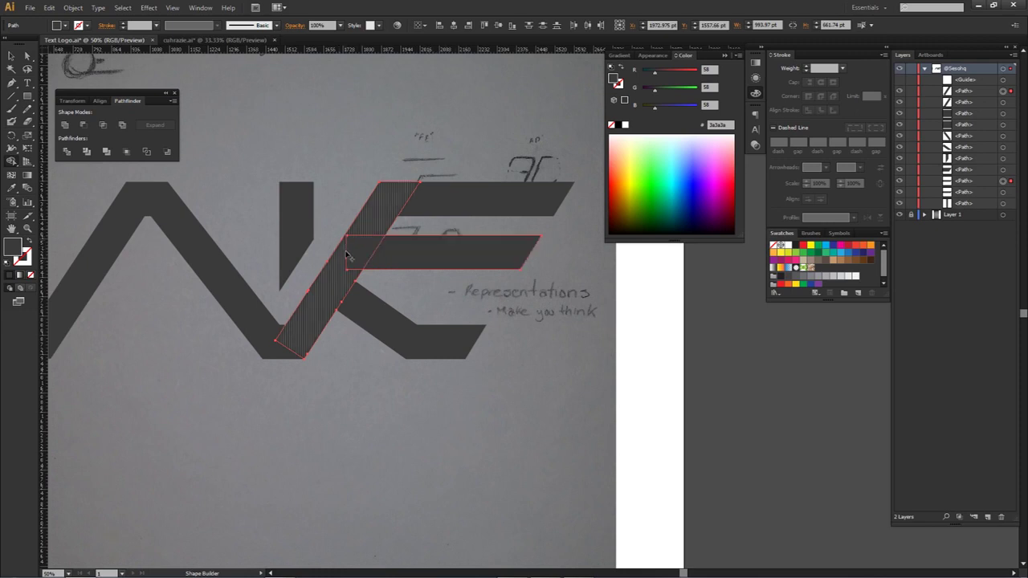
click(440, 255)
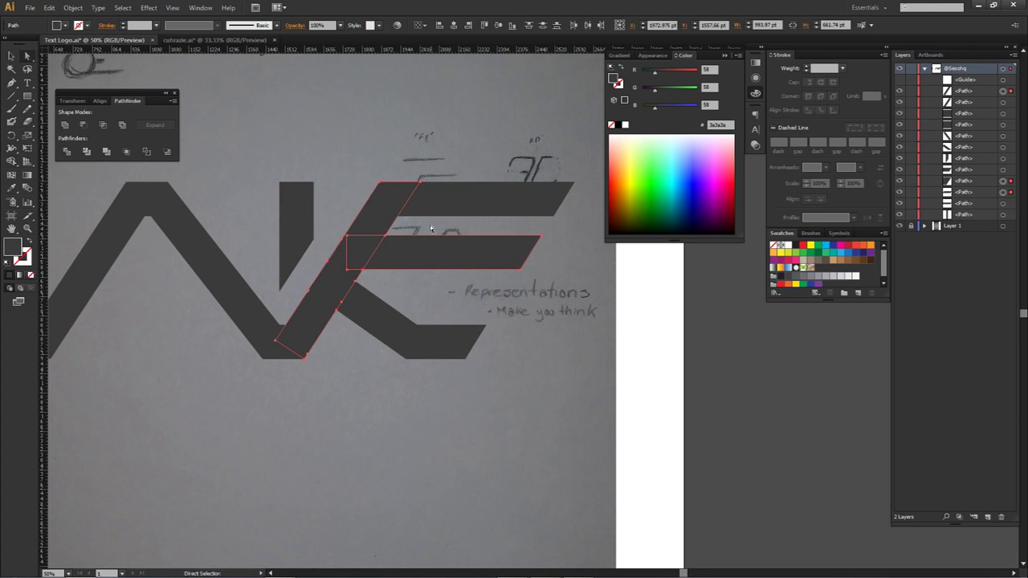
key(a)
Shift the middle arm's slanted left end away from the K's stroke to open a gap, and shorten its right end.
scroll(378, 236, up, 3)
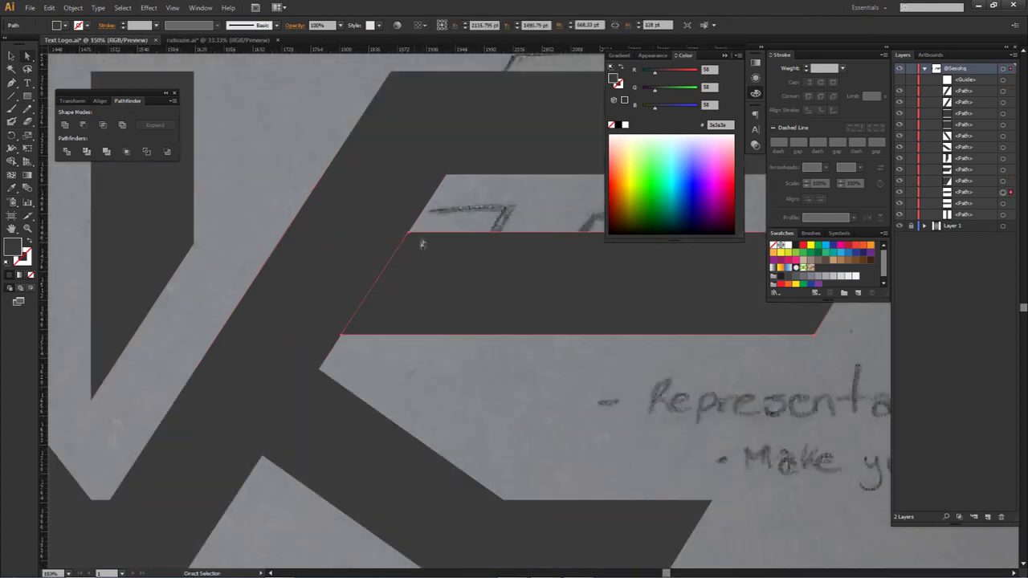
click(363, 269)
drag(341, 337, 418, 339)
click(461, 359)
scroll(520, 363, down, 1)
drag(582, 338, 428, 297)
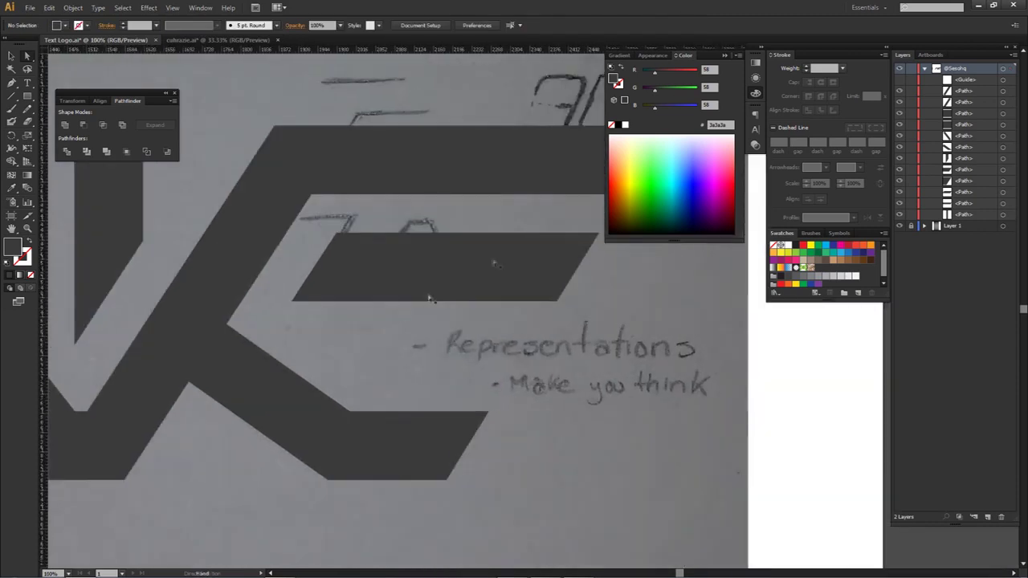
click(526, 283)
drag(557, 302, 439, 302)
Shorten the lower arm slightly by moving its angled right end inward.
scroll(497, 331, down, 2)
drag(499, 333, 487, 330)
drag(449, 359, 471, 414)
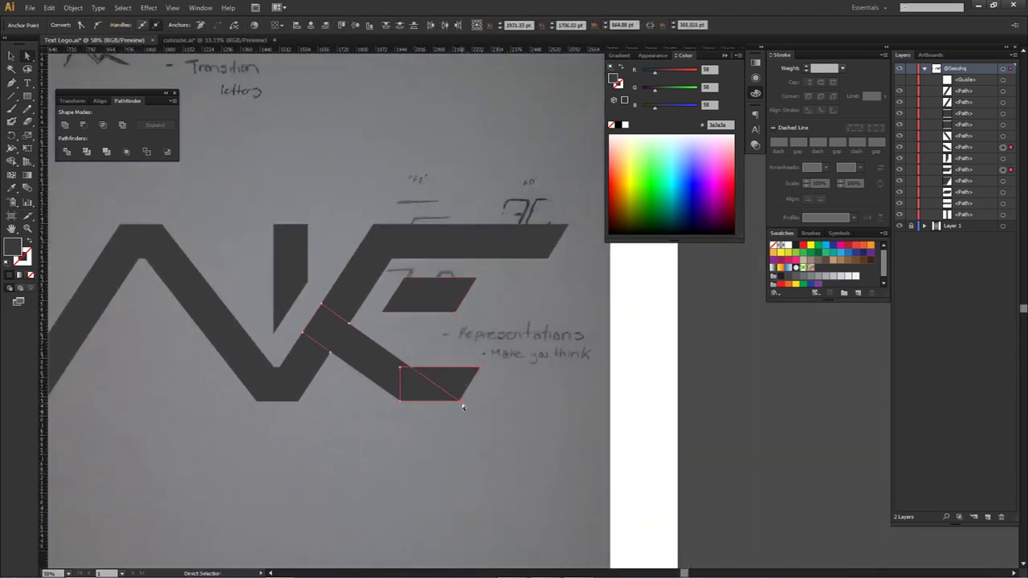
click(481, 385)
click(480, 367)
shift+click(460, 400)
drag(459, 400, 481, 358)
key(a)
click(509, 346)
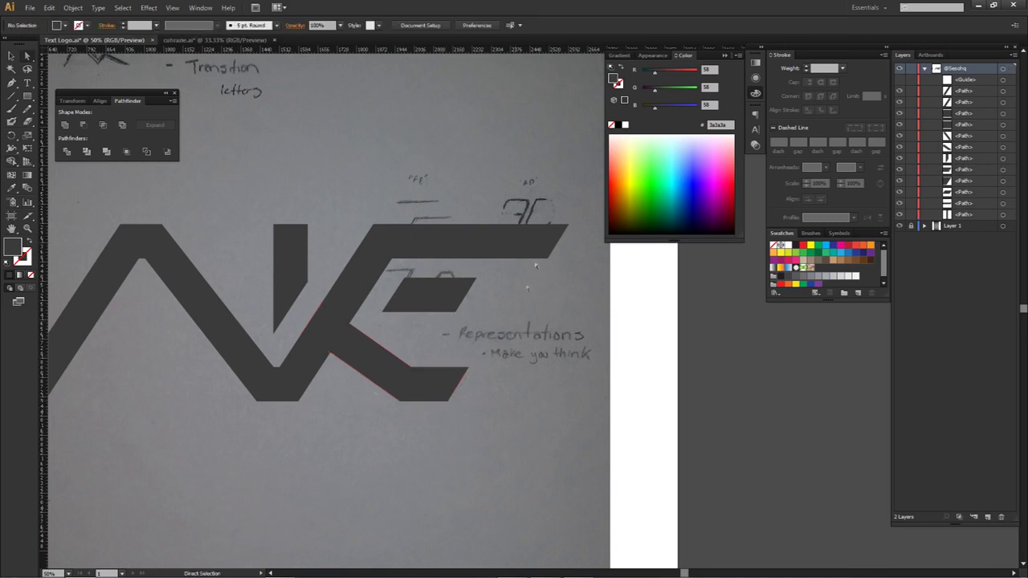
Lengthen the top arm by moving its angled right end outward horizontally.
click(553, 263)
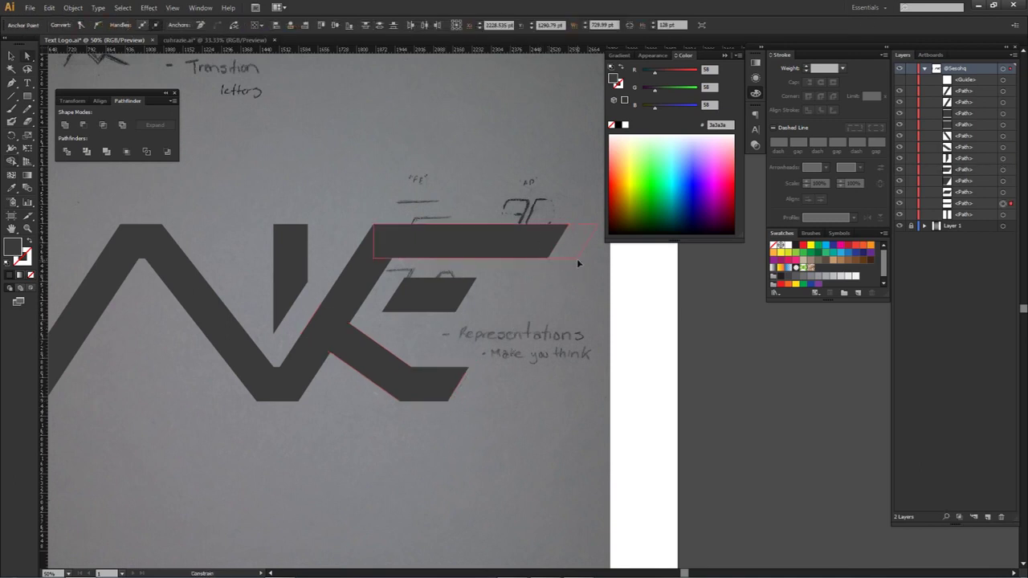
drag(578, 263, 578, 262)
click(559, 296)
key(ctrl+minus)
drag(536, 324, 491, 277)
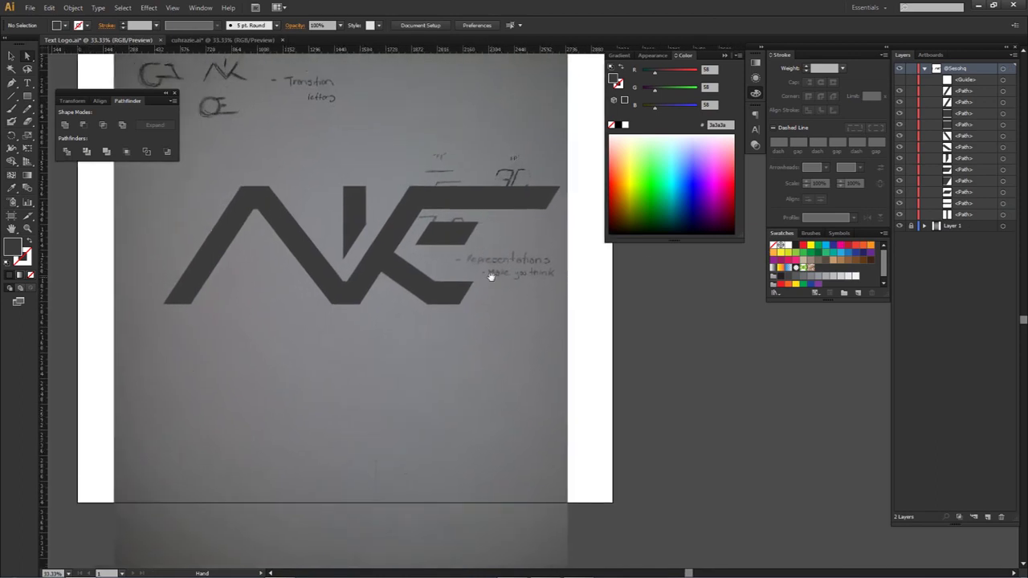
Hide the sketch in Layer 1 and examine the logo's proportions and arm spacing on the white artboard.
click(900, 228)
key(ctrl+minus)
click(470, 241)
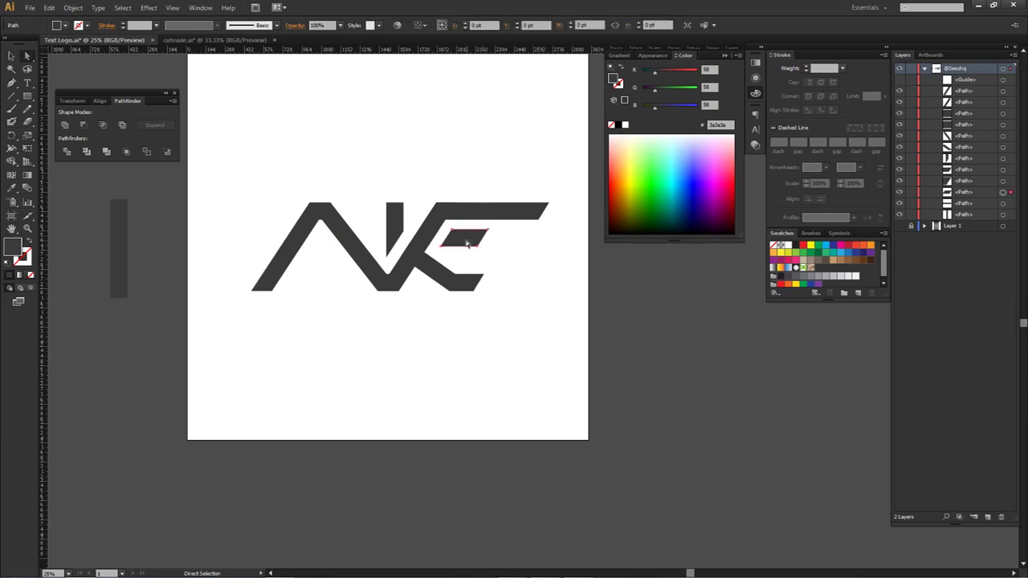
click(484, 316)
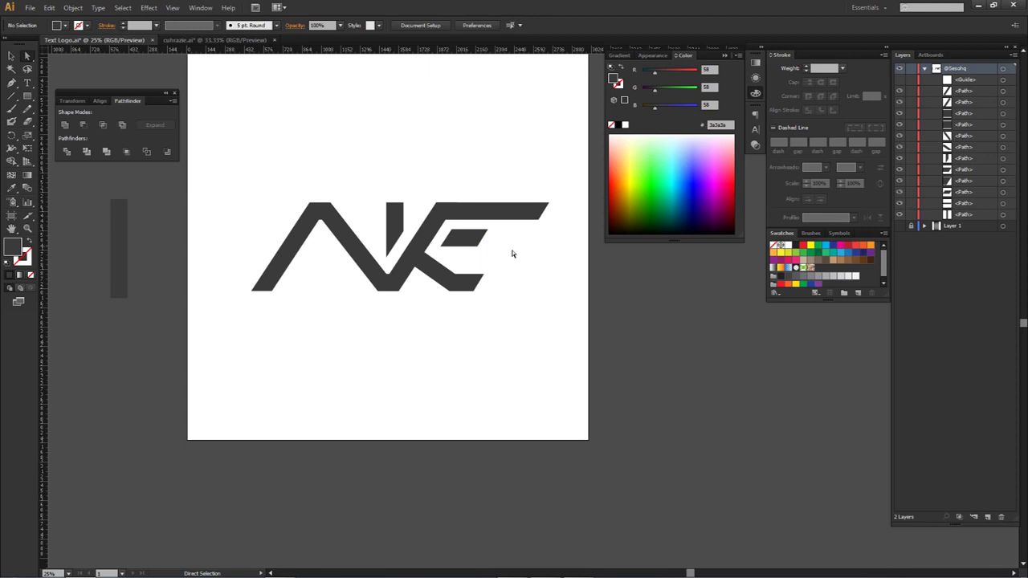
scroll(447, 247, up, 3)
scroll(447, 247, up, 1)
drag(465, 244, 499, 266)
click(527, 295)
click(549, 305)
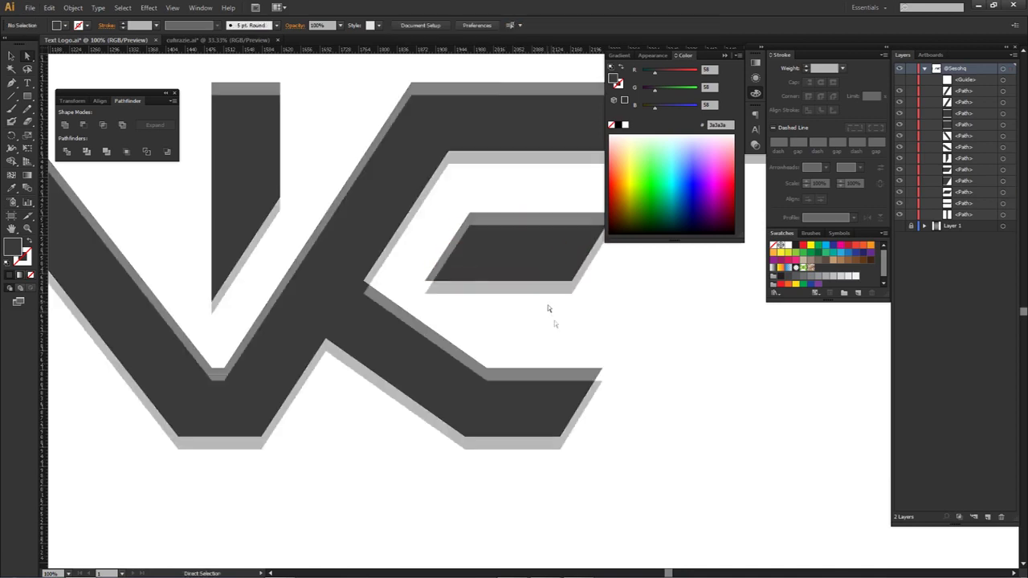
scroll(560, 339, down, 2)
drag(612, 357, 483, 285)
scroll(525, 300, down, 2)
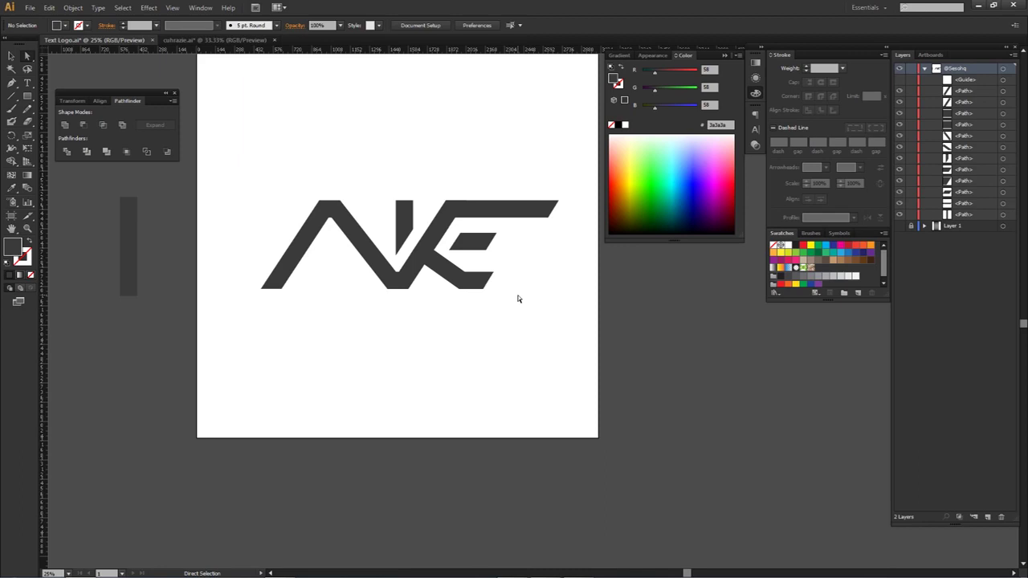
Show the sketch layer again, try moving the short vertical stem onto the small NK sketch, and undo the move.
click(900, 227)
drag(335, 123, 348, 190)
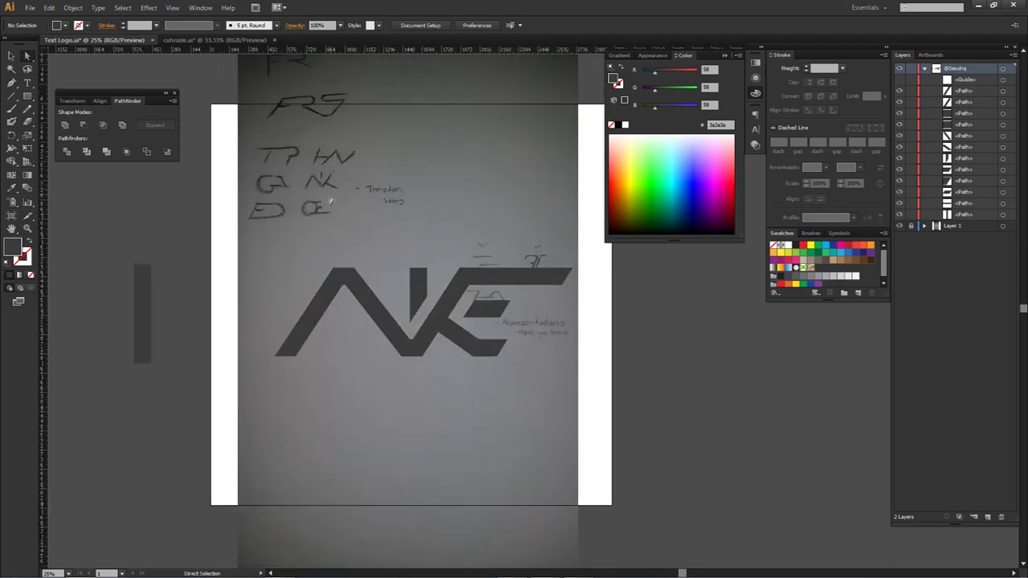
click(421, 280)
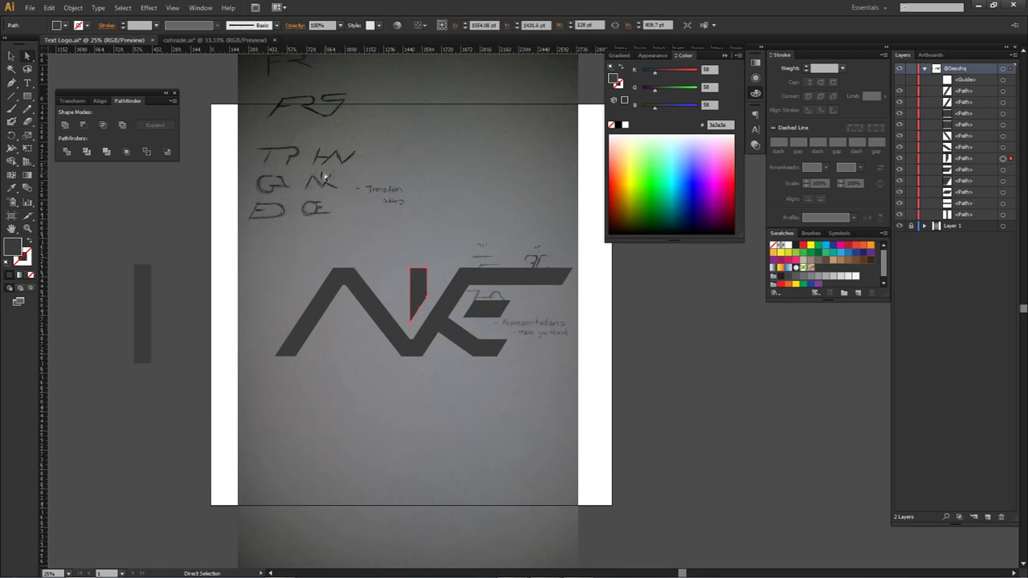
drag(421, 293, 329, 154)
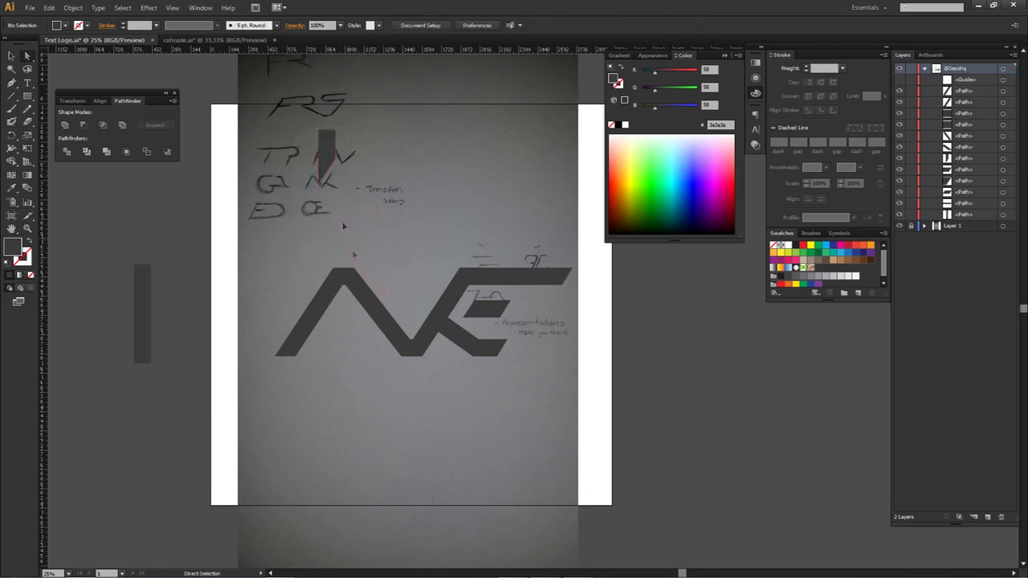
key(ctrl+z)
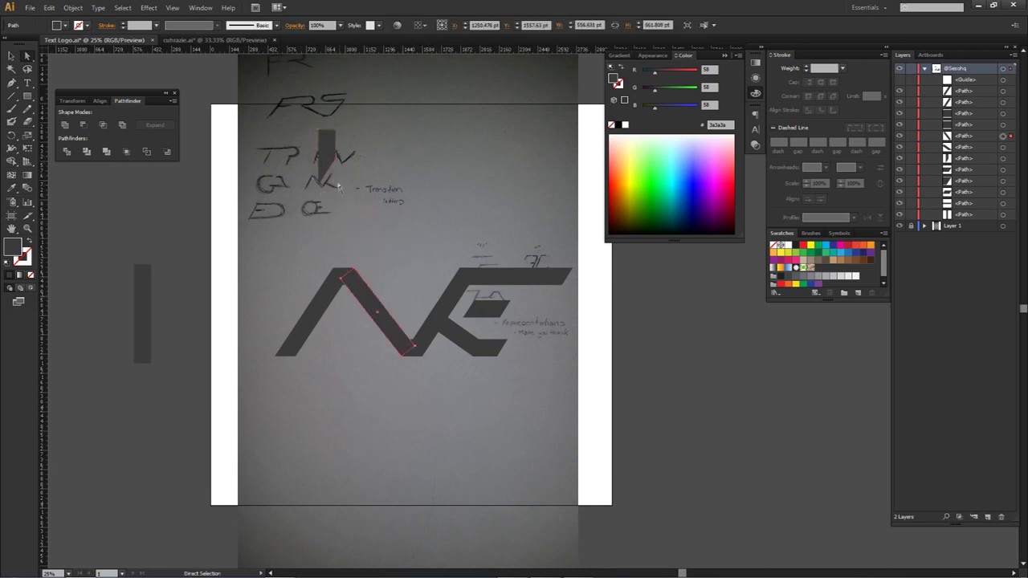
key(ctrl+z)
click(436, 255)
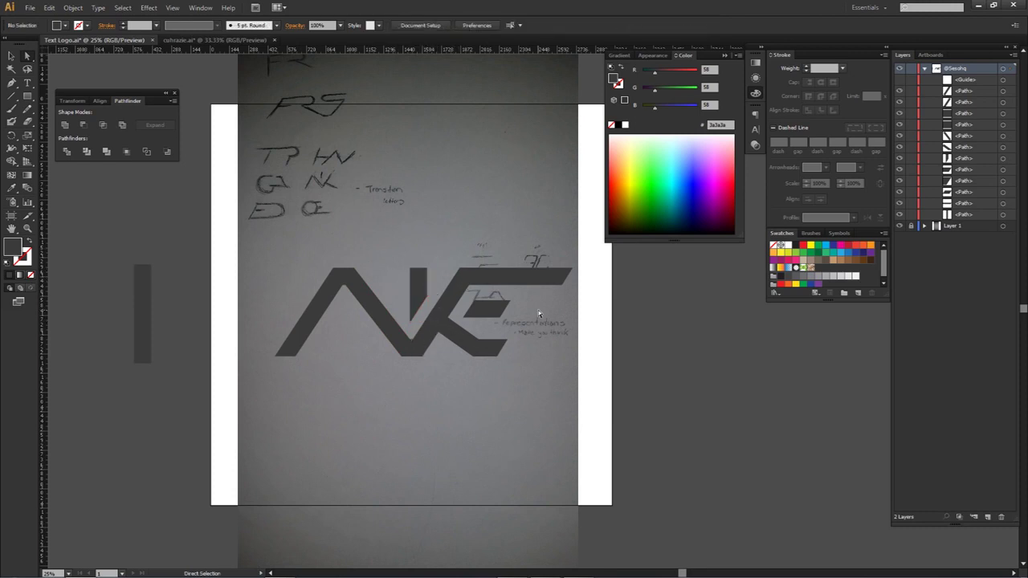
Hide the sketch layer and add a new layer above the logo layer.
click(899, 226)
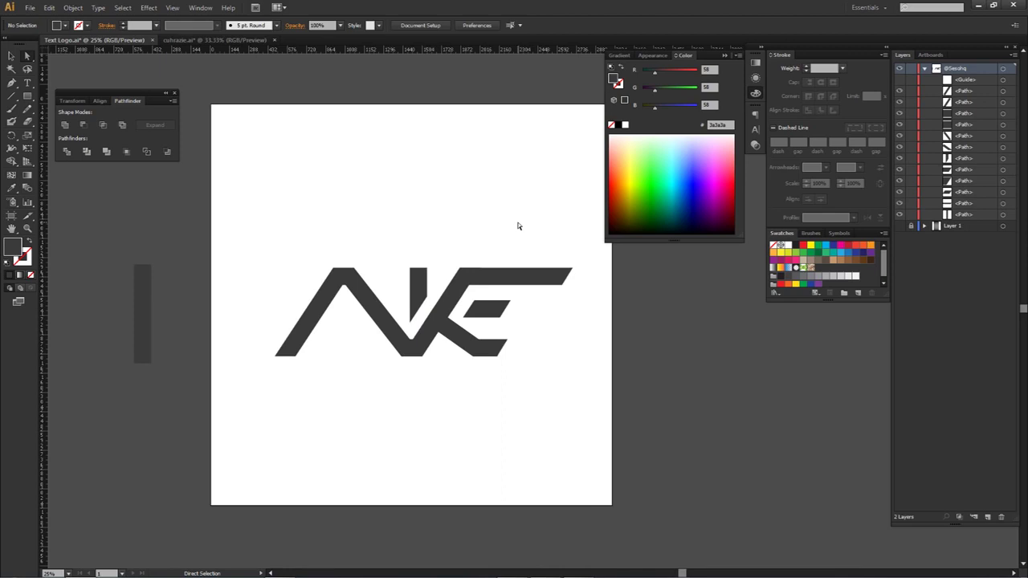
scroll(358, 274, up, 1)
scroll(374, 258, up, 1)
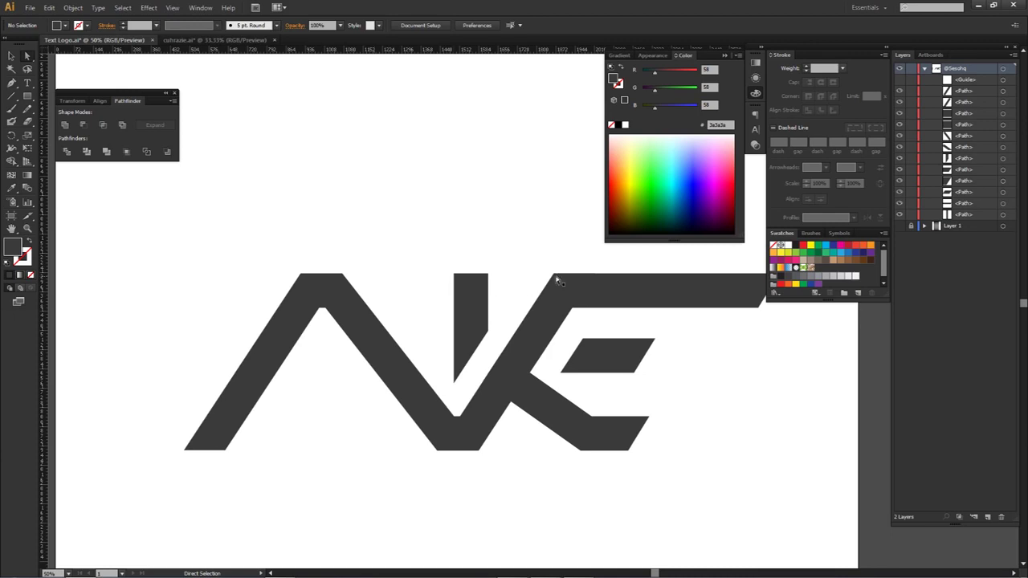
scroll(560, 274, up, 3)
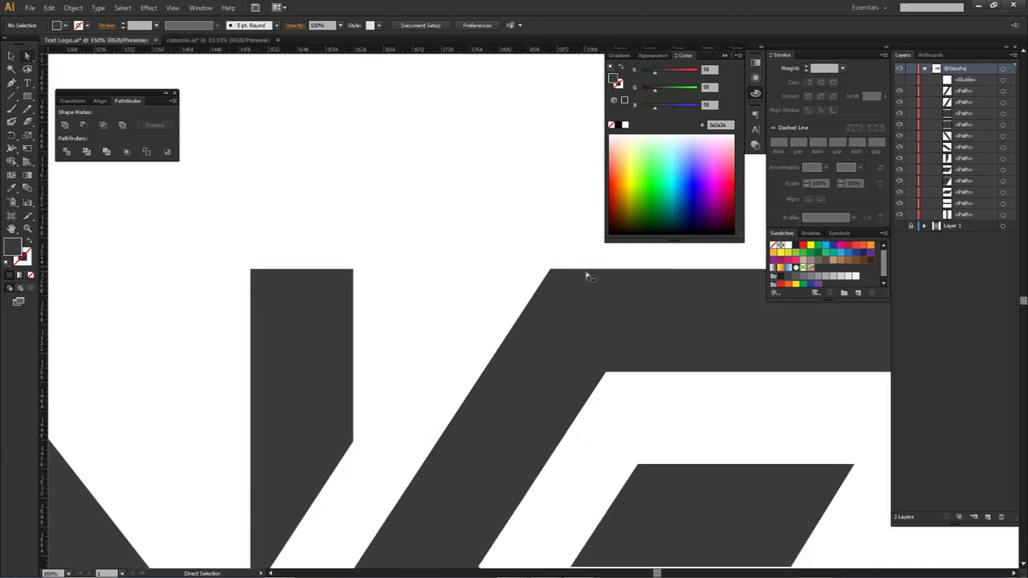
key(b)
click(988, 516)
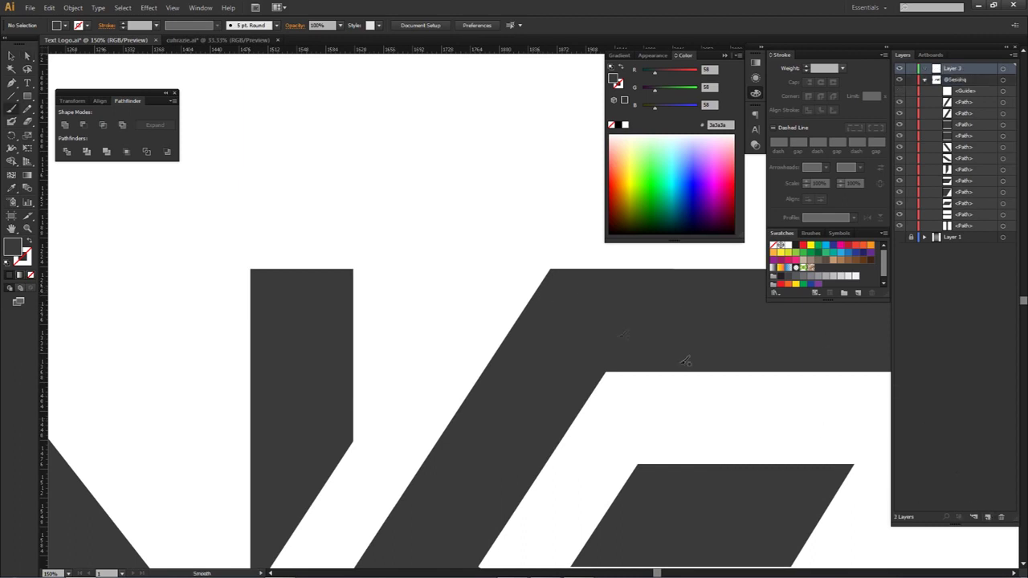
Undo the trial brush stroke and set the fill to none and the stroke to pink, RGB 234, 83, 144.
drag(521, 306, 601, 268)
key(ctrl+z)
click(679, 200)
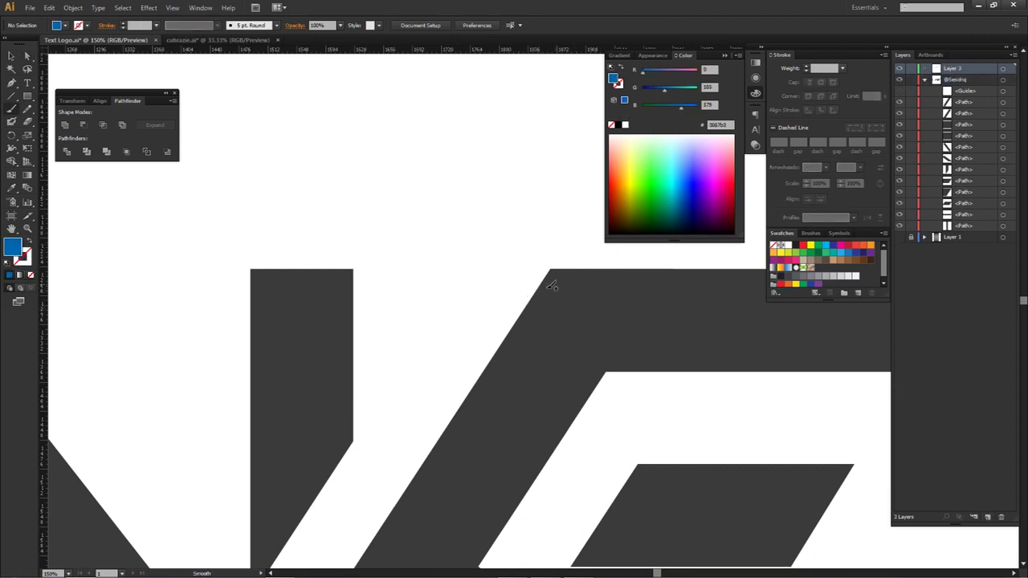
click(31, 276)
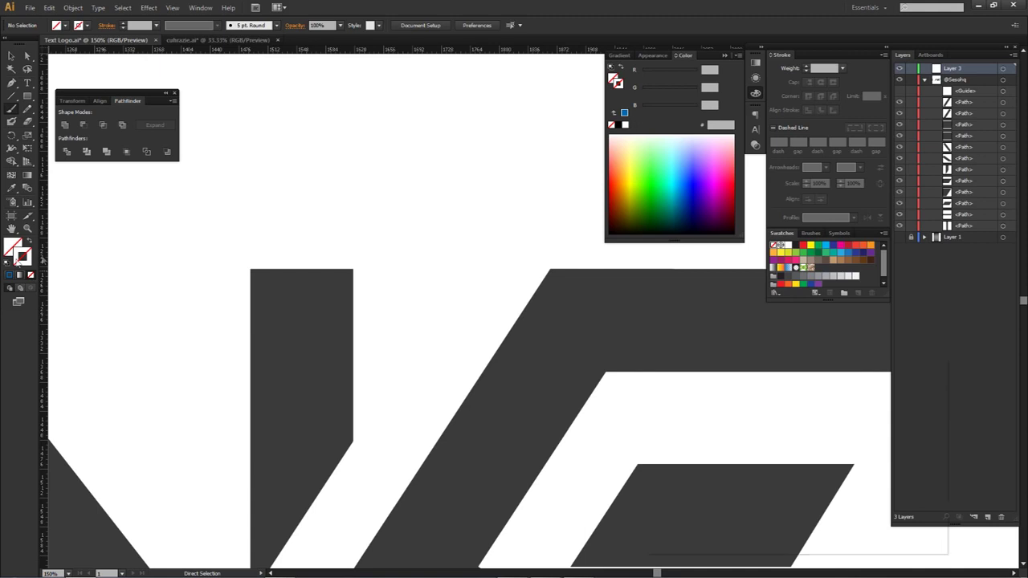
double_click(18, 262)
click(743, 404)
click(905, 395)
Try a curved pink brush stroke across the top corner of the K's slanted stroke as a rounding guide and undo it.
mouse_move(528, 302)
mouse_down()
mouse_move(557, 275)
mouse_move(602, 271)
mouse_up()
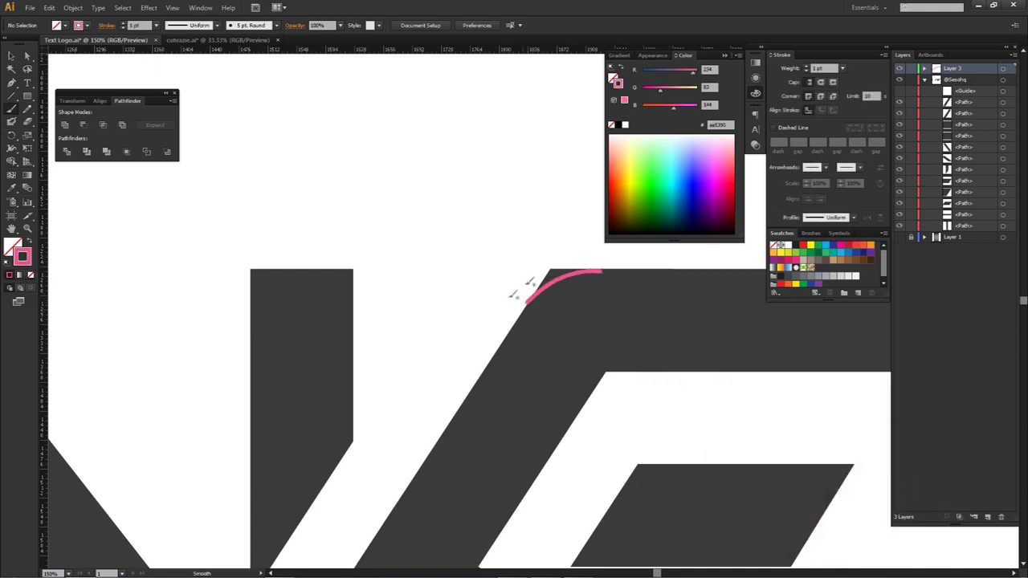
key(ctrl+minus)
key(ctrl+minus)
drag(606, 322, 582, 280)
key(ctrl+z)
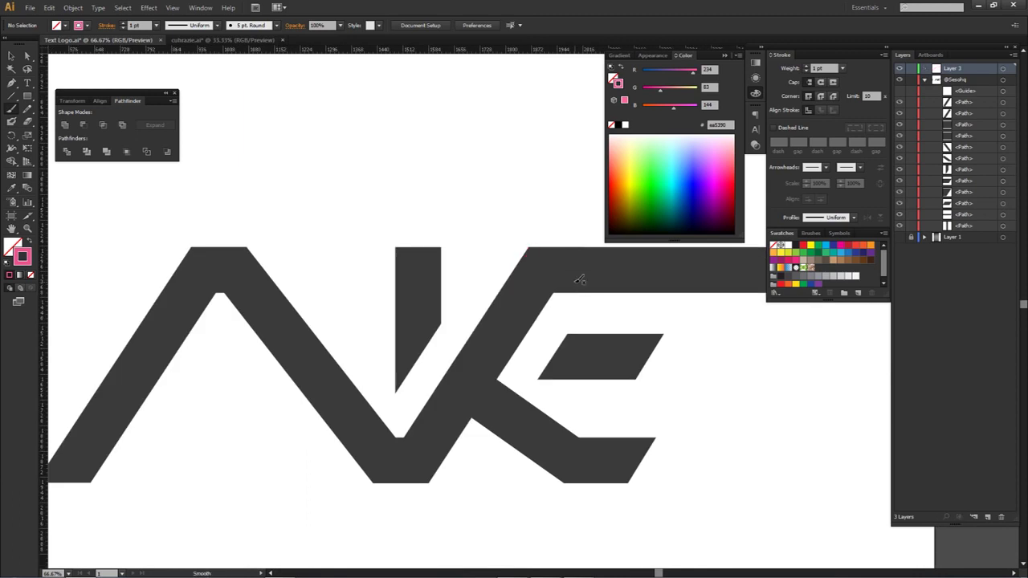
Collapse the logo layer and draw a 92 pt circle over the N's top-left corner with the Ellipse tool.
key(a)
click(924, 80)
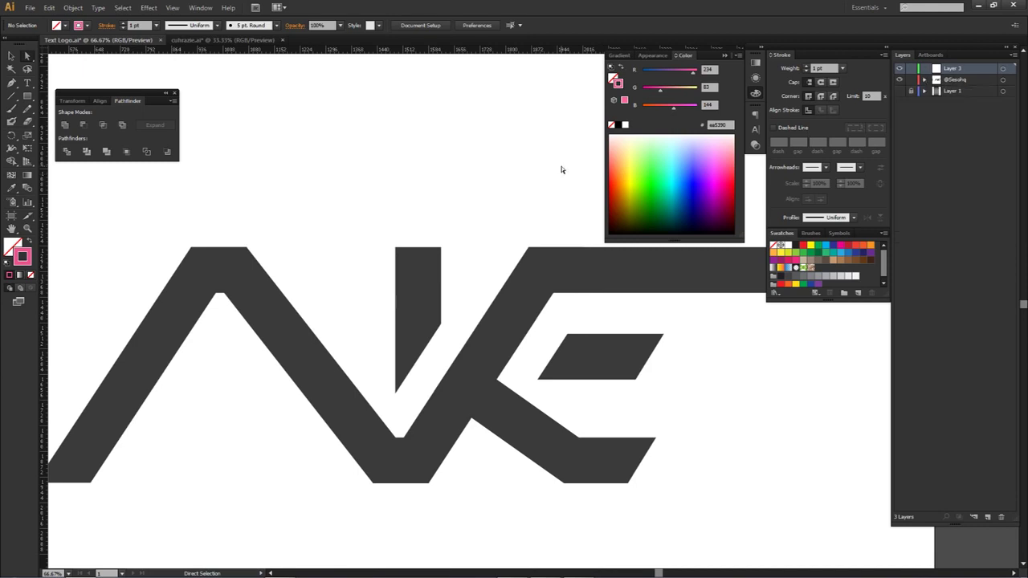
drag(269, 208, 393, 205)
key(l)
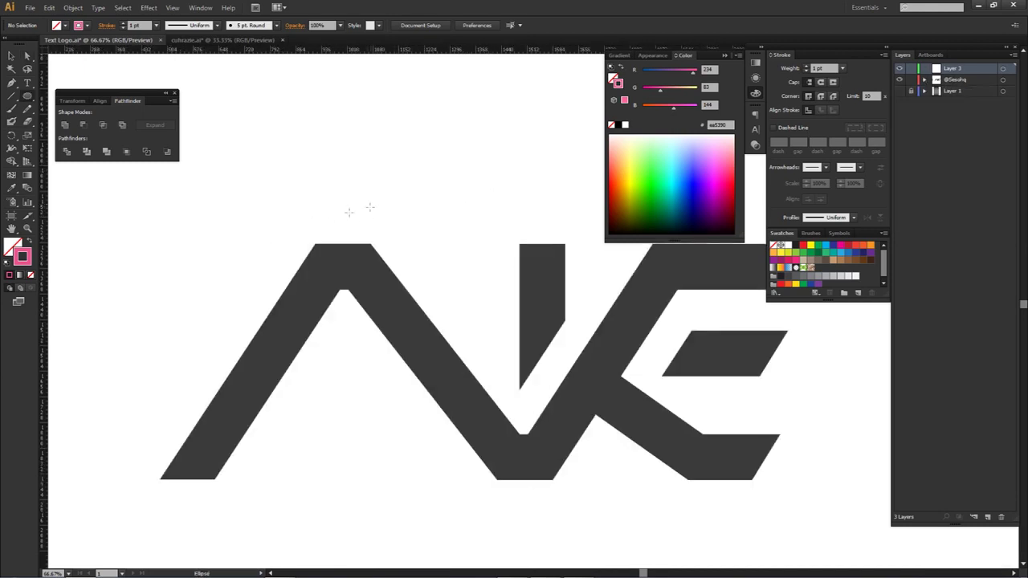
drag(29, 97, 83, 125)
scroll(314, 253, up, 4)
drag(350, 282, 392, 356)
Give the circle a solid pink fill and no stroke.
key(a)
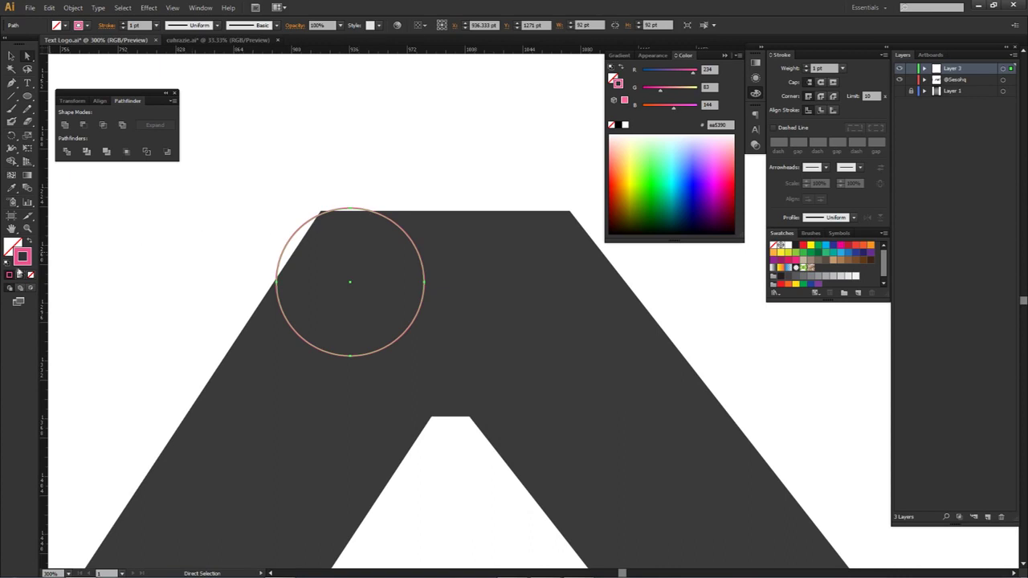
click(31, 275)
click(13, 247)
click(9, 275)
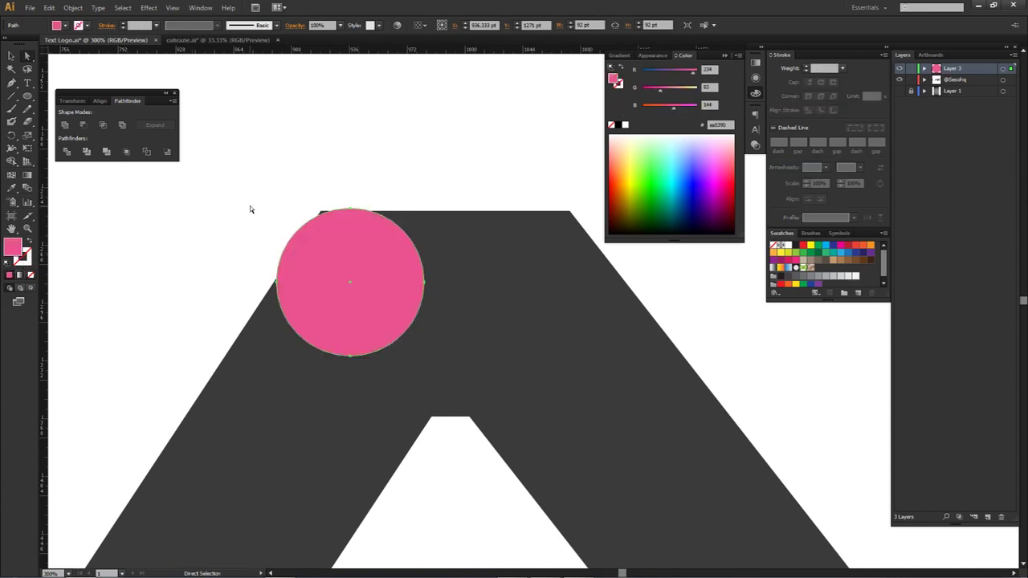
click(250, 205)
Widen the circle into an ellipse about 122.67 by 92 pt and fit it against the N corner's top and slanted edges.
scroll(299, 193, up, 2)
scroll(334, 260, up, 2)
click(367, 329)
scroll(448, 362, down, 2)
key(v)
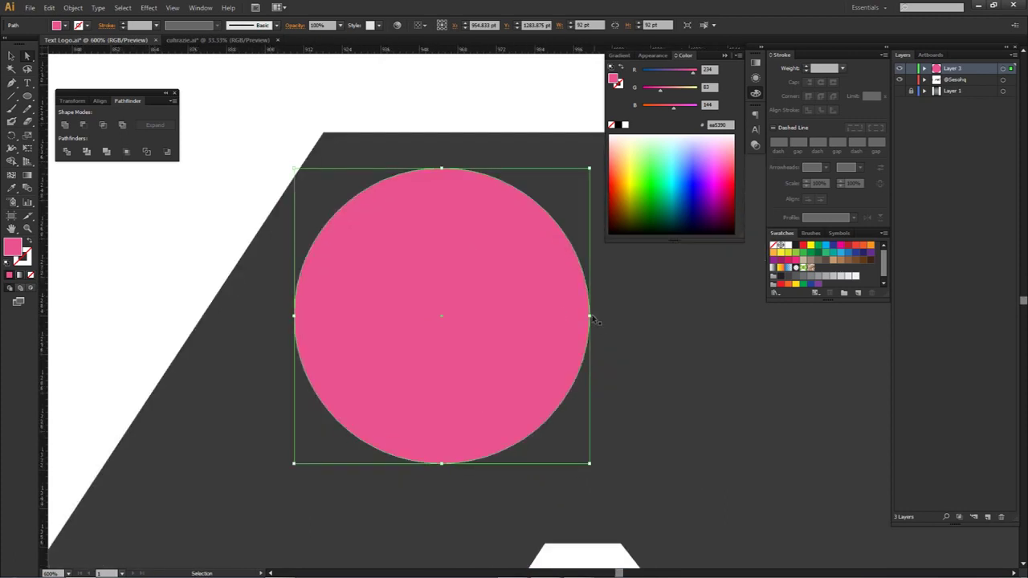
drag(592, 319, 688, 318)
drag(500, 261, 458, 222)
drag(533, 237, 474, 224)
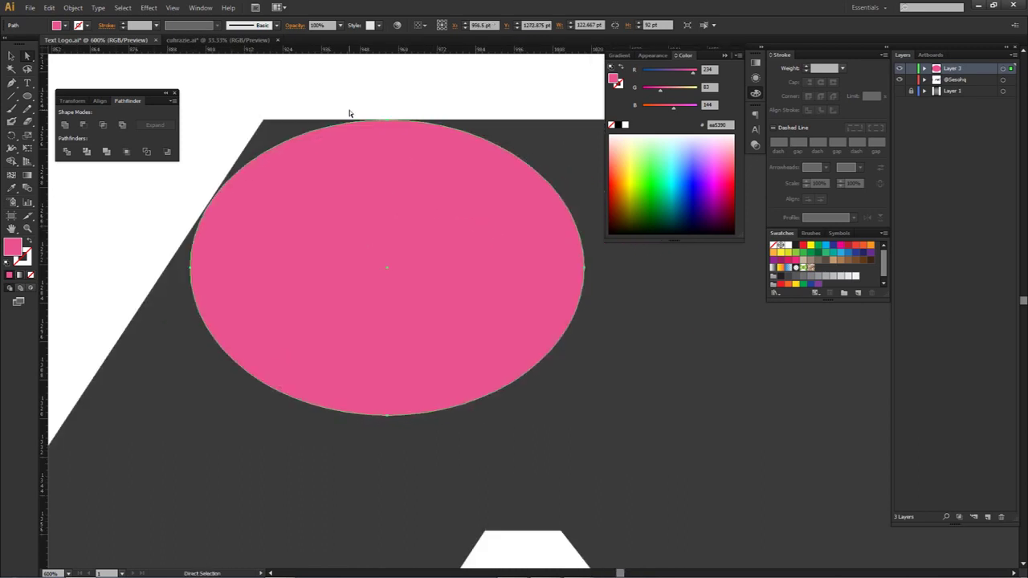
scroll(315, 104, up, 2)
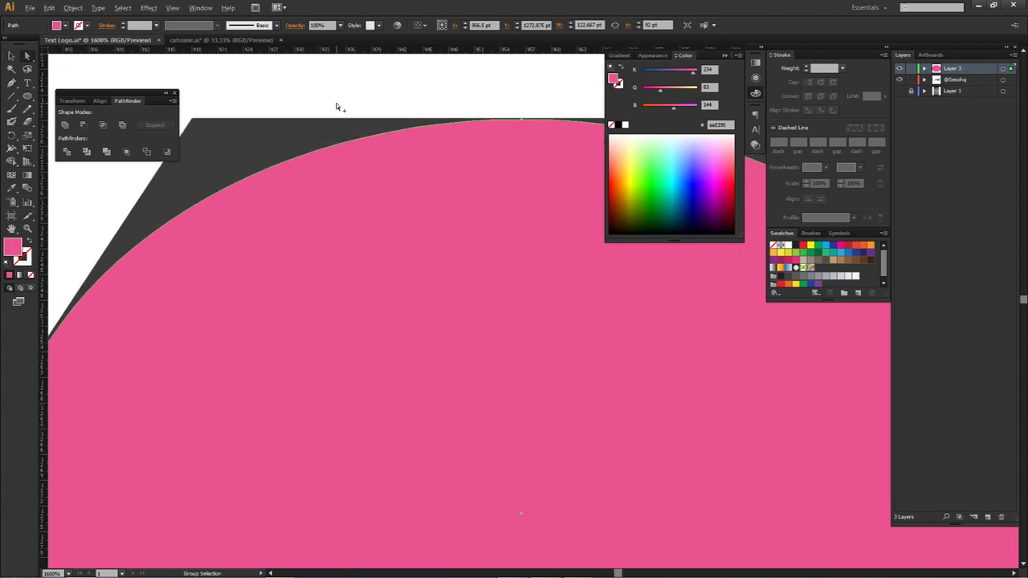
scroll(232, 213, left, 1)
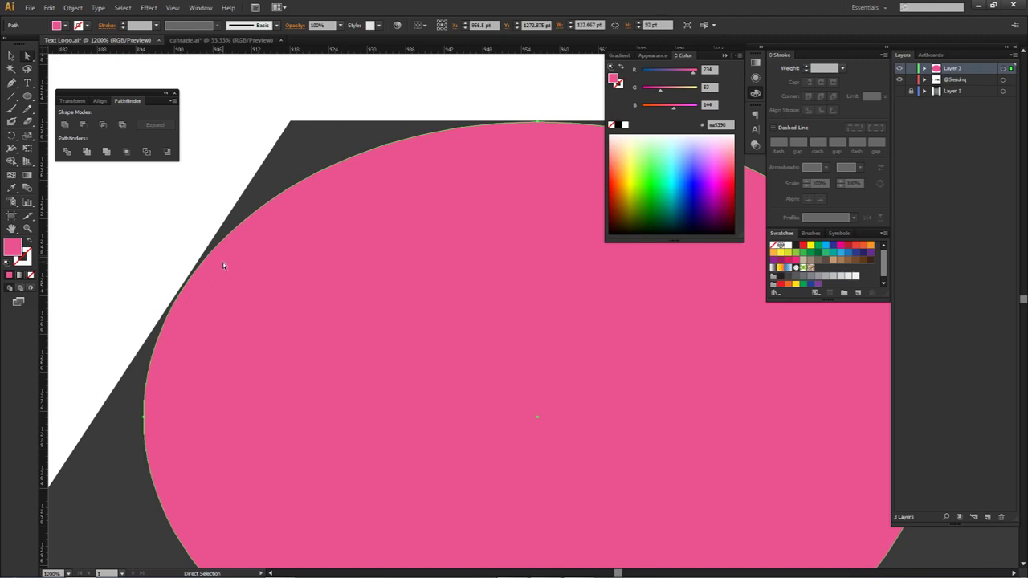
Nudge the pink ellipse so its curve meets the N corner's slanted edge and top edge.
drag(222, 259, 220, 258)
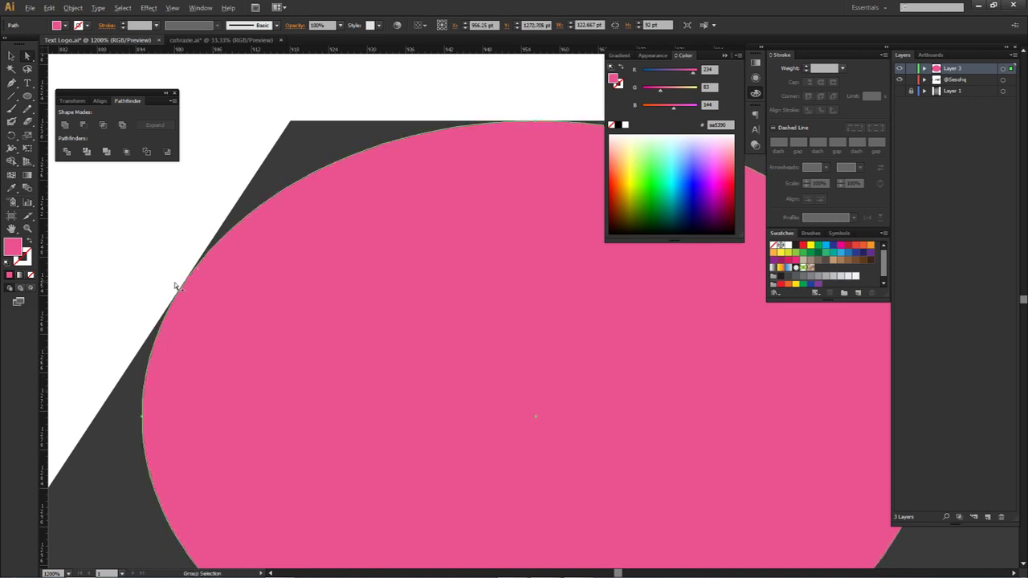
scroll(175, 283, up, 5)
drag(275, 302, 274, 302)
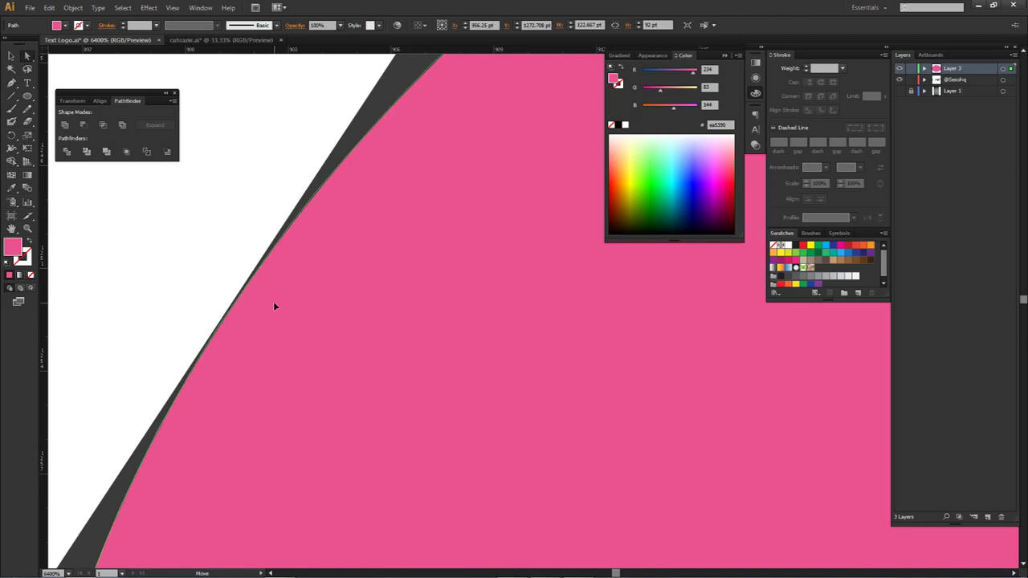
scroll(273, 298, down, 3)
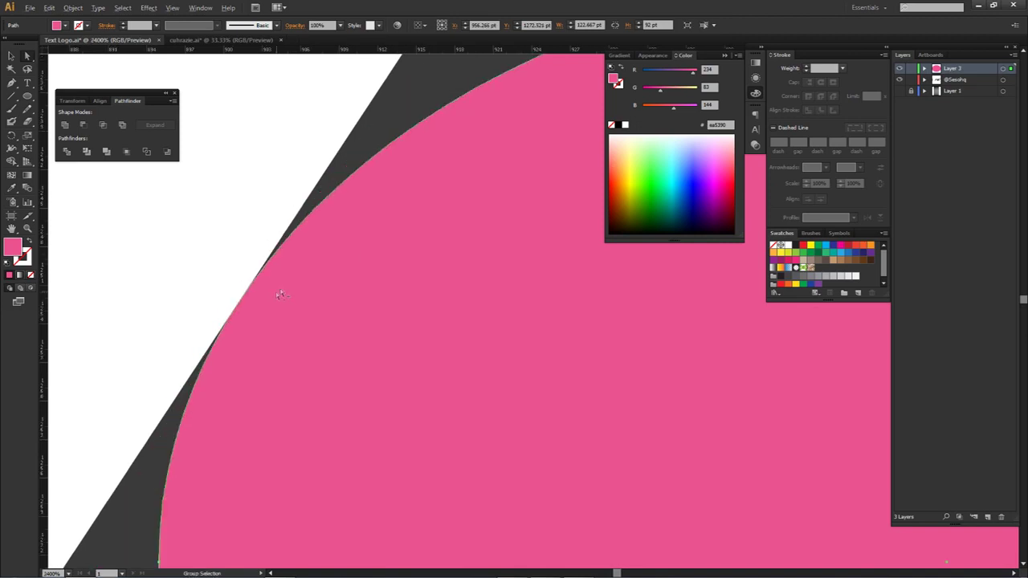
scroll(275, 292, down, 3)
scroll(407, 234, up, 6)
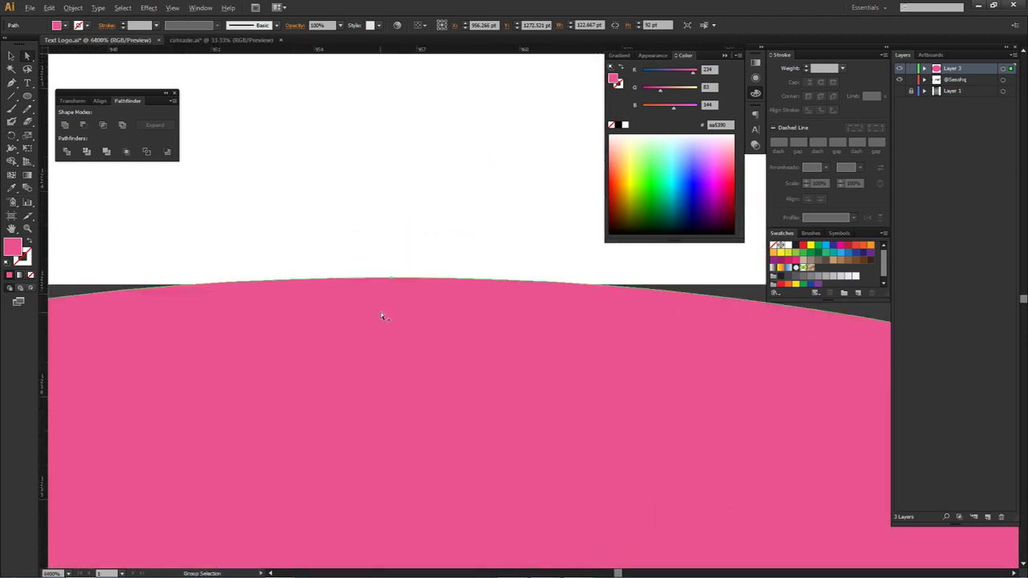
drag(445, 314, 405, 322)
scroll(225, 368, down, 2)
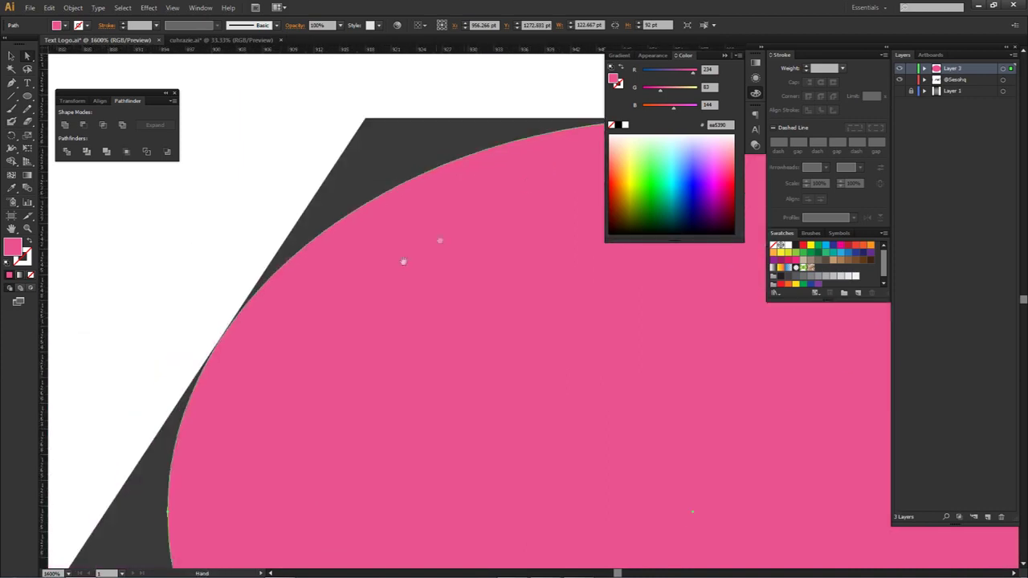
Fine-tune the ellipse's position against the N's slanted edge to about X 956.16 pt, Y 1272.69 pt.
scroll(213, 329, up, 2)
click(306, 351)
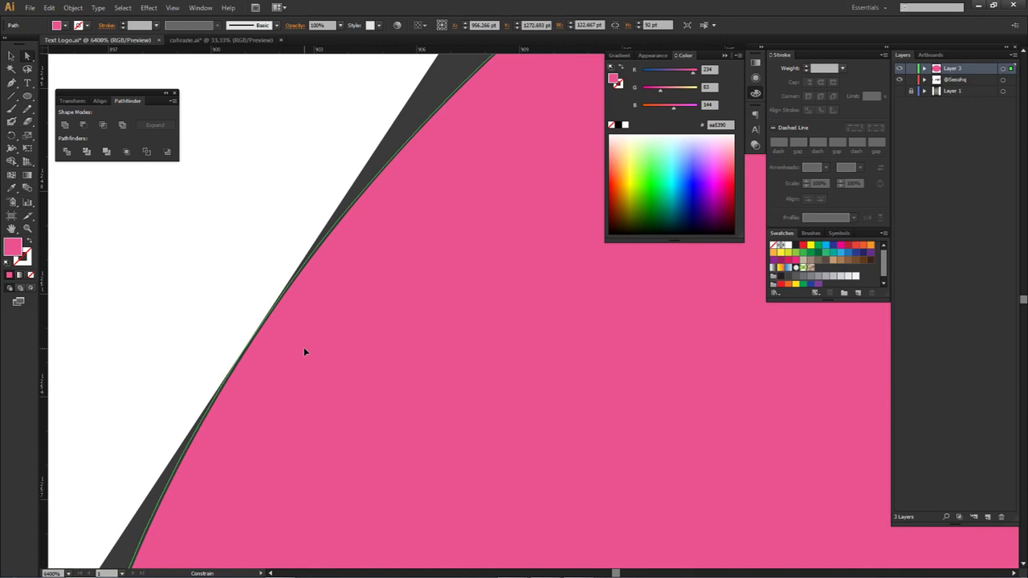
drag(303, 348, 303, 347)
scroll(332, 331, down, 3)
drag(482, 285, 188, 392)
scroll(215, 384, down, 4)
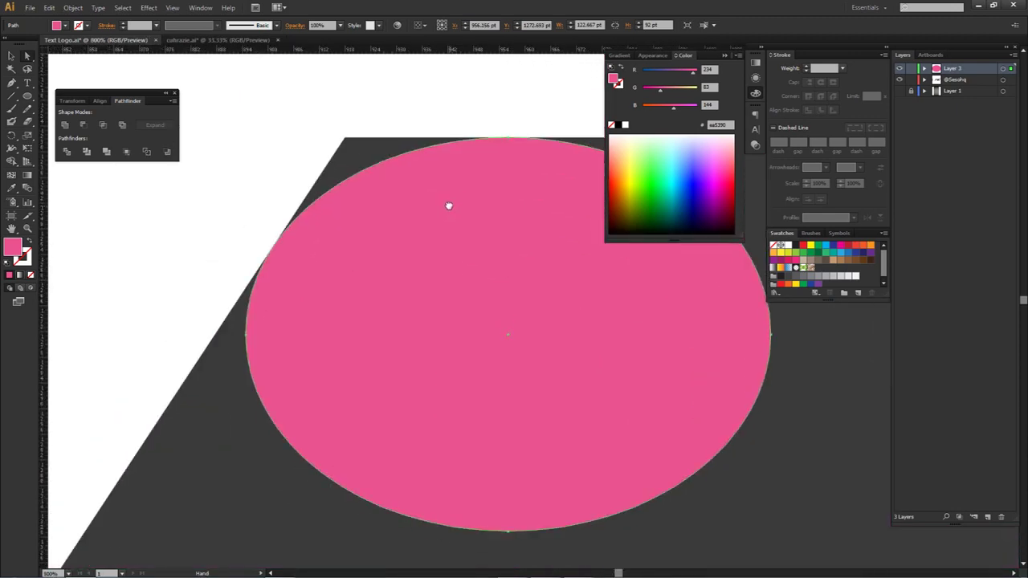
drag(276, 90, 511, 255)
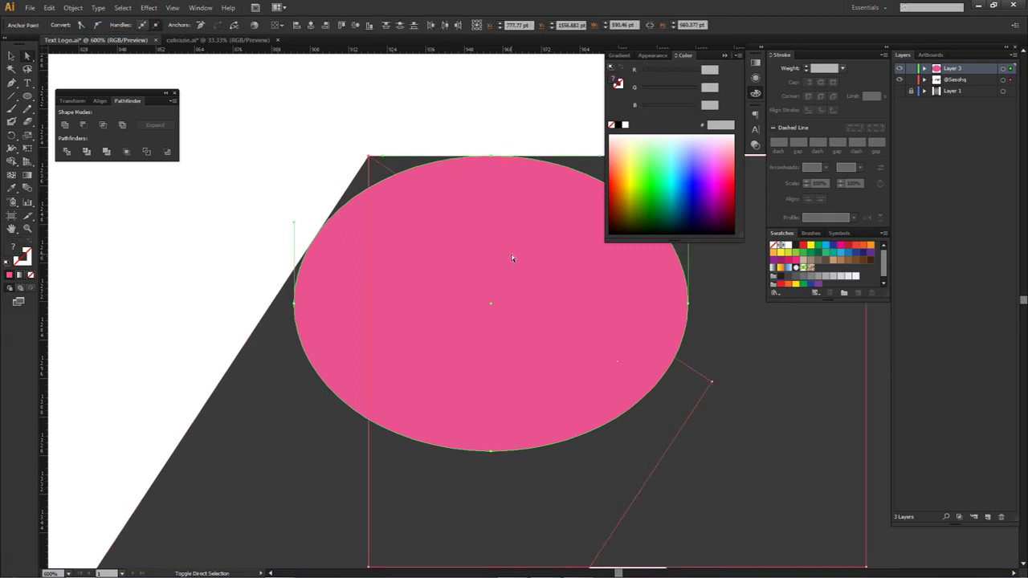
click(279, 128)
scroll(279, 128, down, 2)
drag(202, 75, 447, 271)
scroll(326, 115, up, 1)
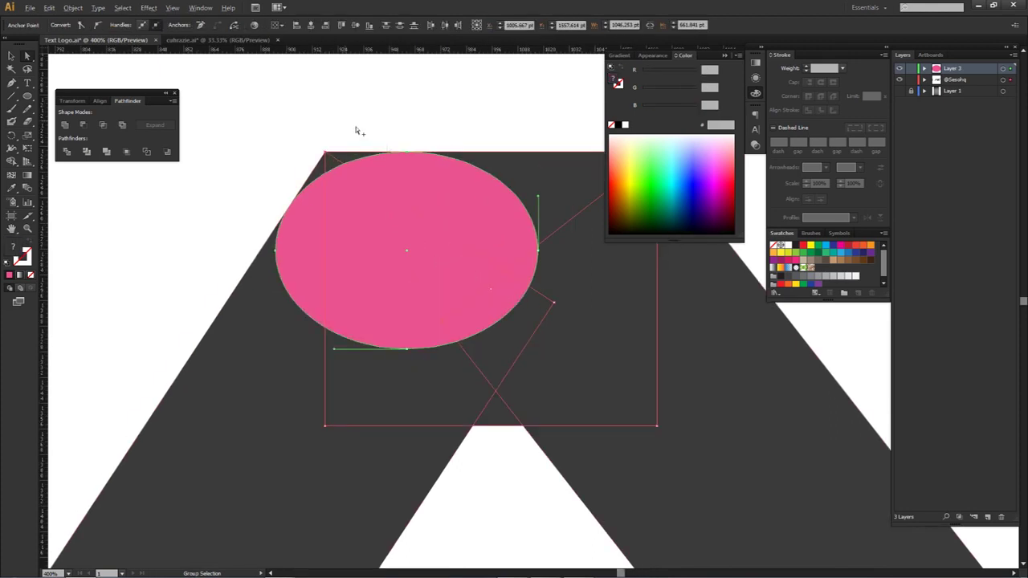
scroll(314, 161, up, 3)
key(shift+m)
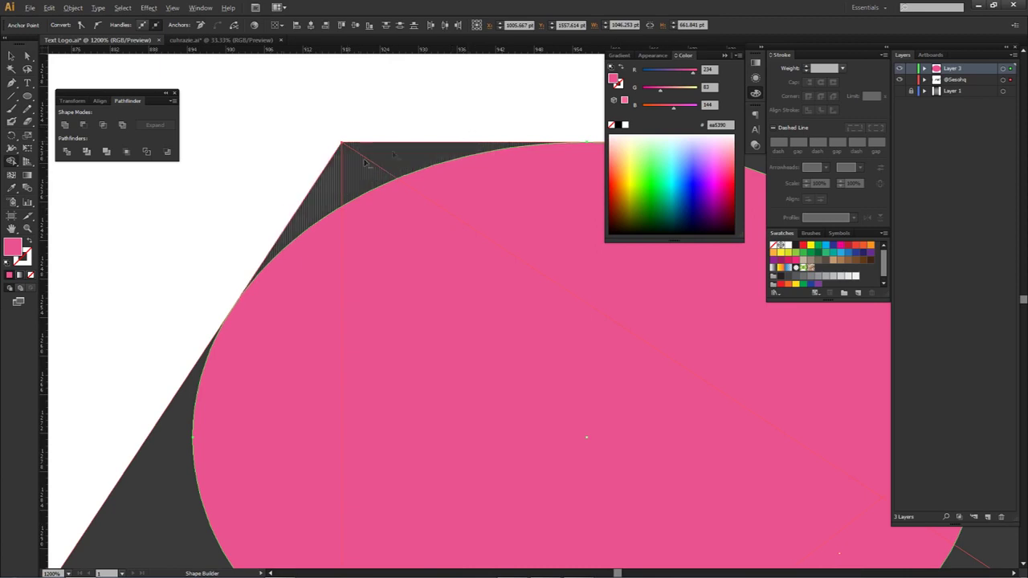
key(a)
click(486, 118)
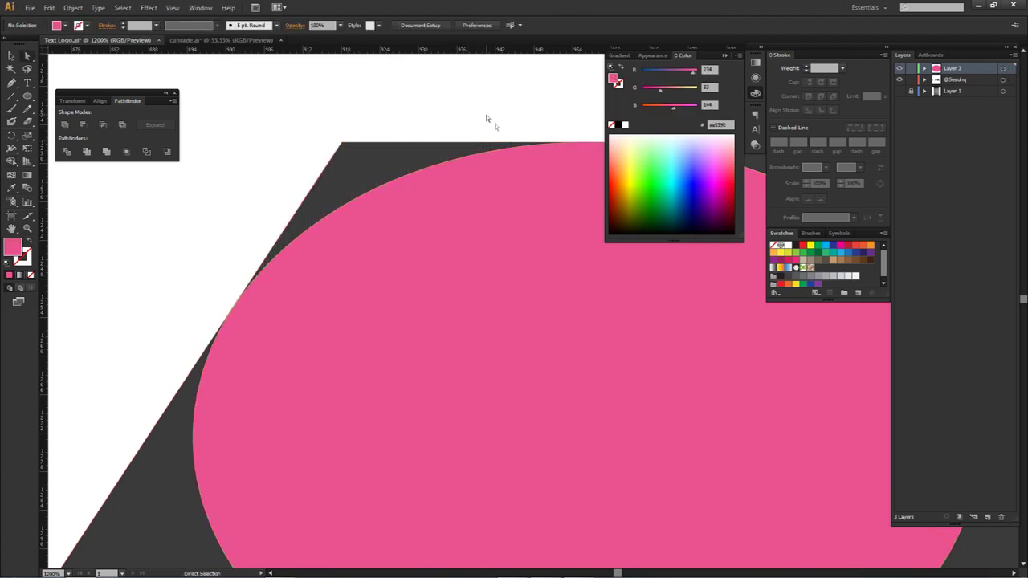
Try to trim the N corner outside the ellipse with the Shape Builder tool and undo the removal.
drag(526, 167, 487, 169)
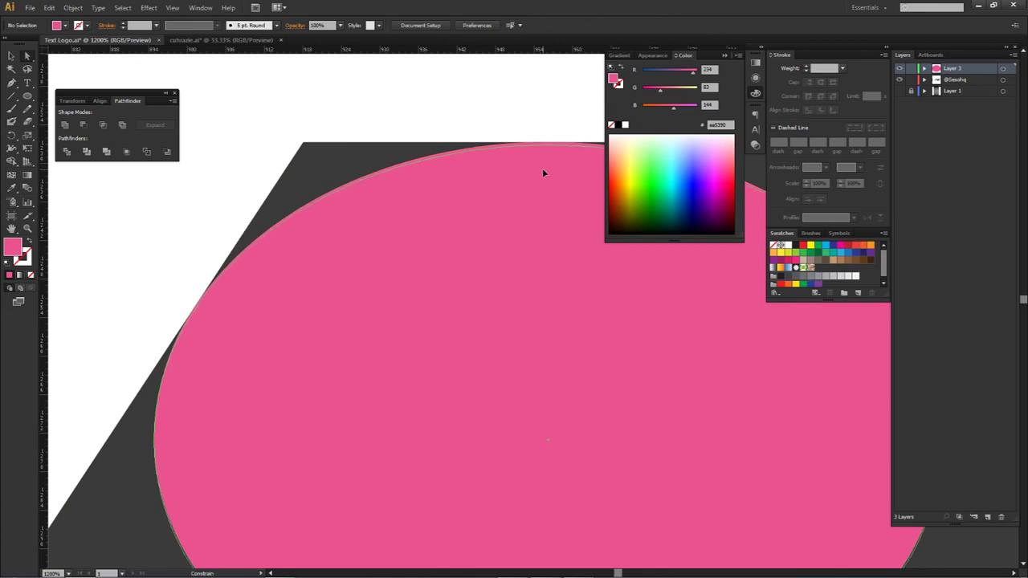
scroll(480, 125, down, 2)
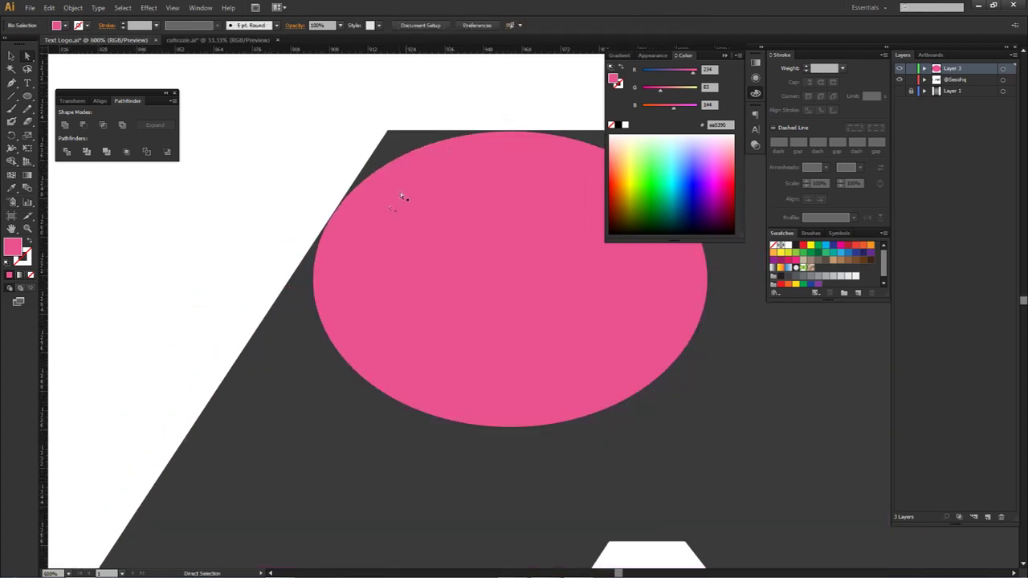
click(340, 220)
drag(266, 101, 530, 369)
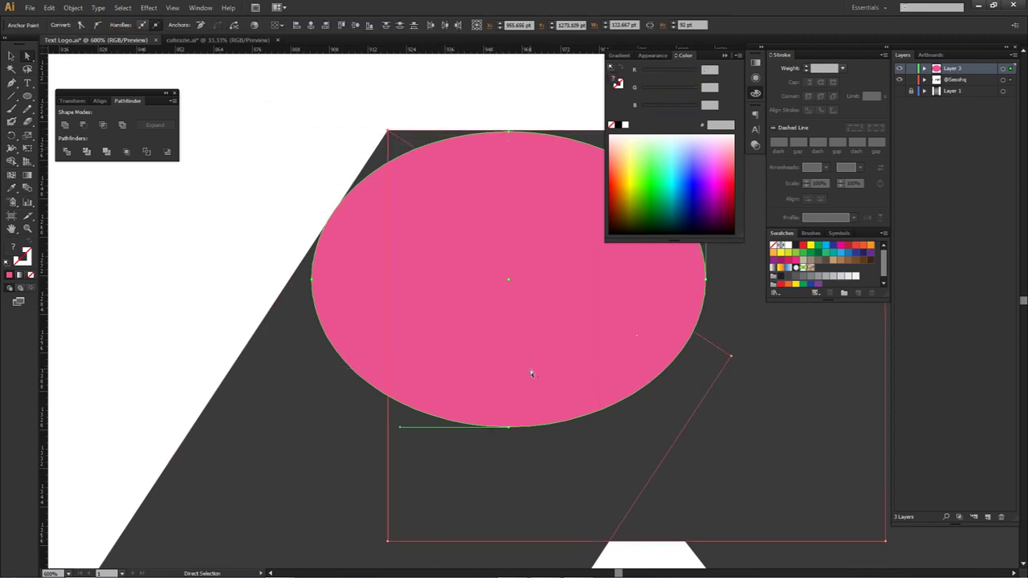
scroll(528, 367, down, 1)
key(shift+m)
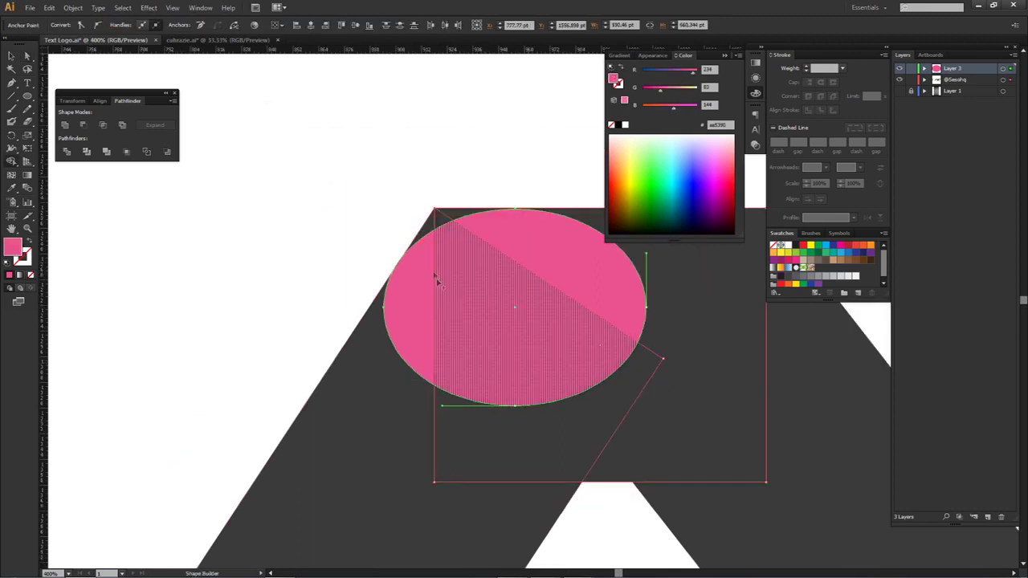
click(454, 216)
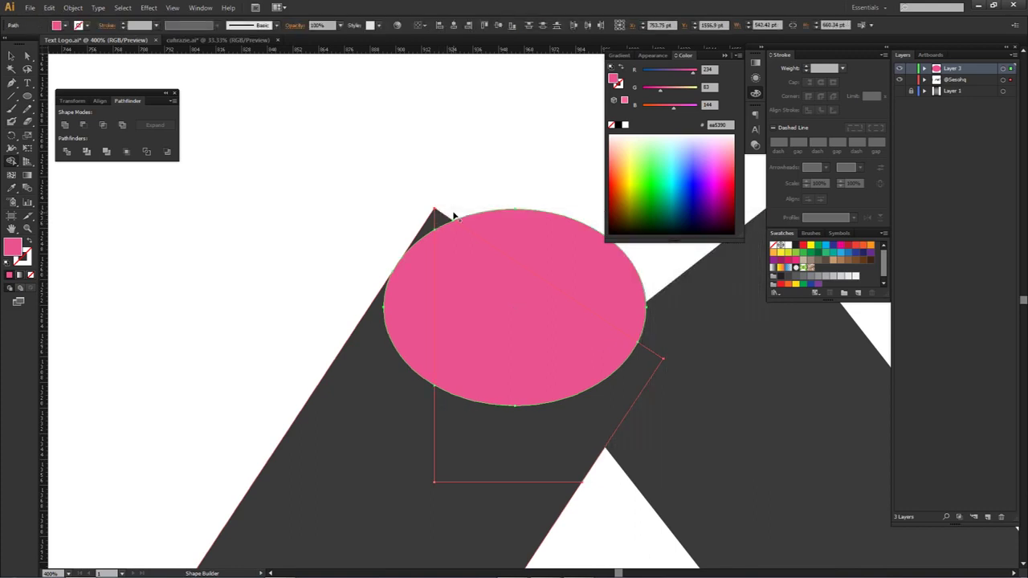
key(ctrl+z)
key(a)
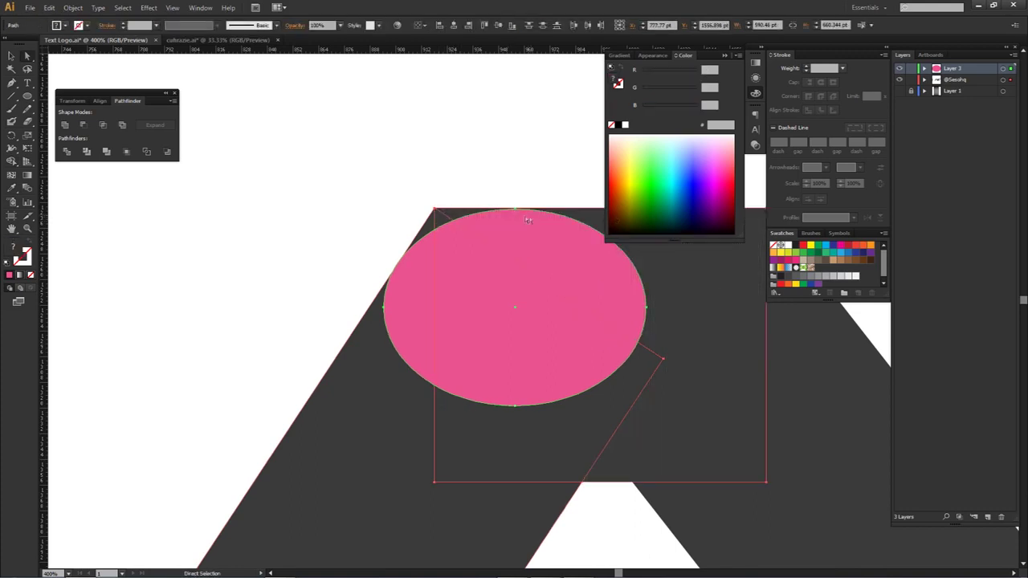
Seat the ellipse tightly in the N's top-left corner and remove the pieces outside its curve with the Shape Builder tool.
key(ctrl+shift+a)
ctrl+click(526, 211)
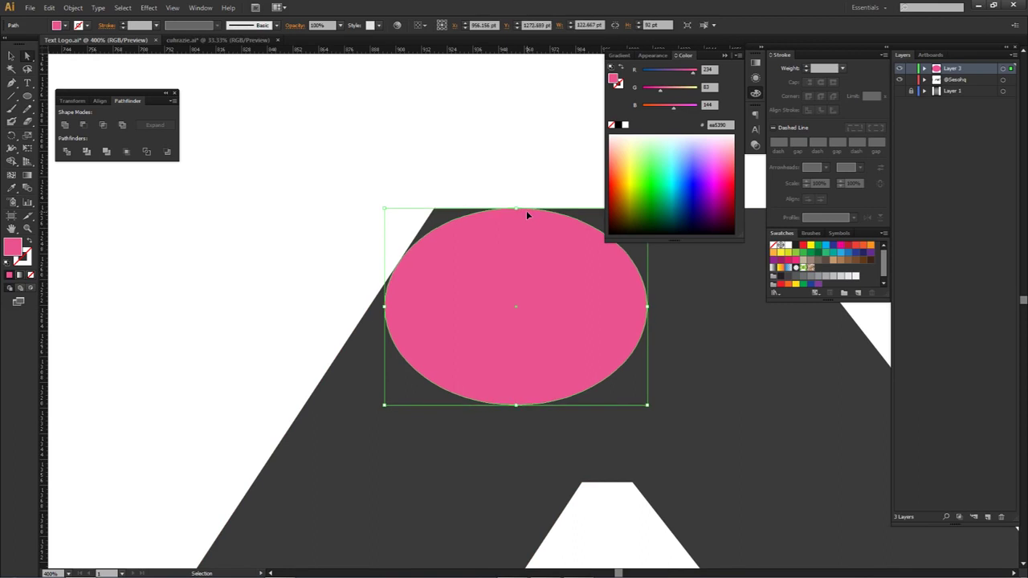
drag(406, 191, 534, 286)
key(shift+m)
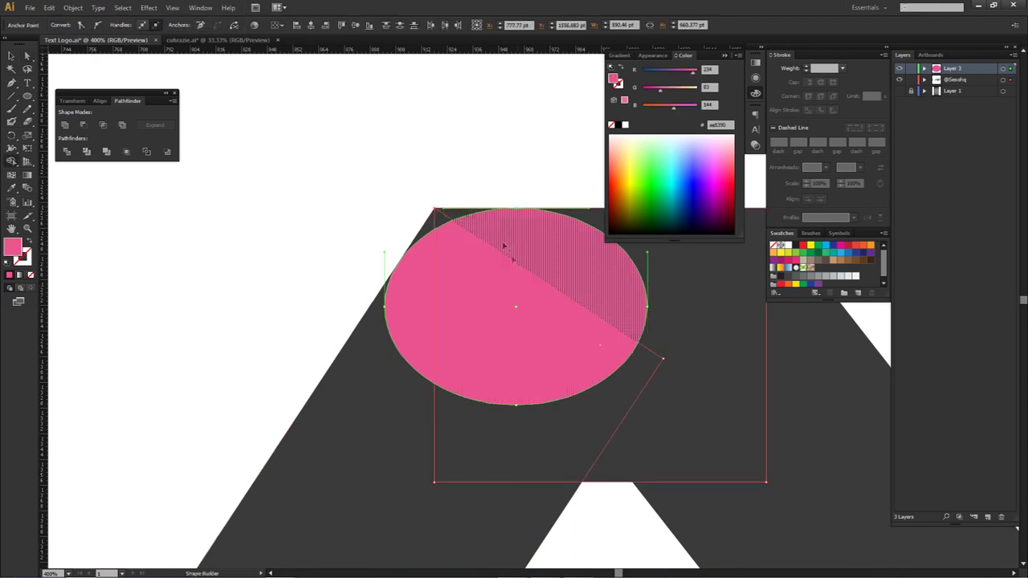
drag(484, 202, 422, 214)
key(a)
click(420, 177)
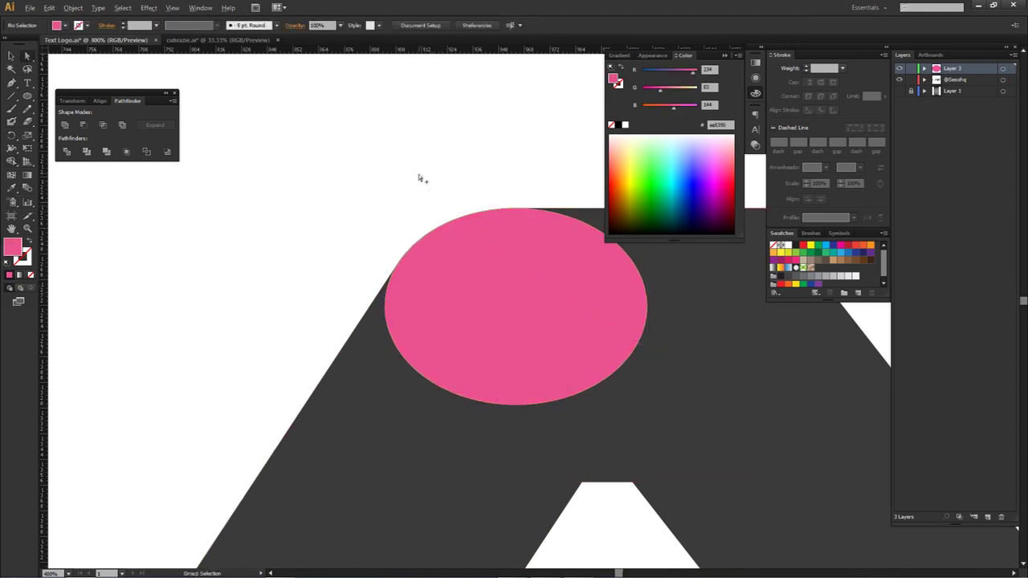
Move the same ellipse to the K's top-left corner and fit it against the slanted and top edges.
scroll(420, 176, down, 3)
scroll(436, 216, down, 3)
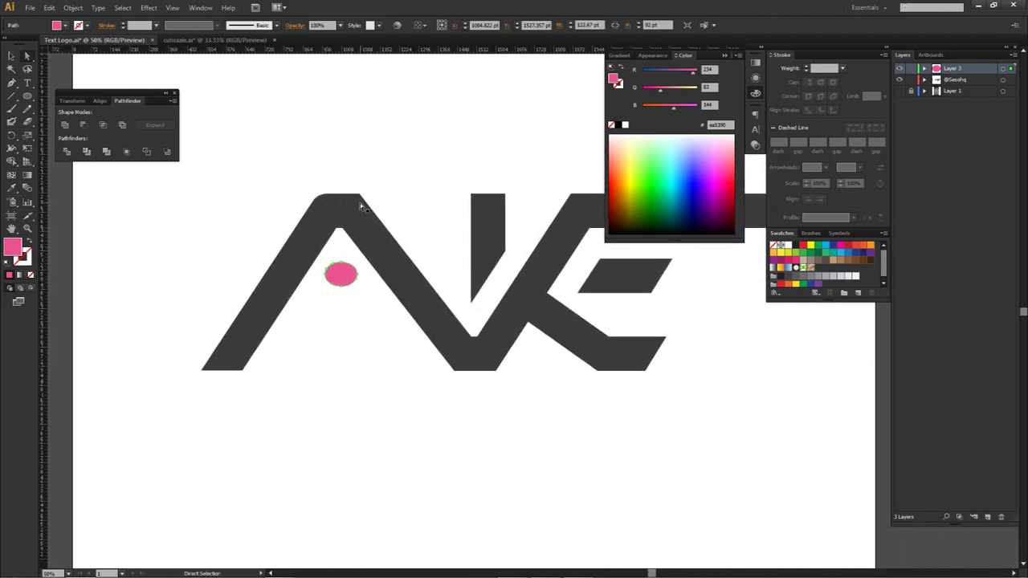
drag(404, 263, 272, 289)
drag(211, 304, 469, 251)
scroll(441, 231, up, 6)
drag(436, 285, 412, 341)
scroll(457, 237, up, 2)
drag(473, 218, 452, 243)
Select the ellipse with the K's corner shapes and trim away the tip outside the curve with the Shape Builder tool.
drag(272, 153, 492, 280)
key(shift+m)
drag(388, 195, 304, 160)
key(a)
click(319, 202)
Move the pink ellipse off the logo and delete it.
scroll(315, 207, down, 9)
drag(242, 212, 408, 229)
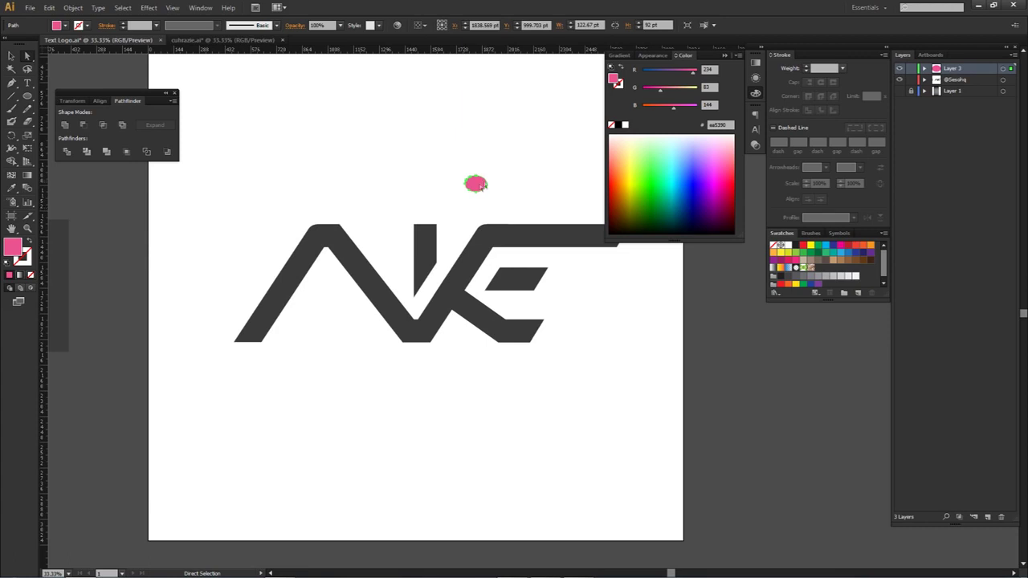
key(Delete)
drag(496, 198, 455, 184)
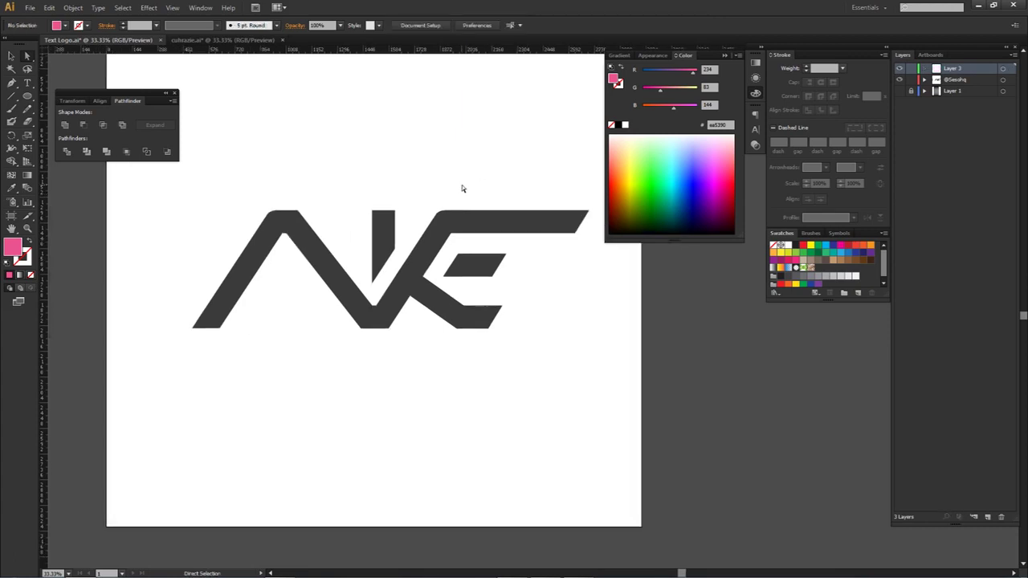
key(ctrl+minus)
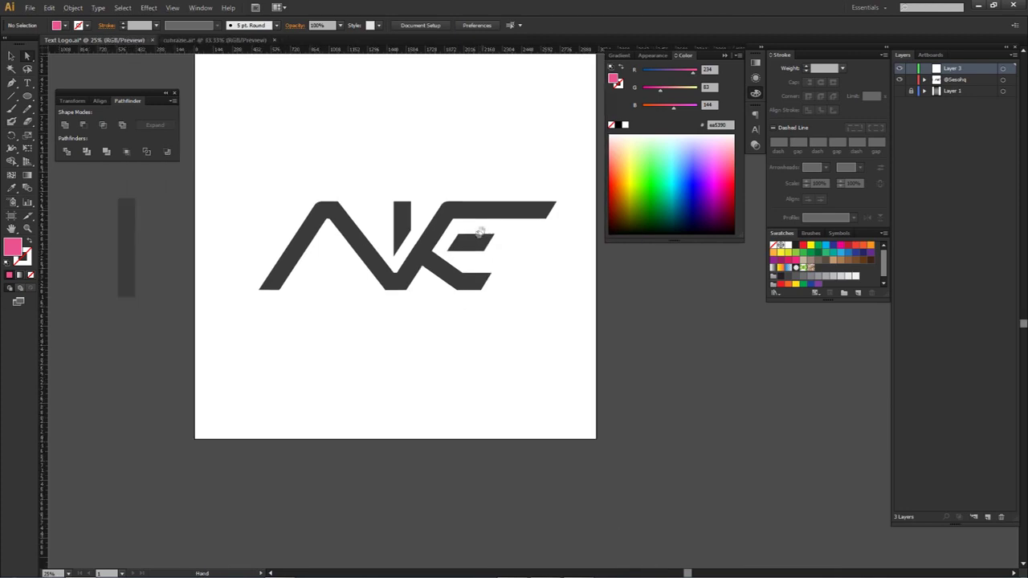
Try moving the K's long slanted stroke upward out of the logo and undo the move.
drag(225, 159, 532, 335)
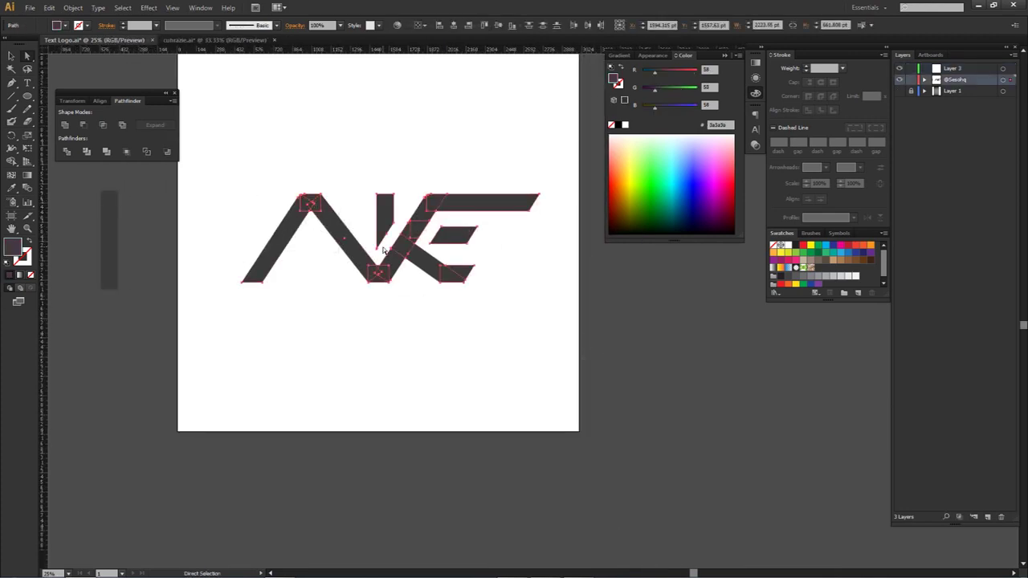
click(425, 230)
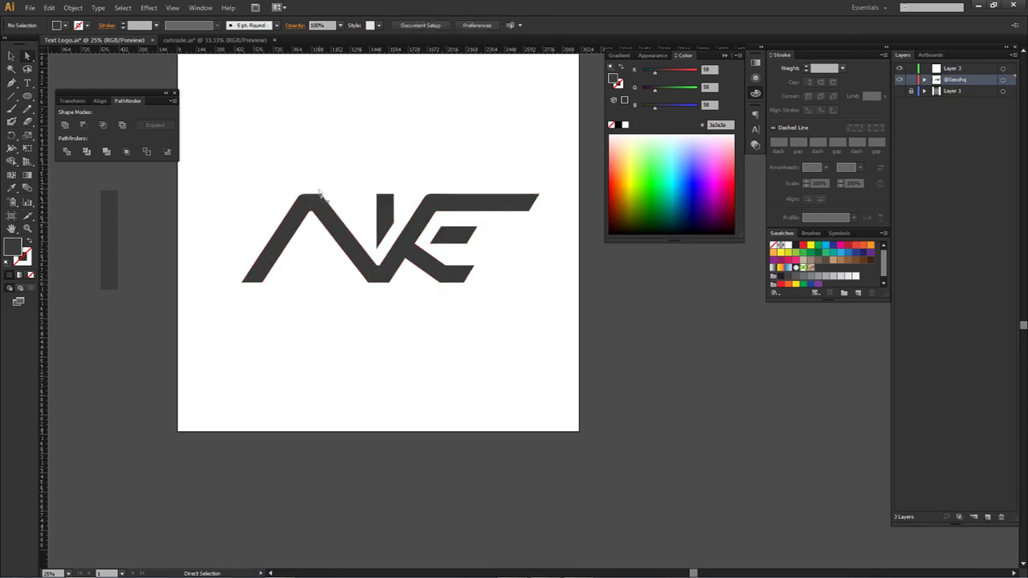
drag(406, 245, 409, 88)
key(ctrl+z)
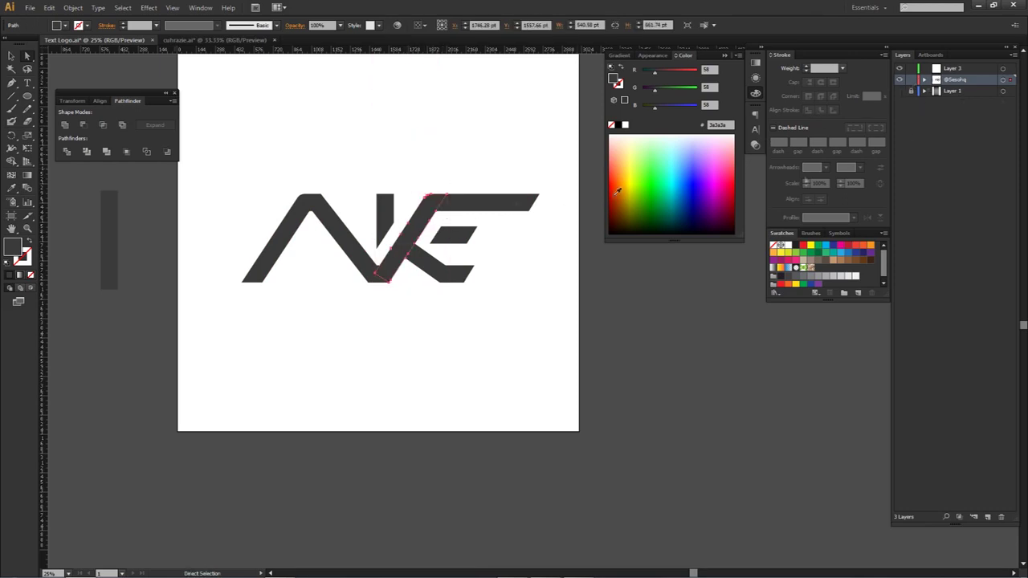
key(ctrl+shift+a)
Duplicate the logo layer as a working copy, and lock and hide the original layer.
click(900, 80)
click(901, 80)
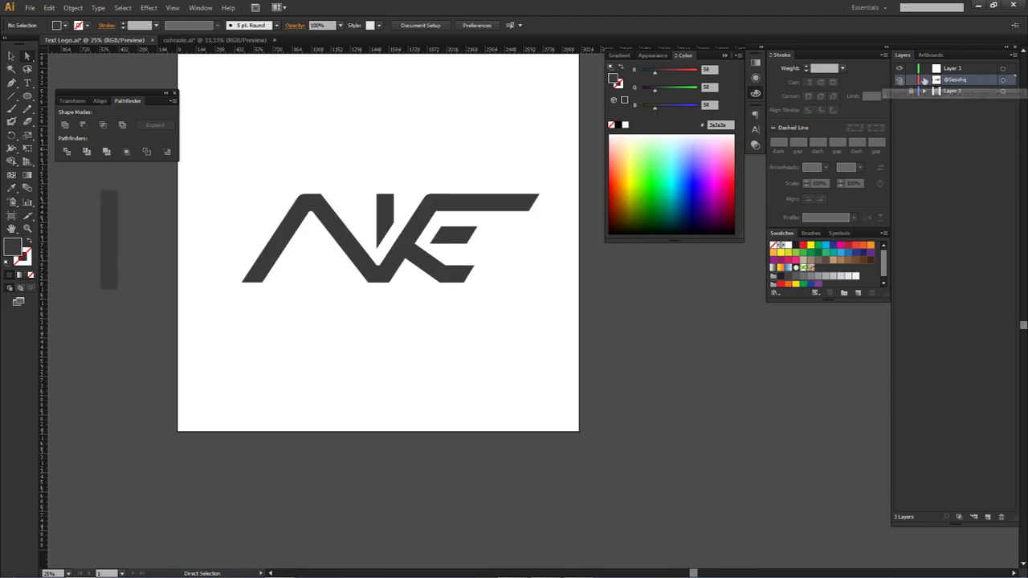
alt+click(954, 81)
drag(954, 81, 961, 80)
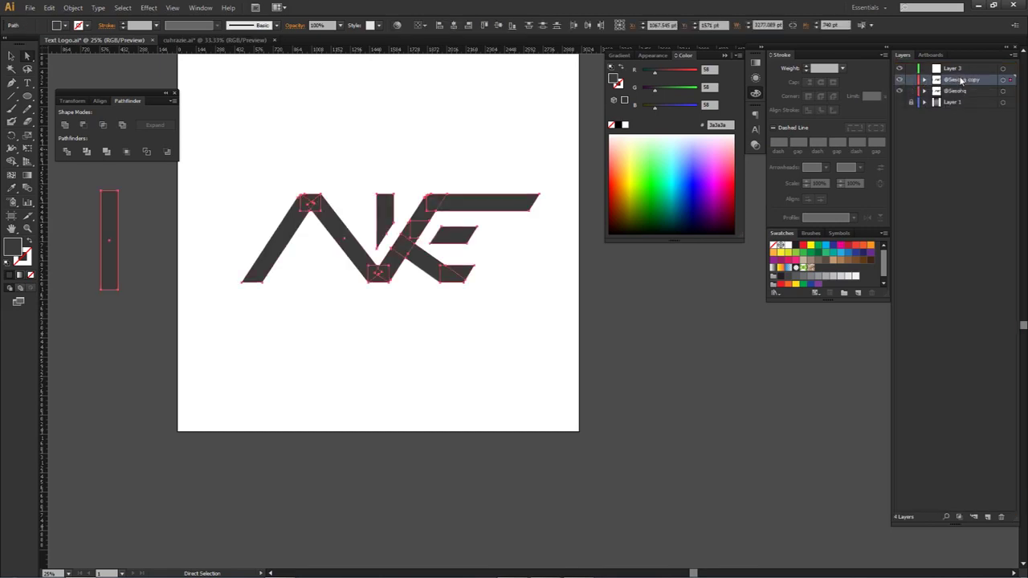
click(911, 91)
Delete the spare vertical bar beside the artboard and merge all the copied logo shapes with Pathfinder Unite.
click(197, 236)
key(Delete)
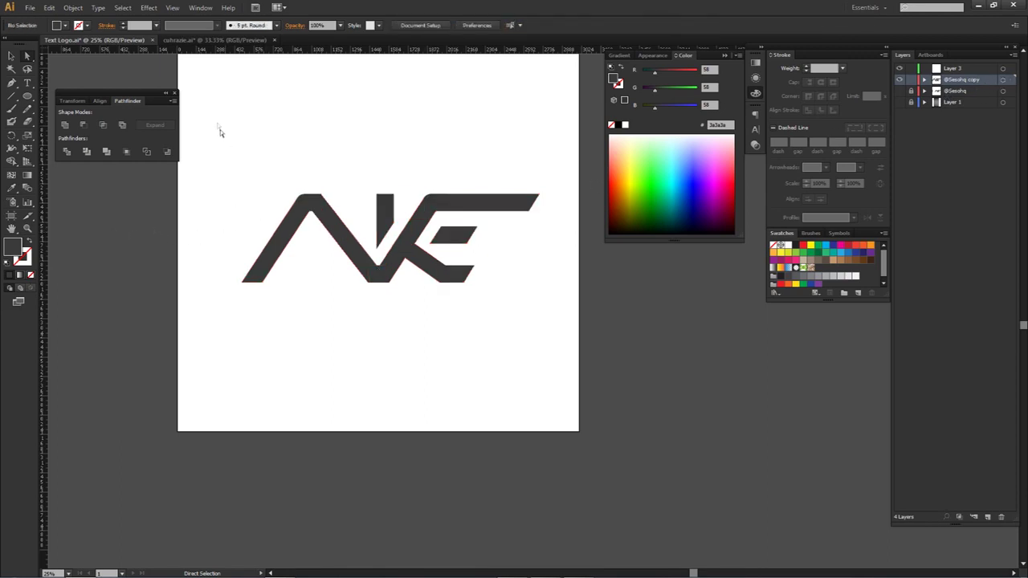
drag(271, 175, 600, 390)
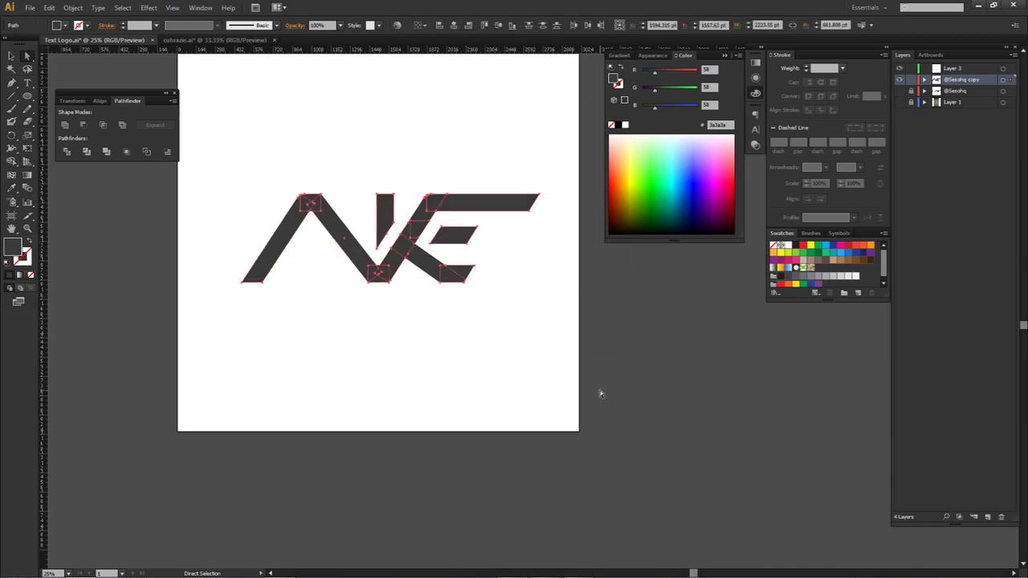
click(201, 7)
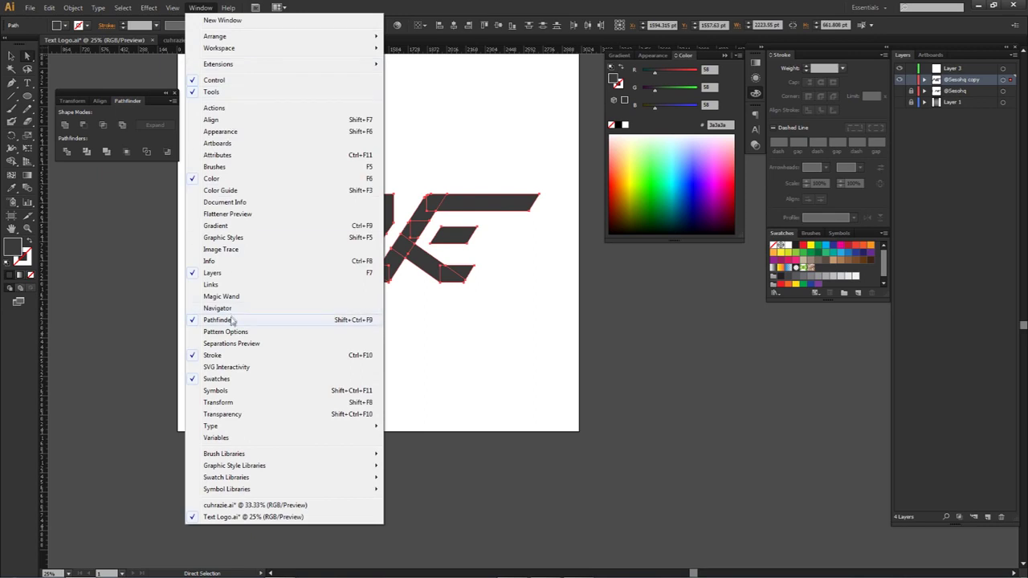
click(127, 102)
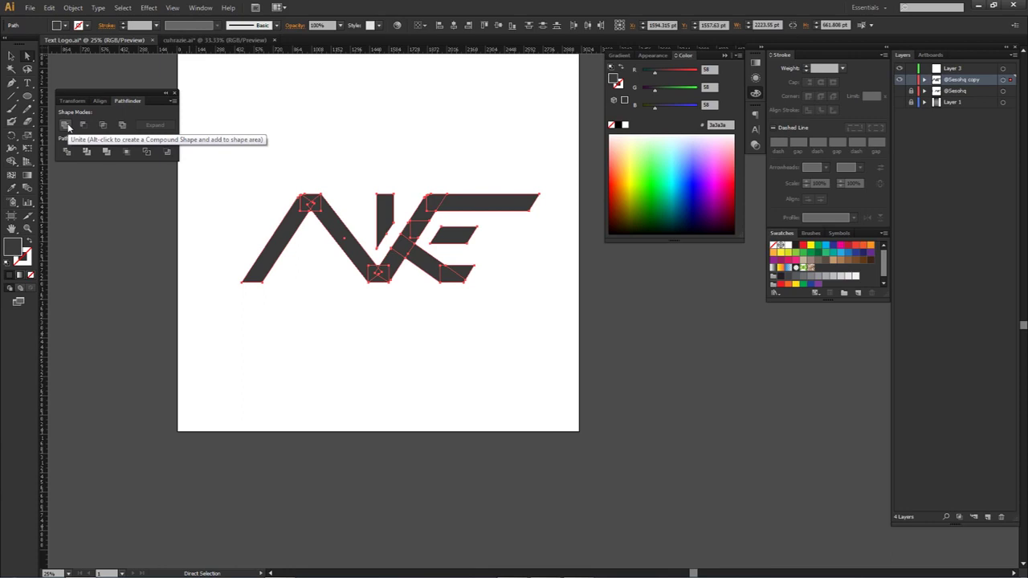
click(68, 127)
click(346, 180)
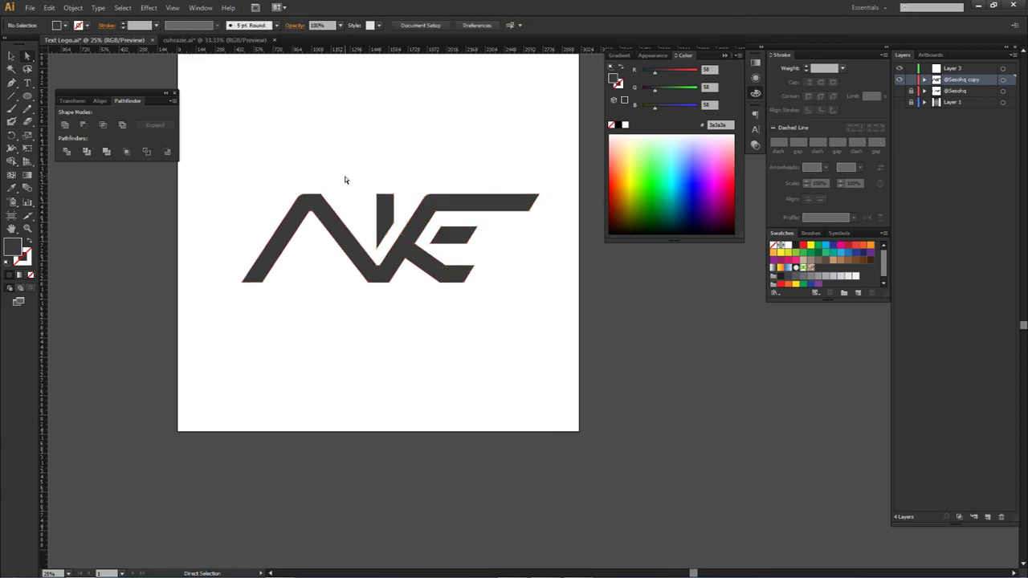
click(923, 78)
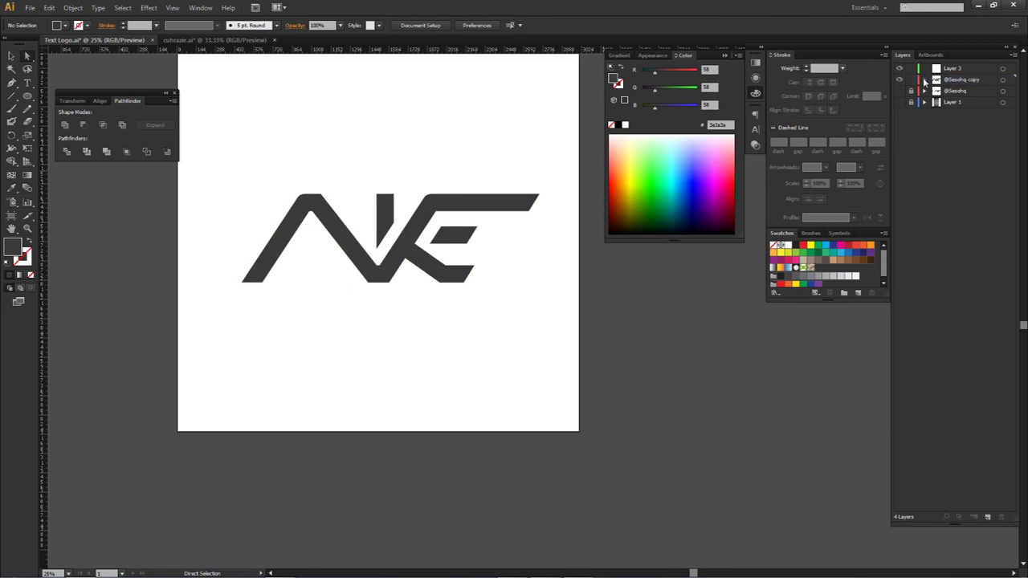
Examine which separate paths make up the merged group in the copied logo layer, checking the large connected shape by toggling its visibility.
click(924, 80)
click(934, 102)
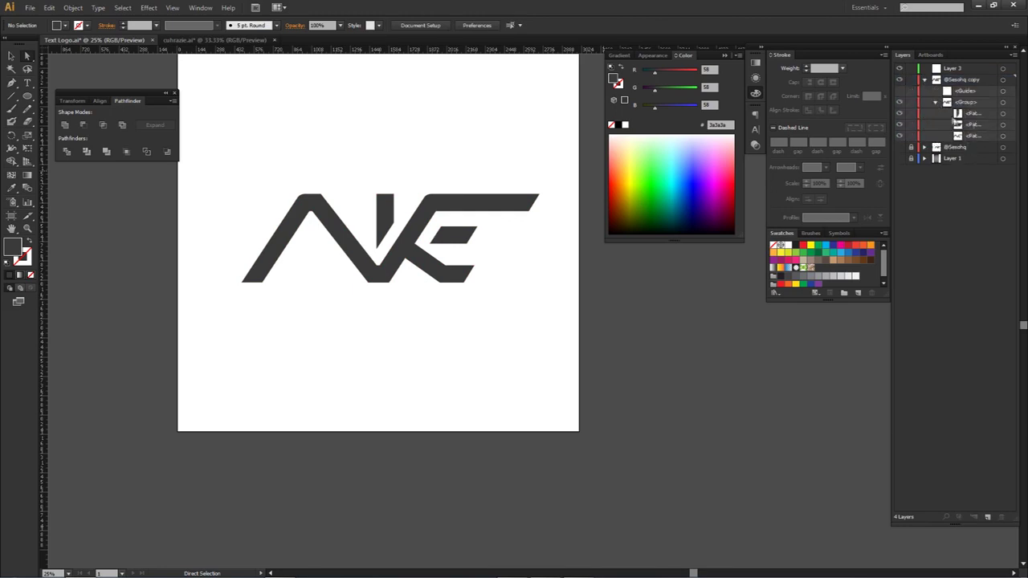
click(390, 212)
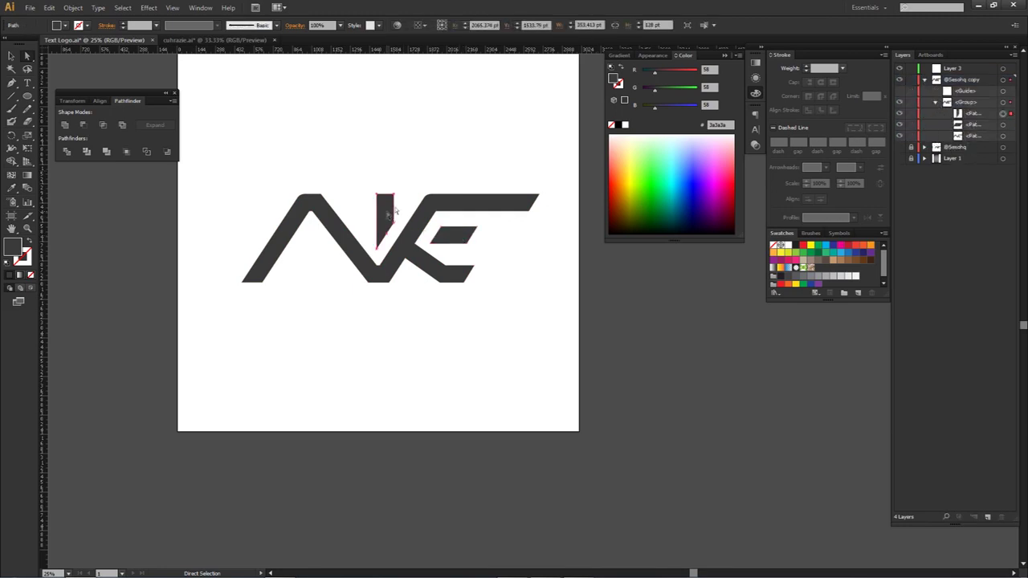
click(970, 139)
click(1002, 137)
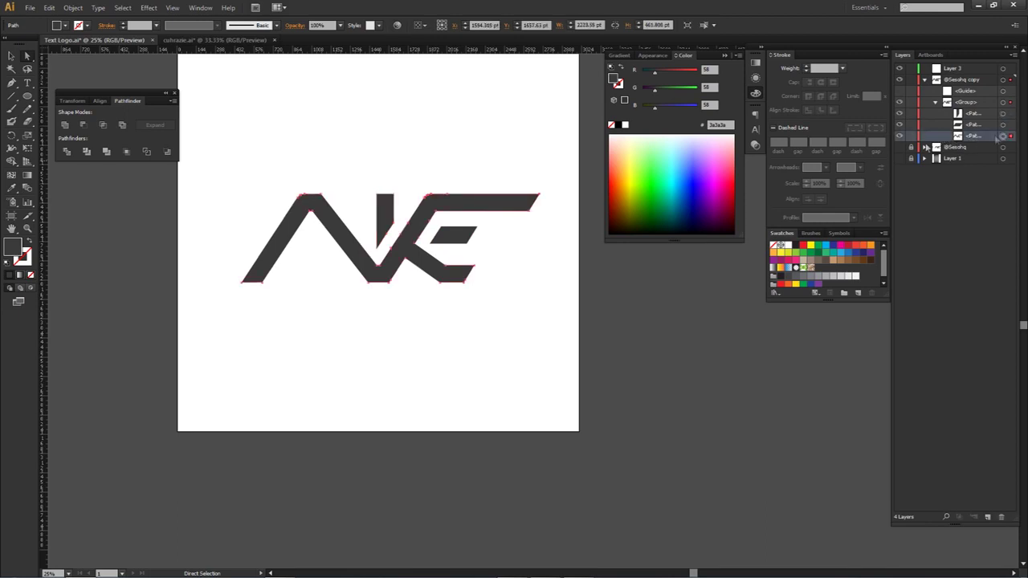
click(900, 137)
click(900, 137)
click(924, 80)
Try filling the large connected logo shape with turquoise #23e2d4 and undo the fill.
drag(207, 161, 532, 300)
click(423, 223)
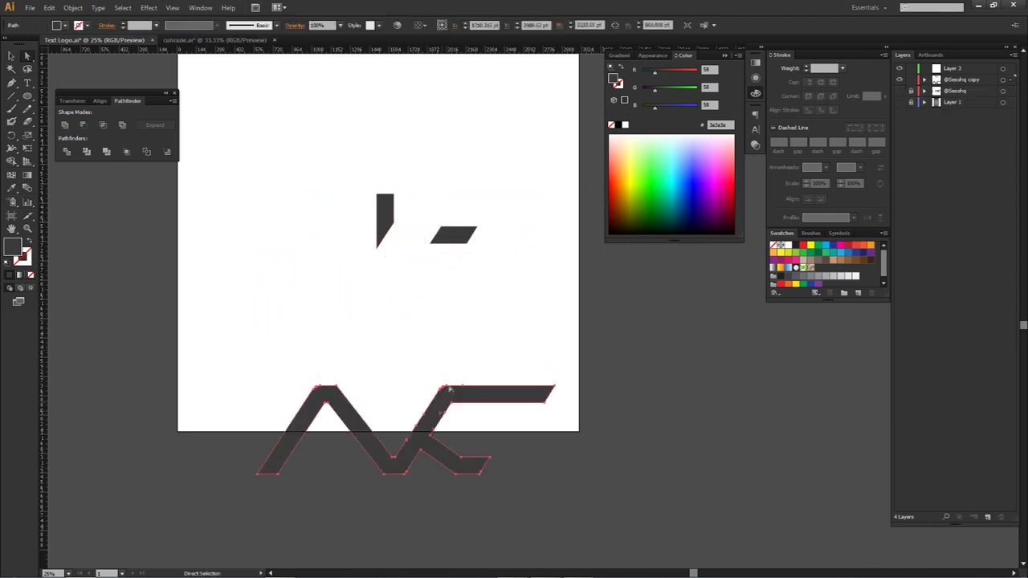
double_click(13, 248)
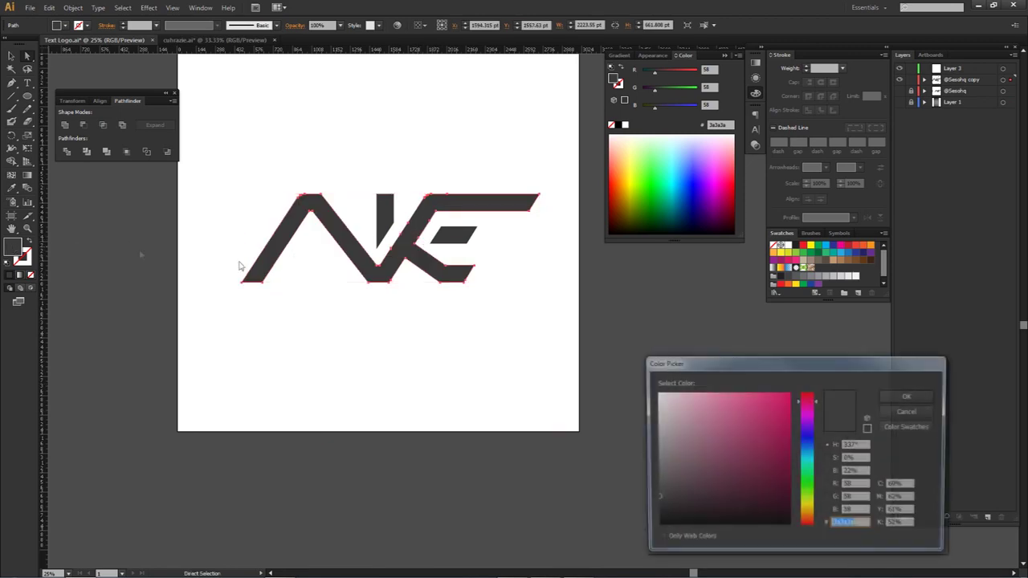
click(806, 464)
click(770, 407)
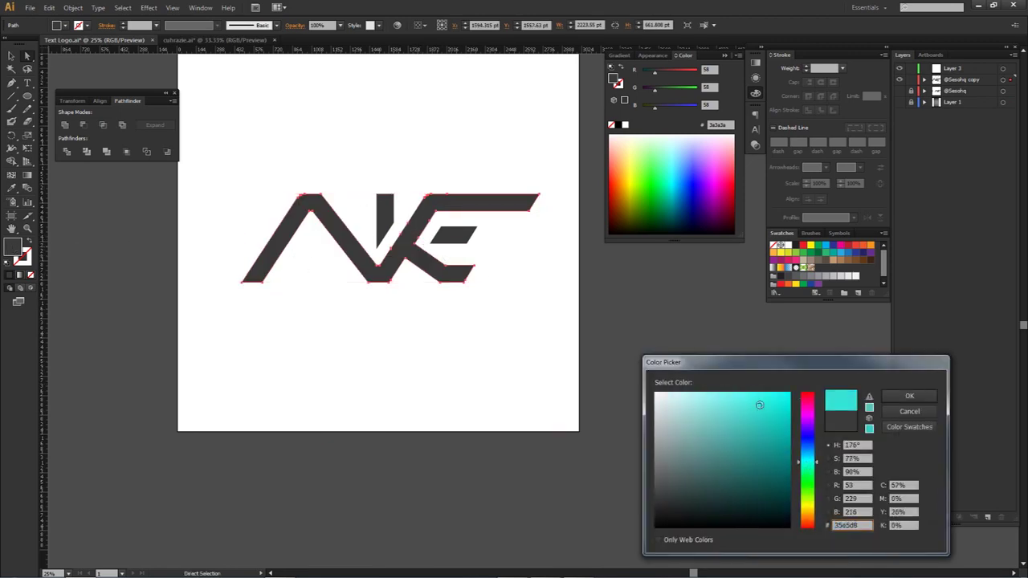
click(909, 395)
click(508, 297)
drag(509, 296, 476, 308)
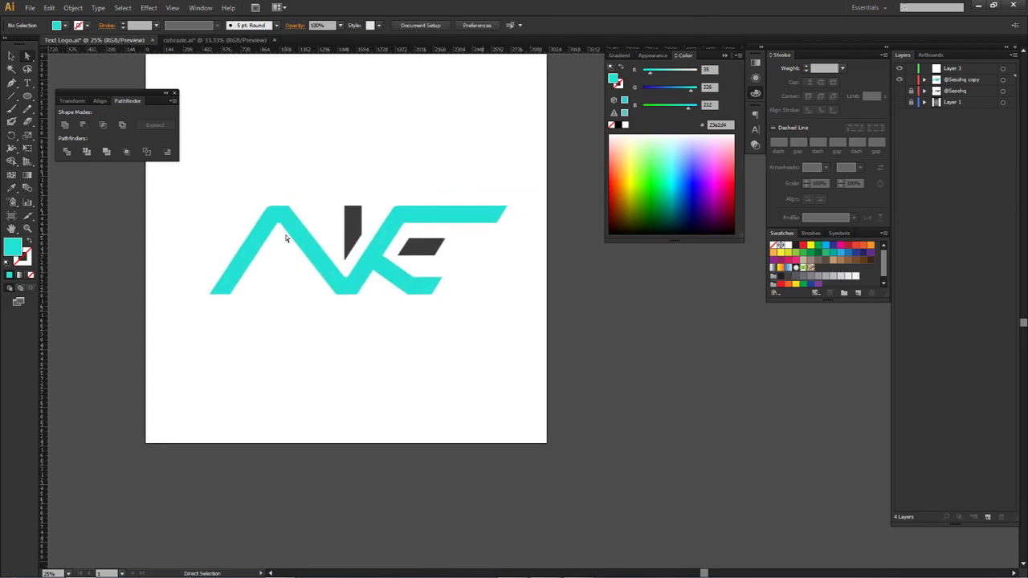
key(ctrl+z)
Fill the short pointed vertical bar between the N and the K with green #2ad895.
click(345, 192)
click(350, 229)
double_click(15, 249)
click(763, 412)
drag(804, 445, 810, 471)
click(902, 396)
click(495, 294)
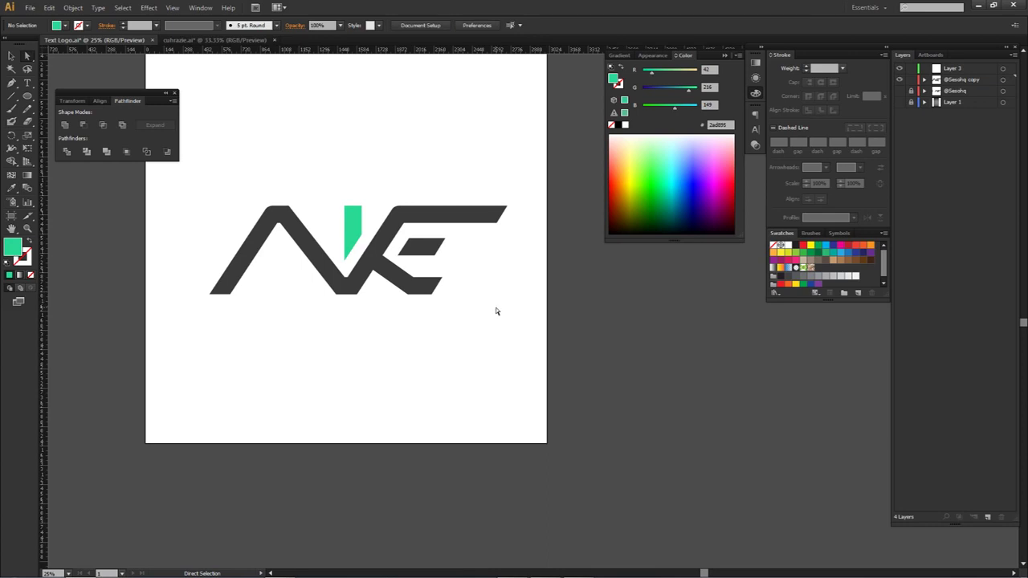
drag(491, 295, 518, 323)
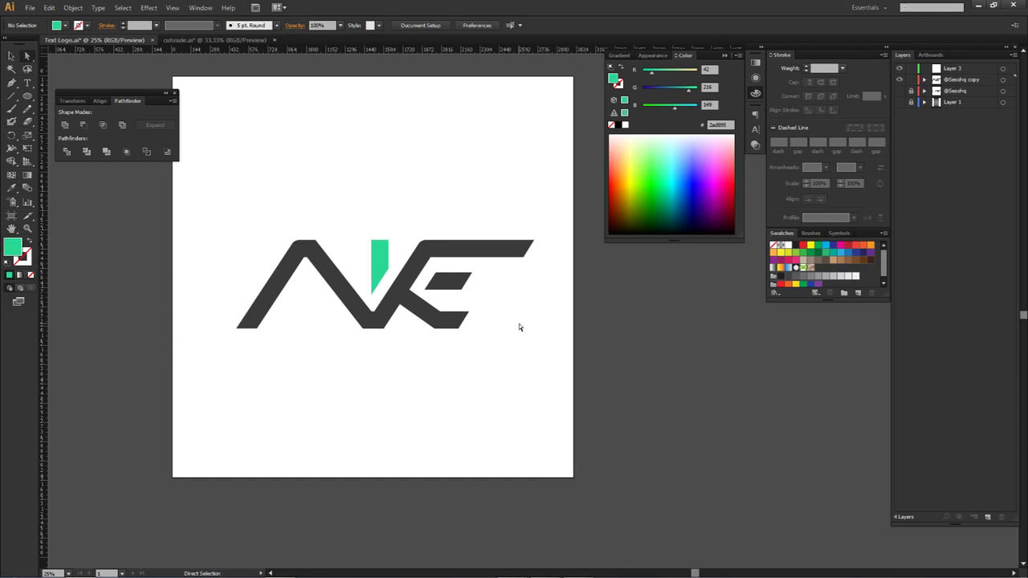
drag(208, 190, 615, 399)
click(471, 378)
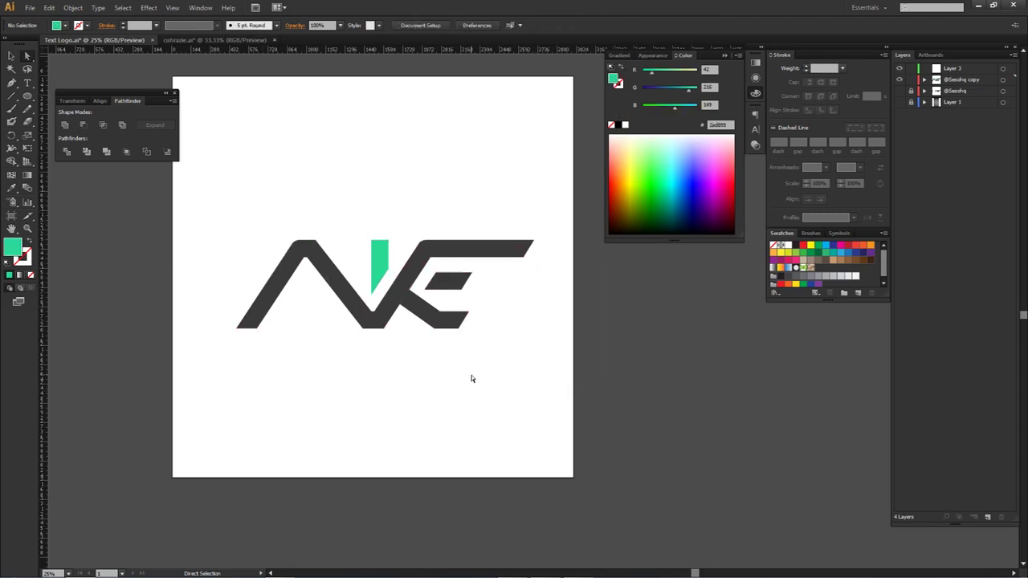